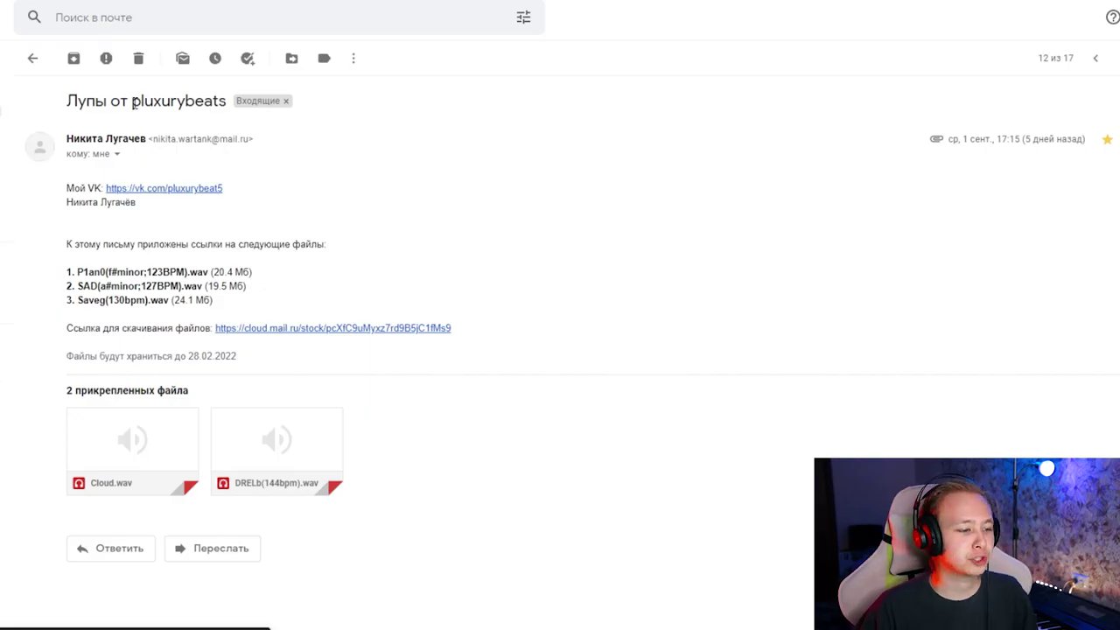
Step: Open the DRELb(144bpm).wav attachment from the loops e-mail and, in FL Studio, set the project tempo to 144 BPM
double_click(134, 101)
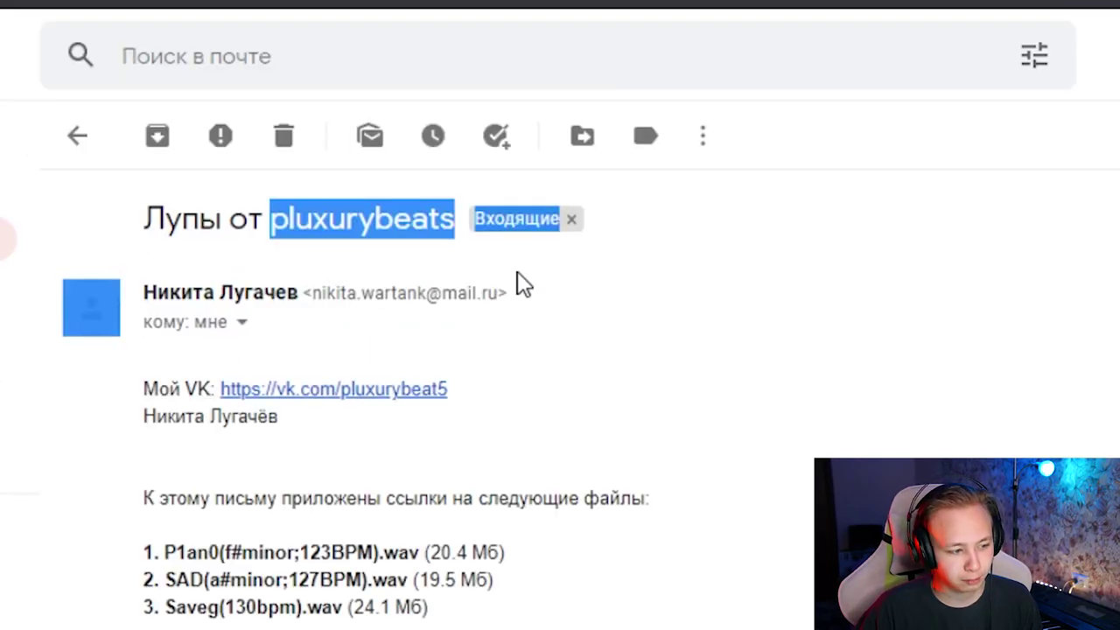
left_click(315, 160)
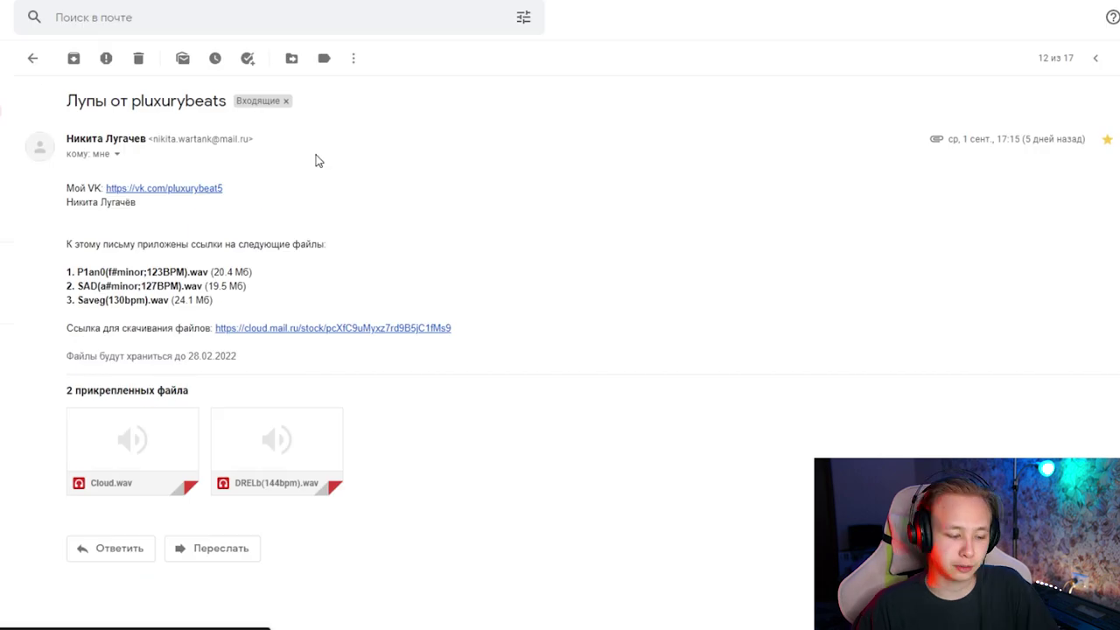
mouse_move(284, 418)
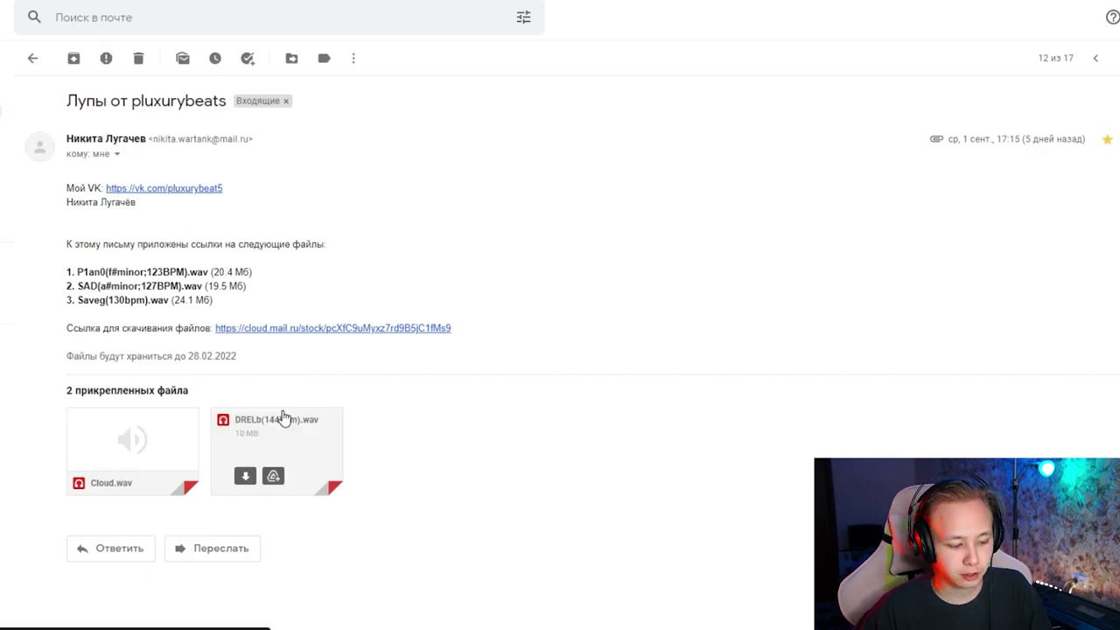
left_click(286, 438)
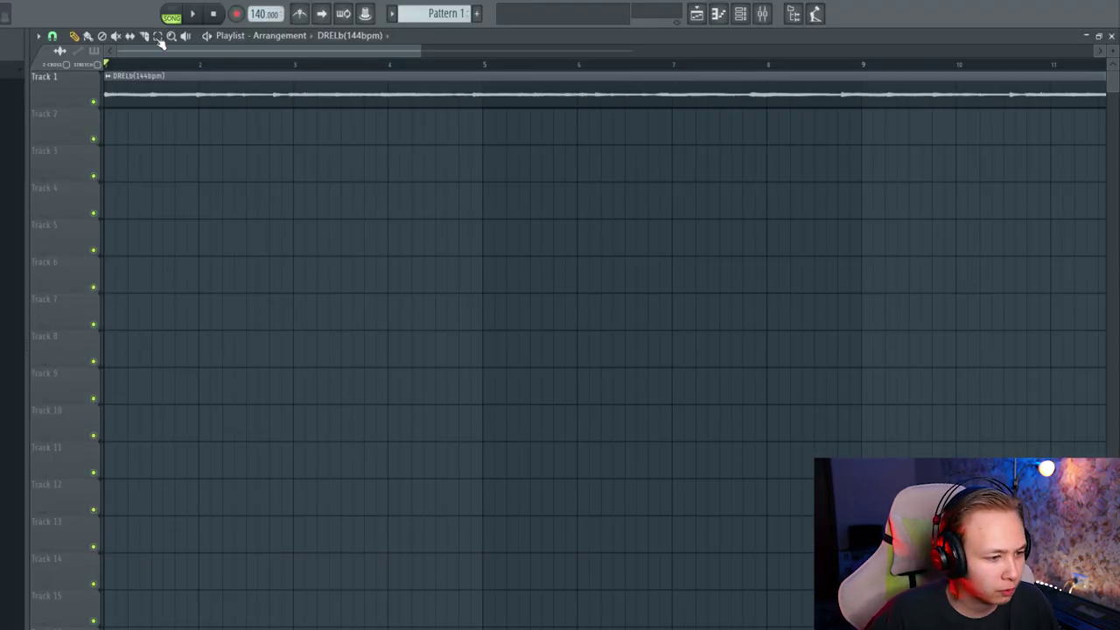
scroll(264, 13, "up", 4)
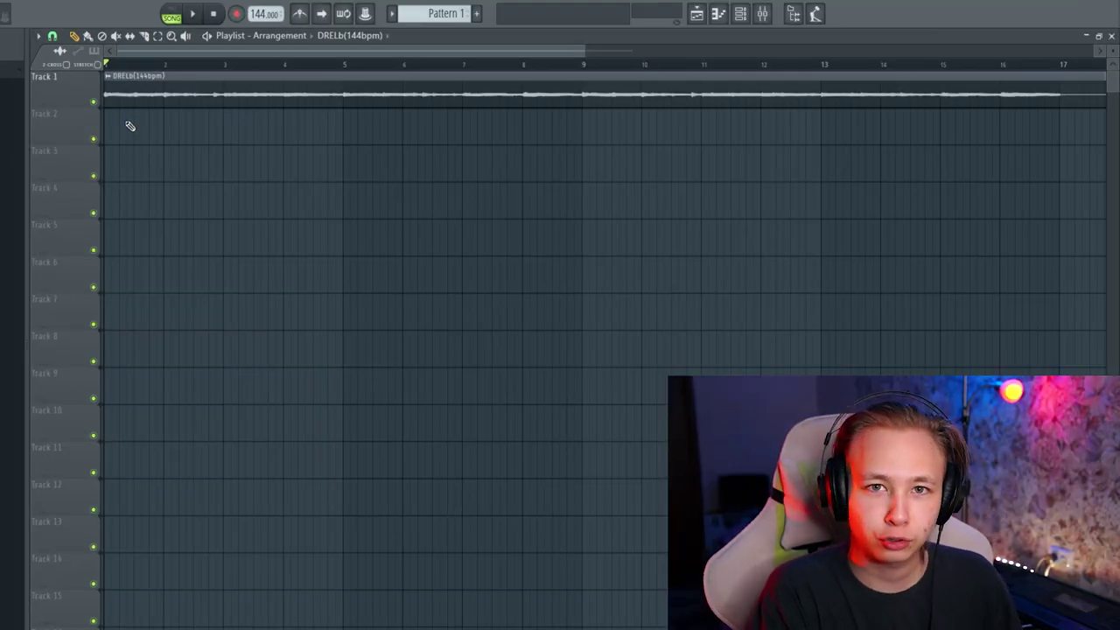
Step: Tap a new tempo along with the playing loop in the Tempo tapper, bringing the project to 108 BPM
left_click(814, 13)
key("space")
left_click(533, 324)
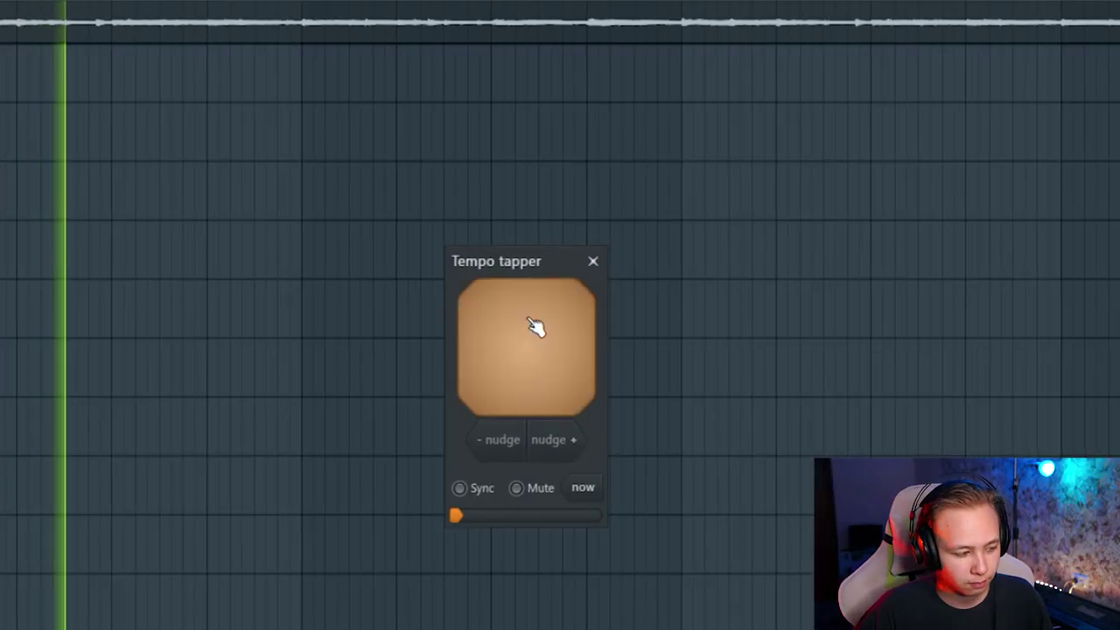
left_click(530, 325)
left_click(525, 325)
left_click(523, 326)
left_click(522, 325)
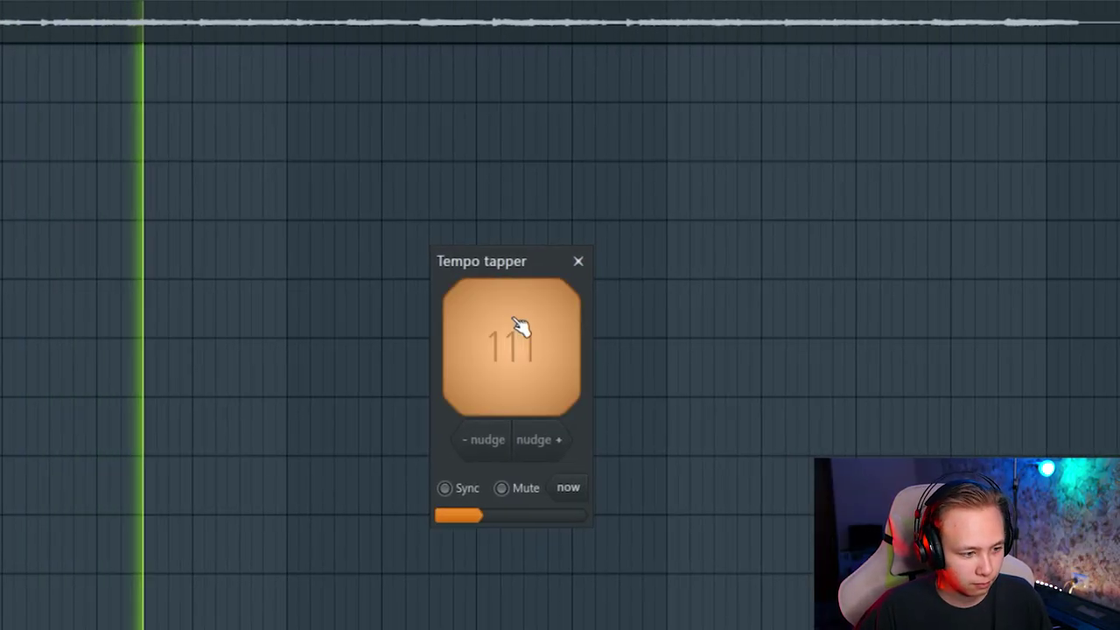
left_click(522, 325)
left_click(522, 325)
left_click(508, 324)
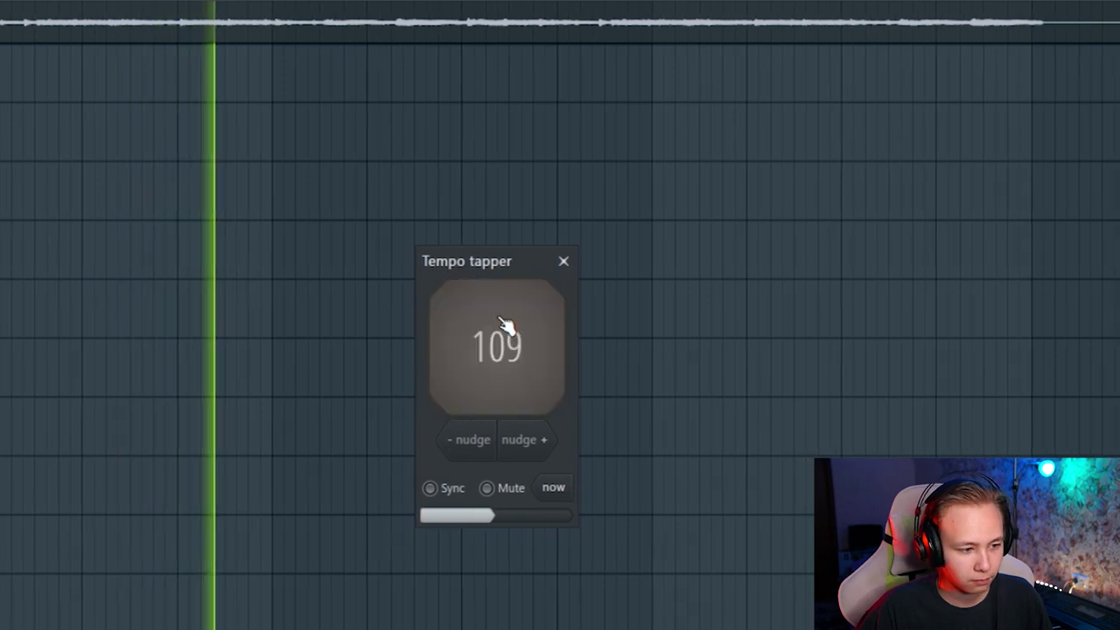
left_click(507, 324)
left_click(508, 323)
left_click(507, 323)
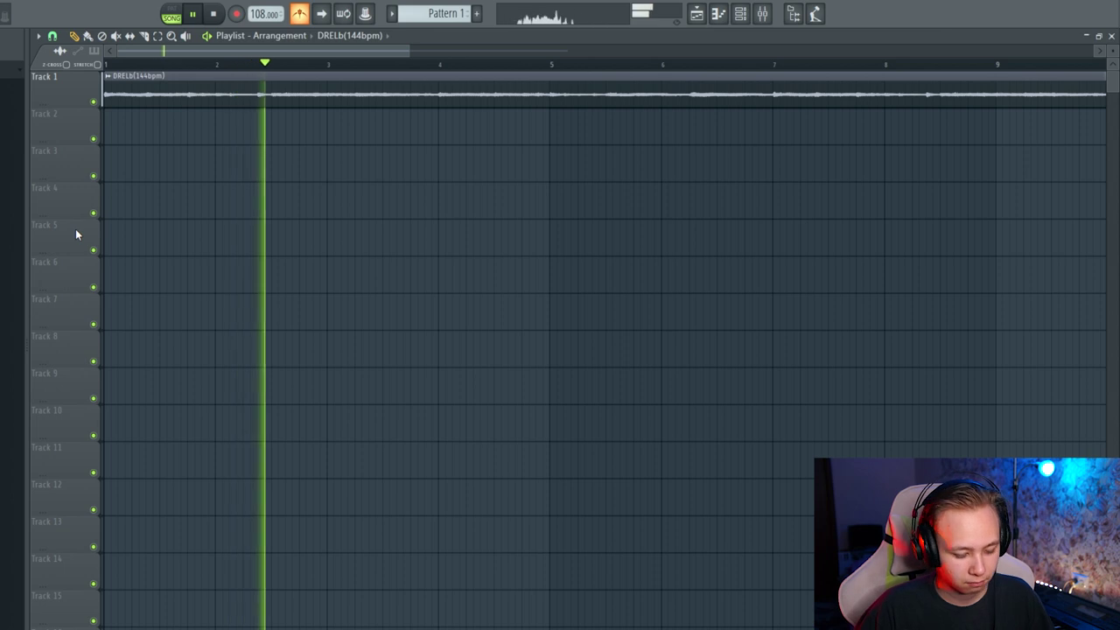
key("space")
Step: Slice the DRELb(144bpm) clip halfway through bar 2 and move the second piece to start at bar 3
scroll(297, 68, "down", 3)
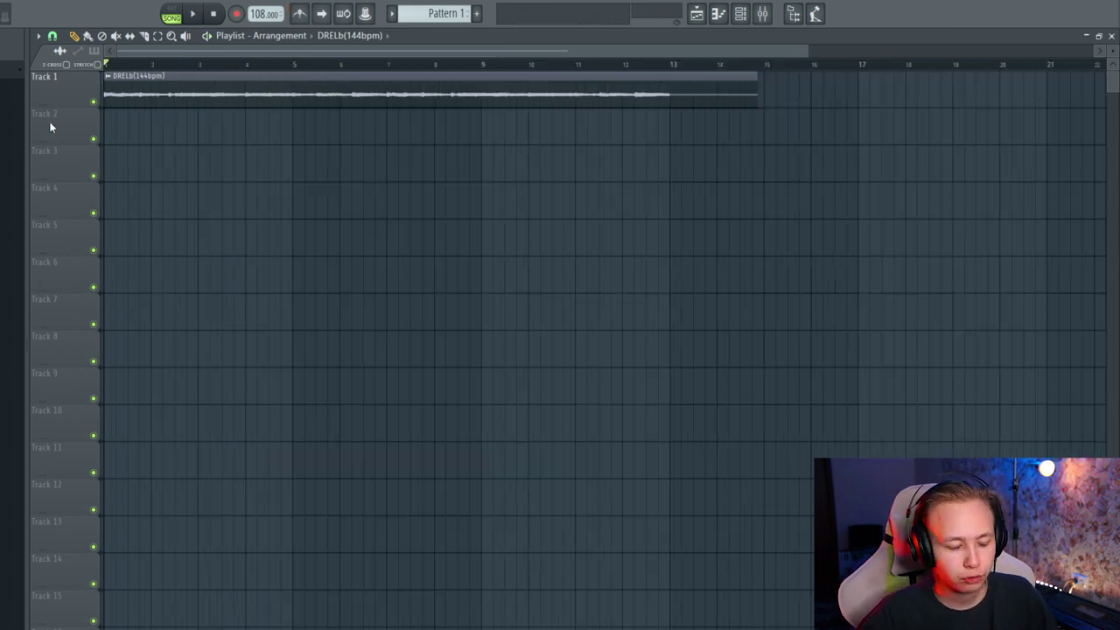
scroll(305, 151, "up", 2)
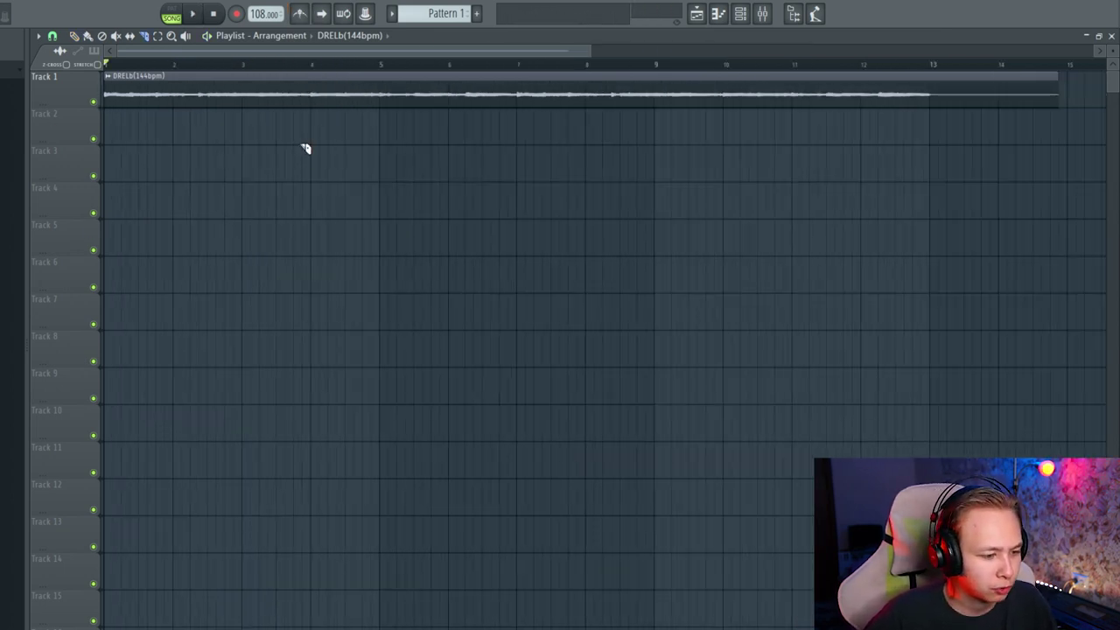
scroll(232, 143, "up", 2)
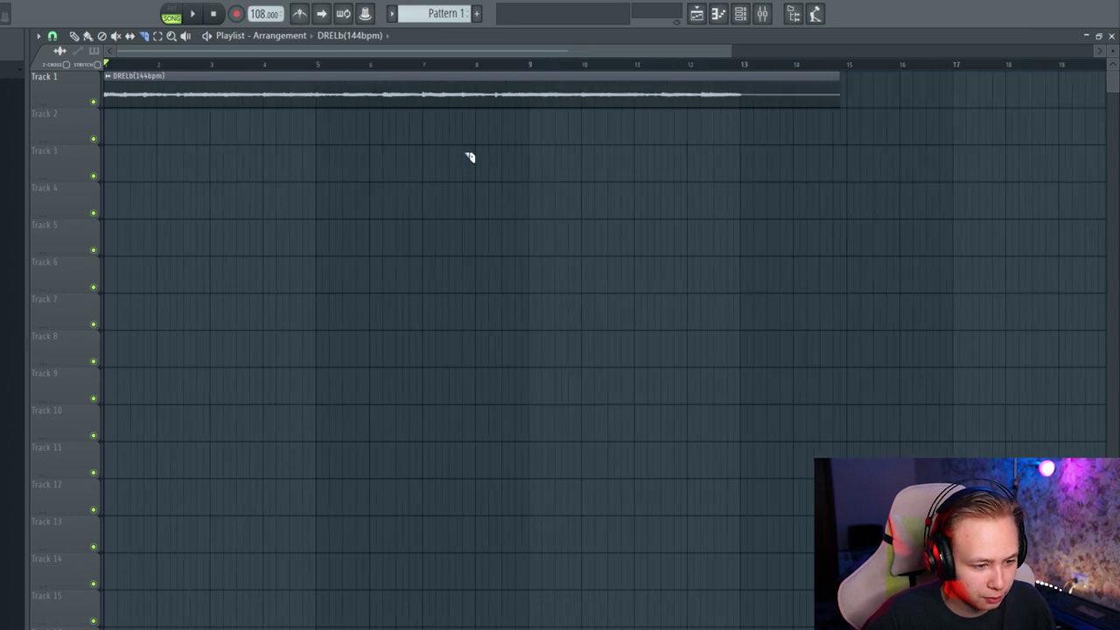
left_click(303, 98)
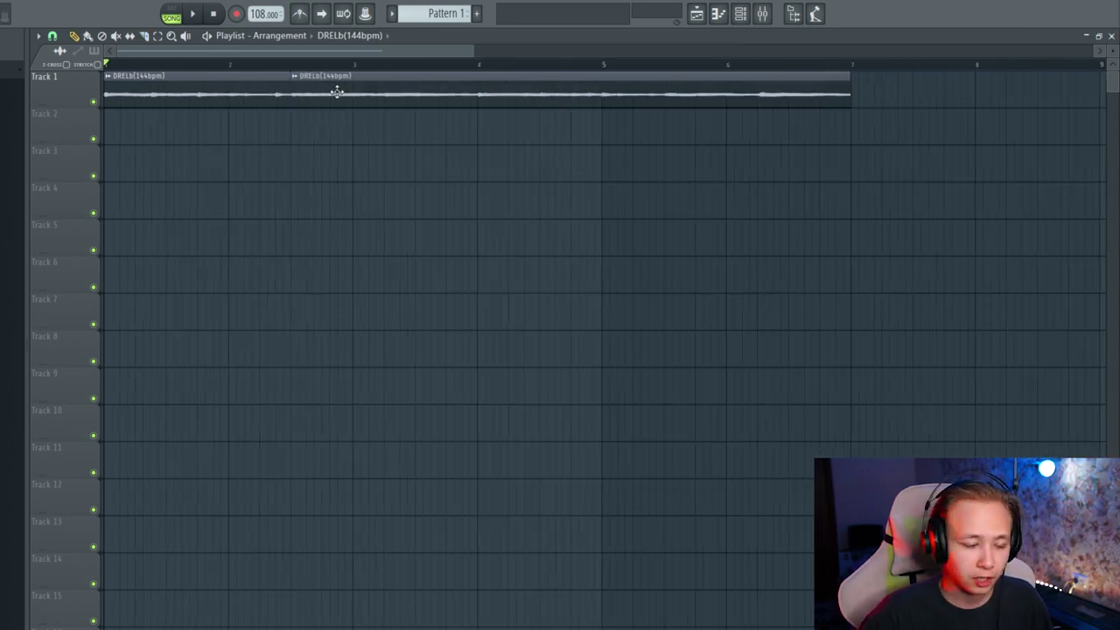
left_click_drag(337, 92, 399, 92)
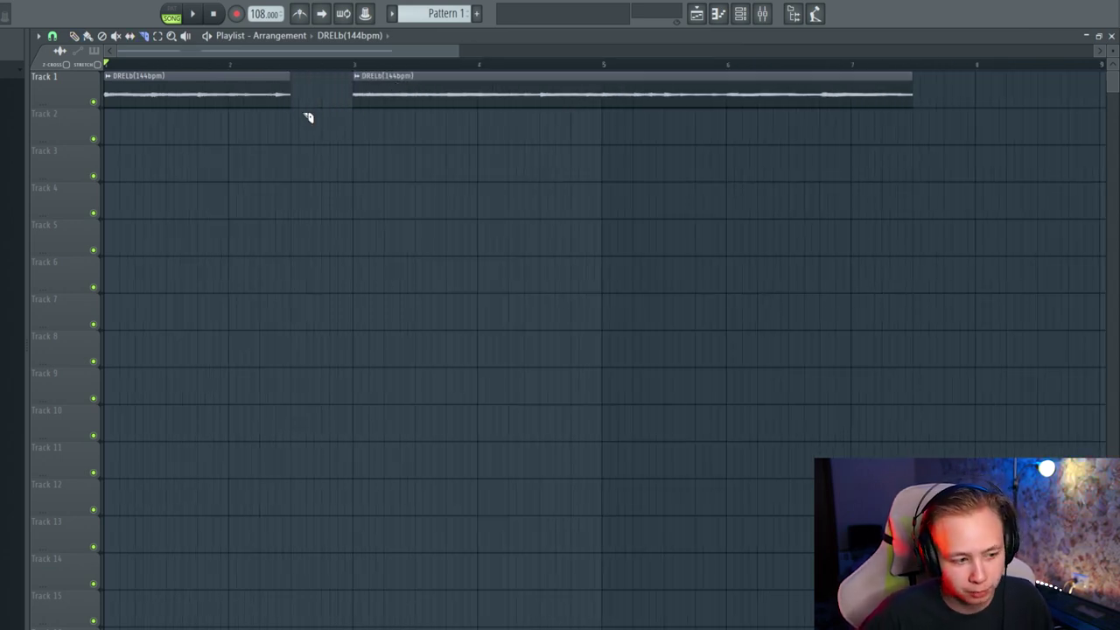
Step: Slice a short unique piece off the end of the first loop section and audition it with its channel settings open
left_click(280, 101)
scroll(368, 131, "up", 3)
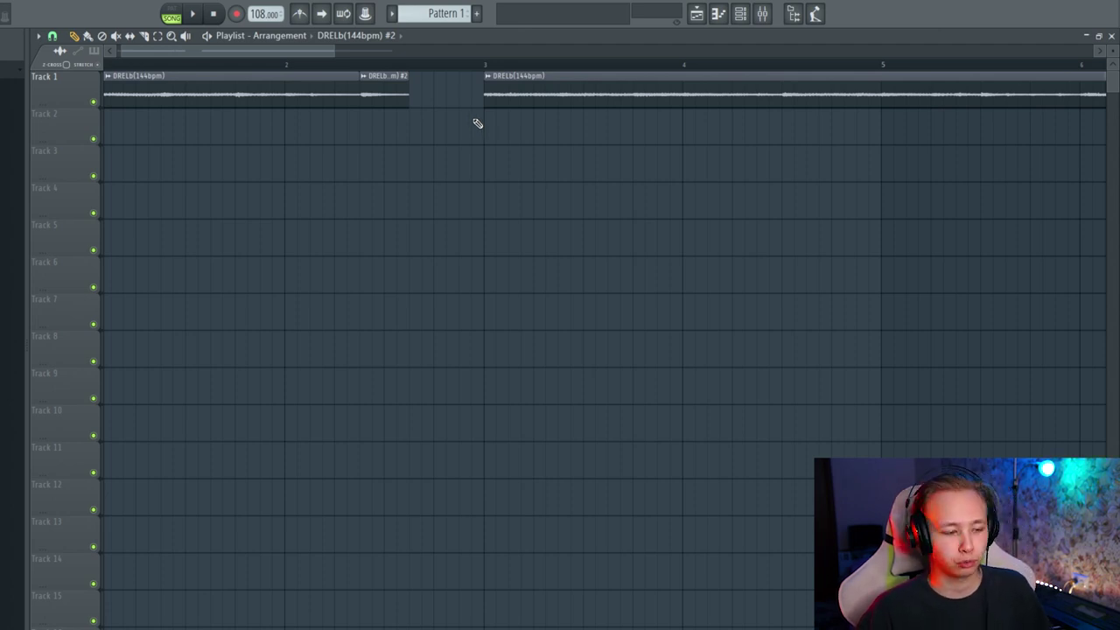
double_click(398, 98)
key("space")
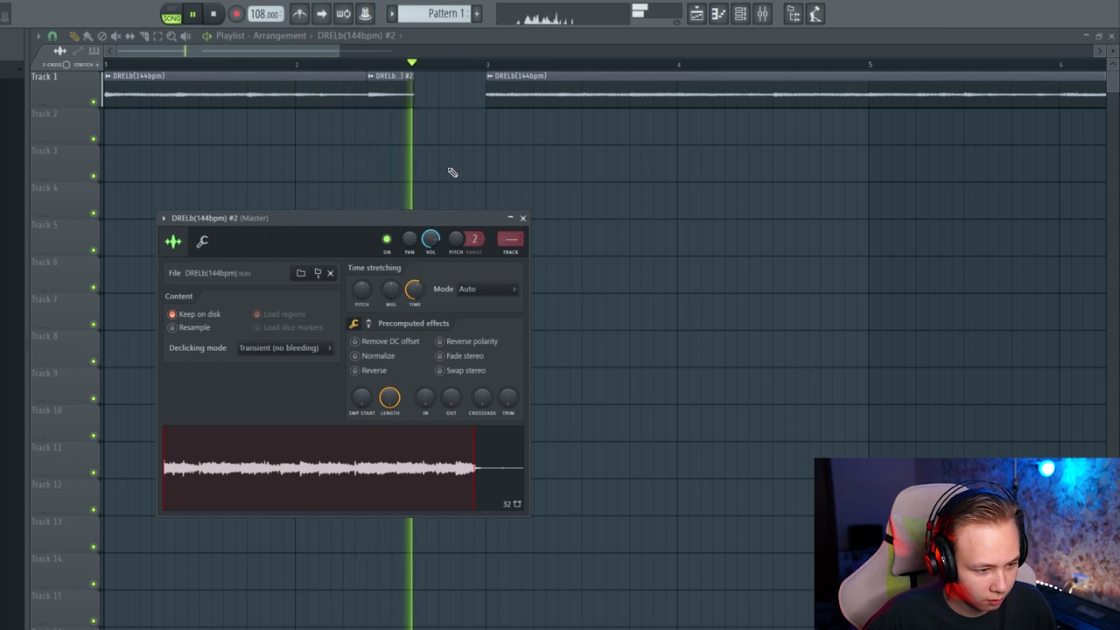
key("space")
left_click(507, 200)
scroll(232, 73, "down", 3)
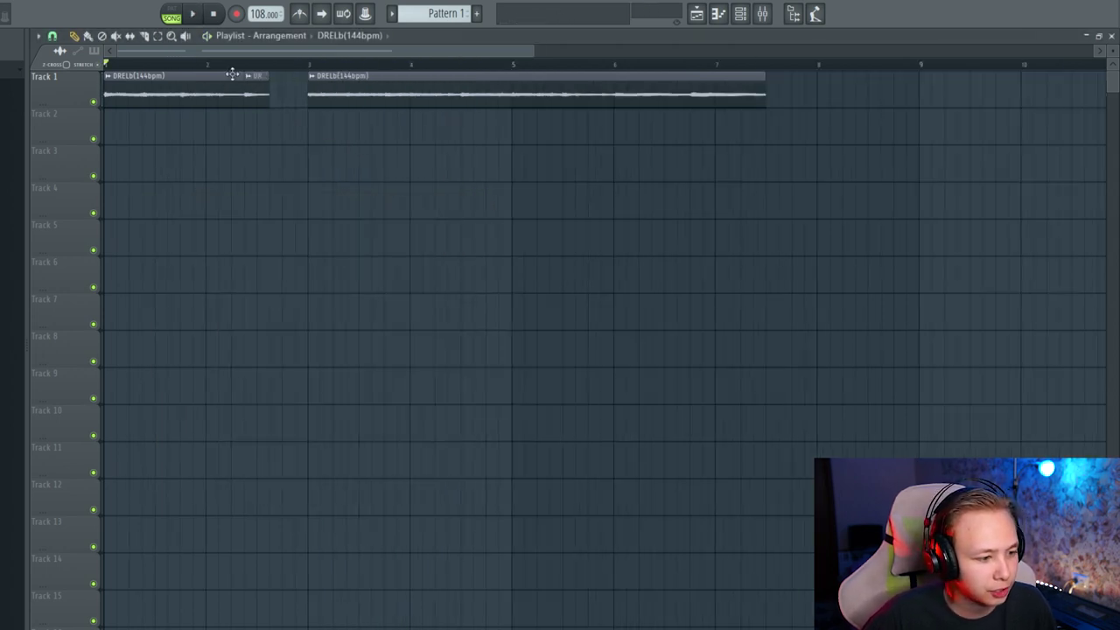
Step: Place a loop slice on Track 2 just before bar 3, make it unique and open its channel settings
mouse_move(255, 79)
left_mouse_down()
mouse_move(308, 87)
mouse_move(360, 204)
mouse_move(550, 237)
mouse_move(480, 225)
left_mouse_up()
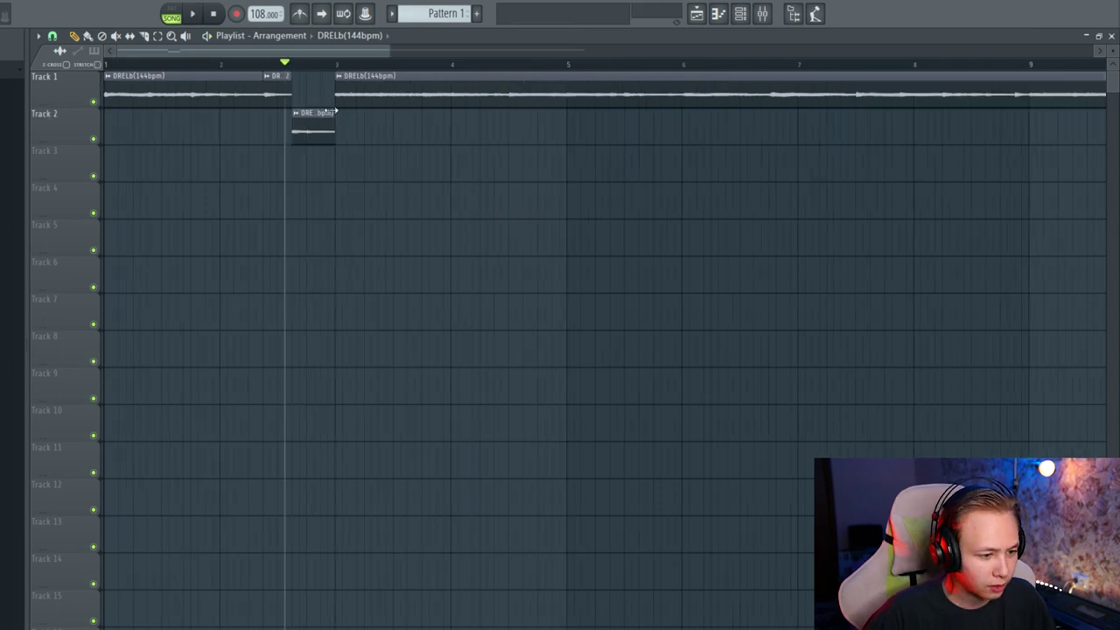
left_click(297, 113)
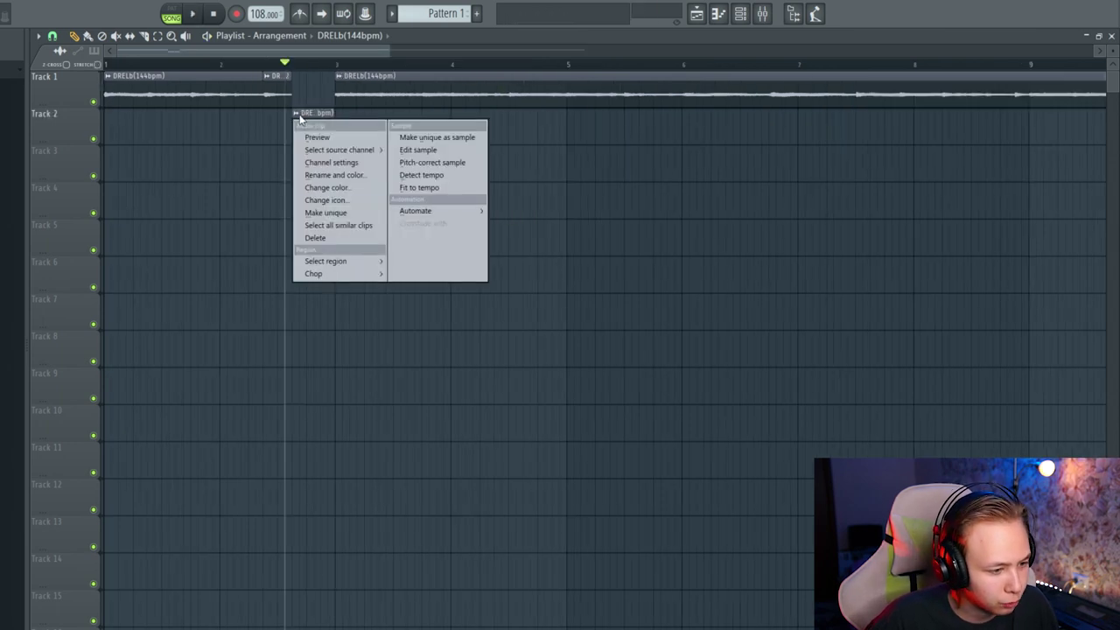
left_click(323, 215)
double_click(312, 123)
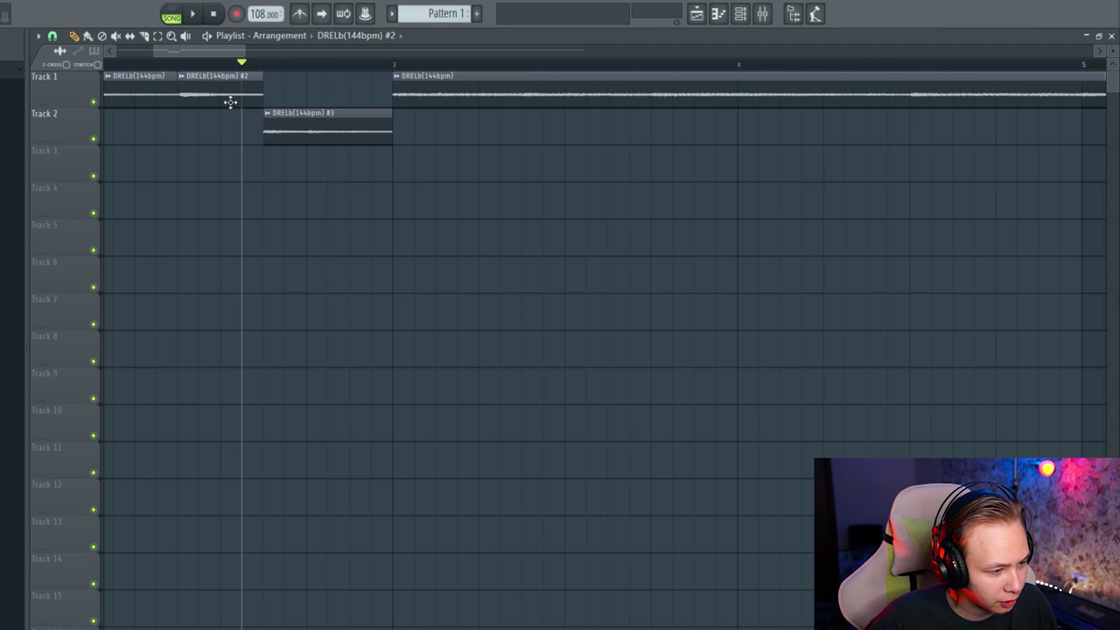
Step: Add another unique slice on Track 3 directly after the short Track 1 slice and check its channel settings
left_click_drag(298, 201, 293, 168)
double_click(273, 160)
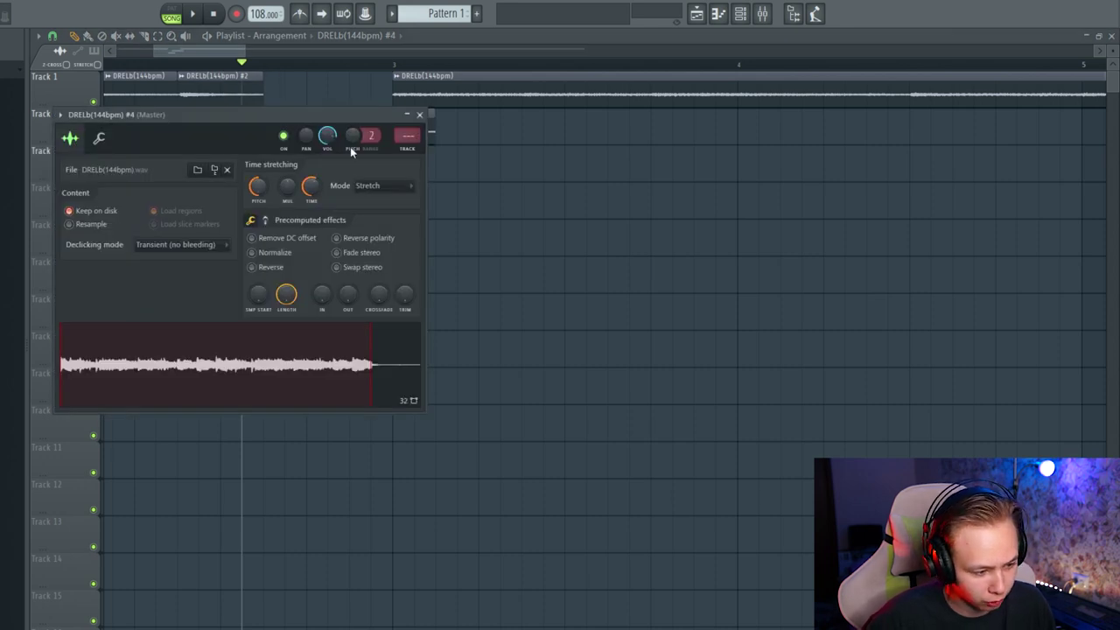
left_click(419, 115)
Step: Shorten the Track 2 slice to the last quarter of bar 2 while playing the arrangement
key("space")
scroll(415, 175, "up", 2)
left_click_drag(400, 131, 445, 129)
scroll(399, 190, "up", 3)
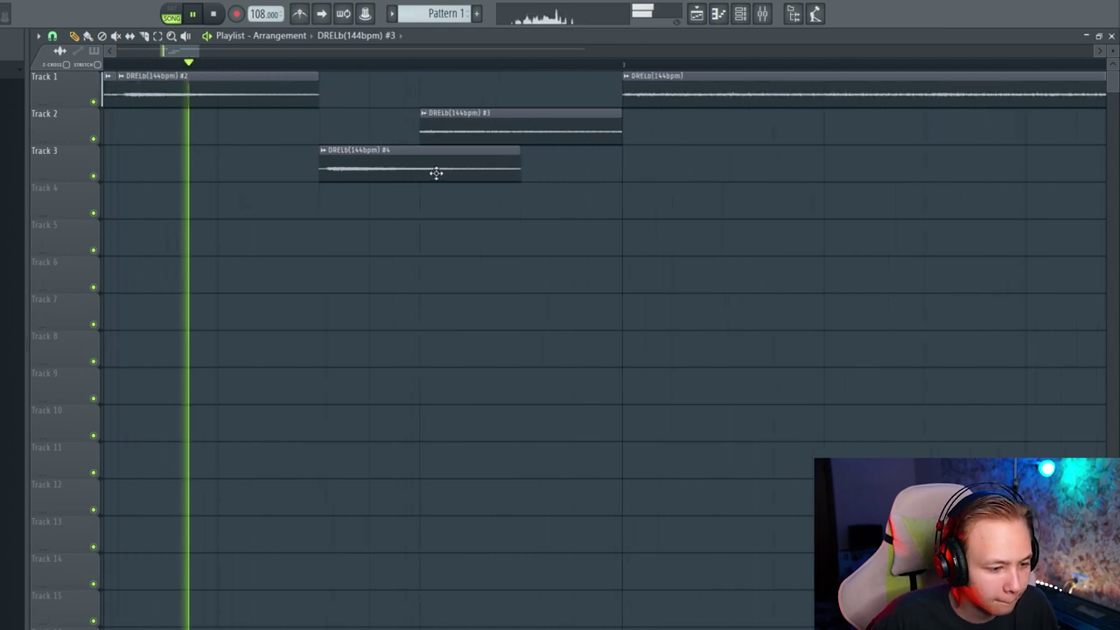
scroll(485, 177, "down", 4)
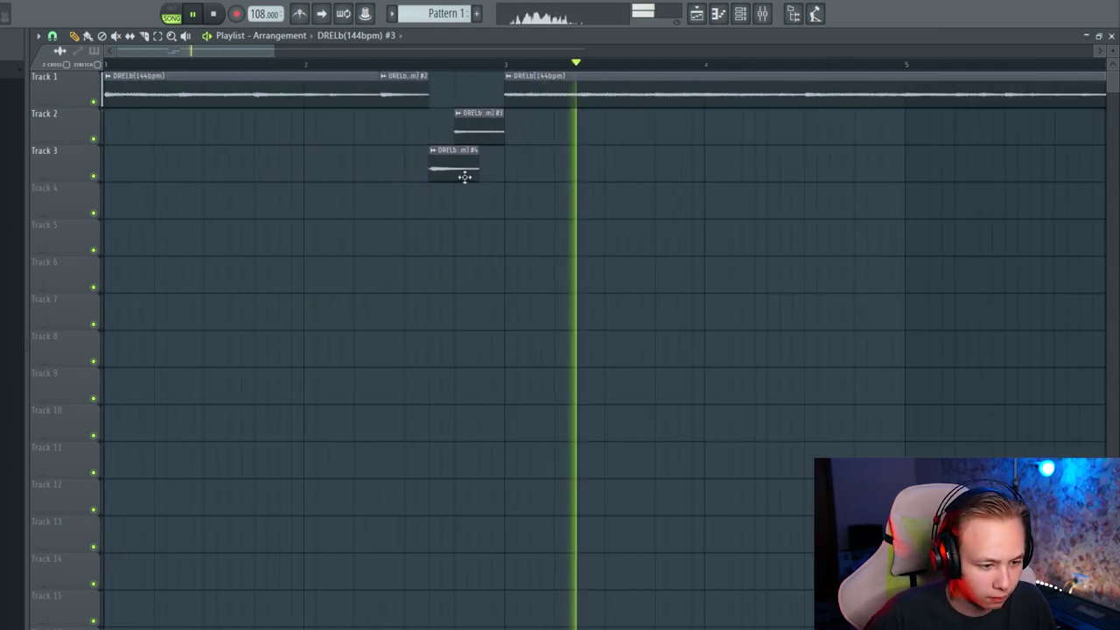
Step: Audition the transition into bar 3 with the Track 2 slice's channel settings open
double_click(460, 122)
key("space")
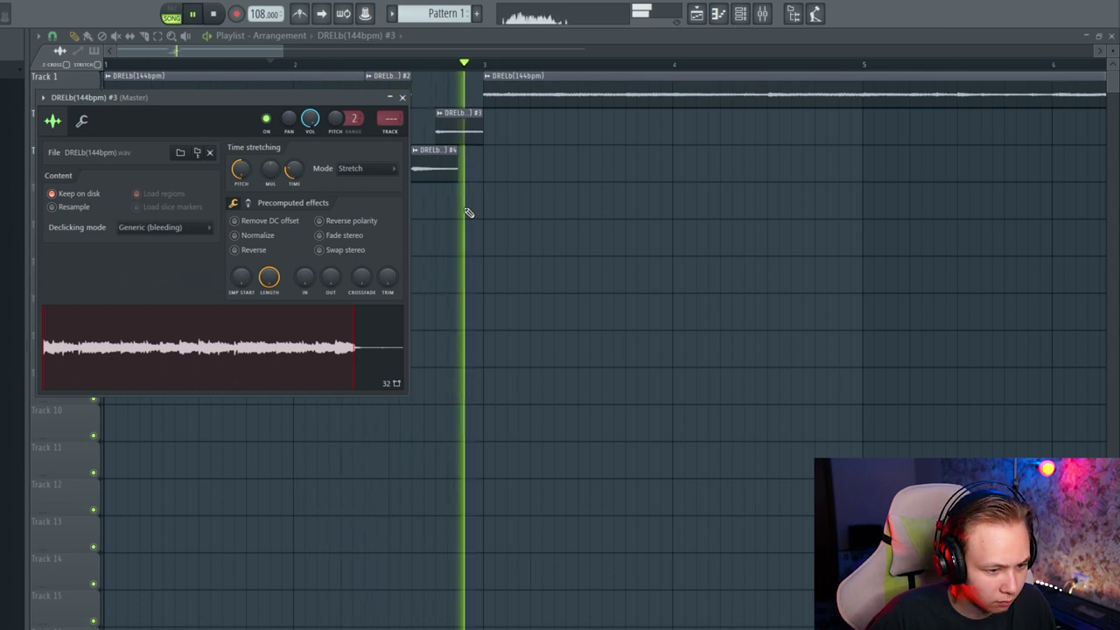
key("Escape")
scroll(432, 203, "down", 2)
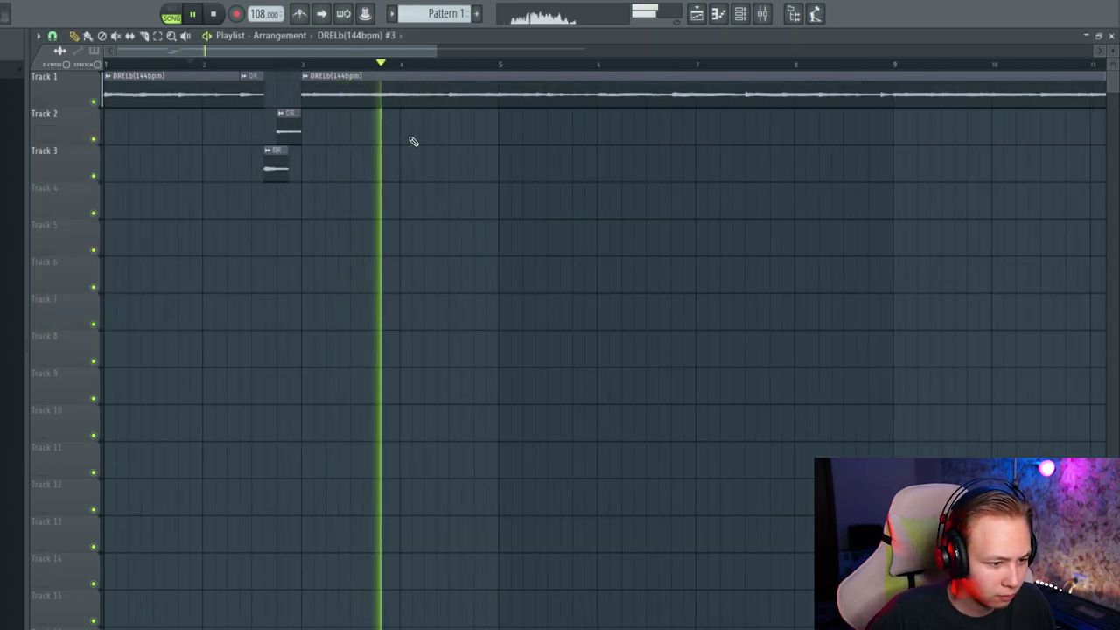
key("space")
Step: Keep one bar of the loop at bar 3, move the remainder to Track 4 and slice it just after bar 9
mouse_move(344, 85)
left_mouse_down()
mouse_move(390, 85)
mouse_move(341, 85)
left_mouse_up()
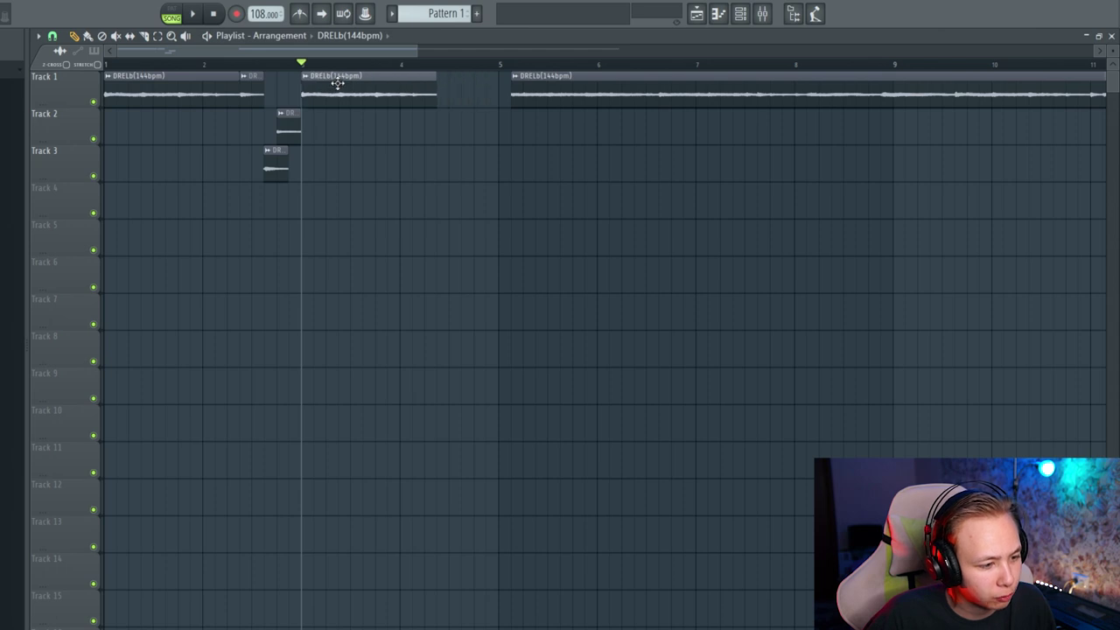
scroll(313, 117, "down", 2)
scroll(353, 87, "down", 2)
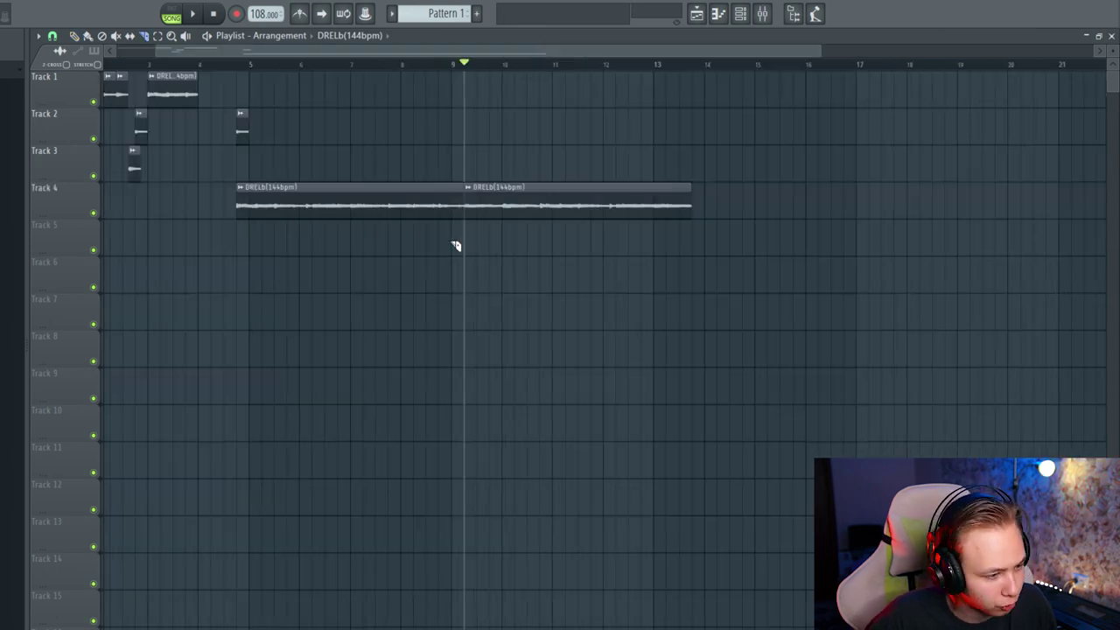
right_click(437, 215)
Step: Fill bar 4 of Track 1 with a fragment ending at the short Track 2 slice, and remove the leftover Track 4 fragment
scroll(525, 237, "up", 3)
key("space")
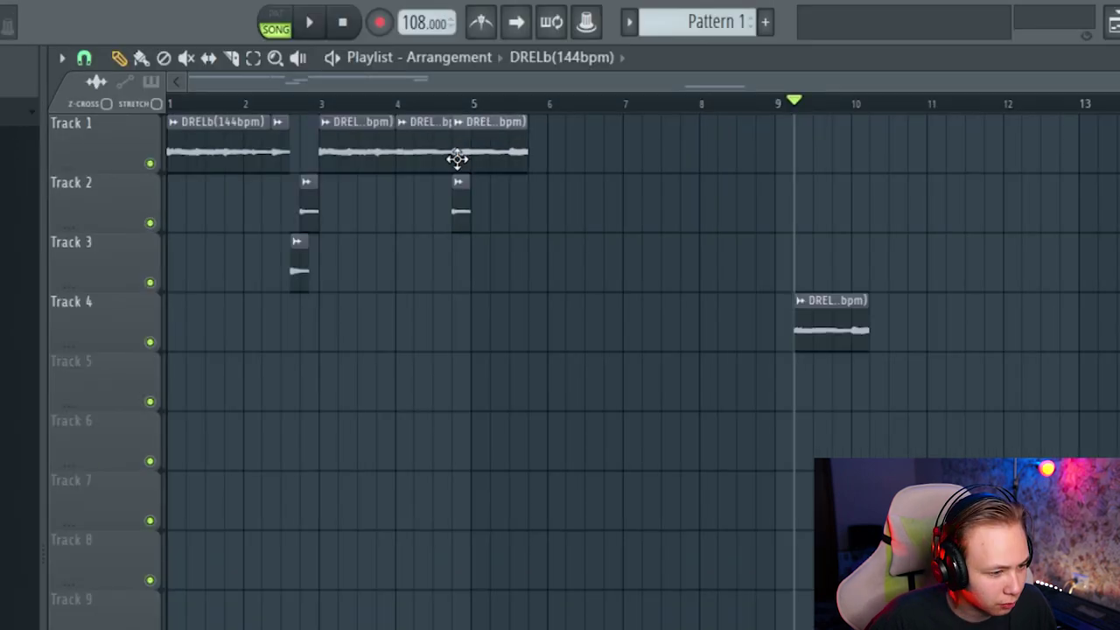
left_click_drag(328, 95, 293, 95)
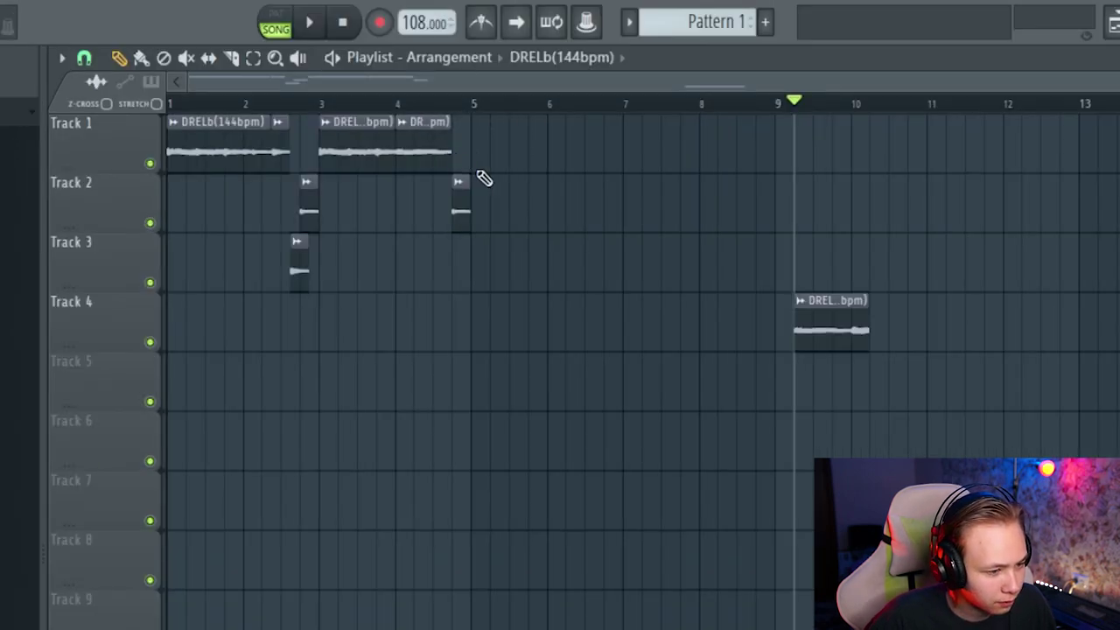
left_click(259, 123)
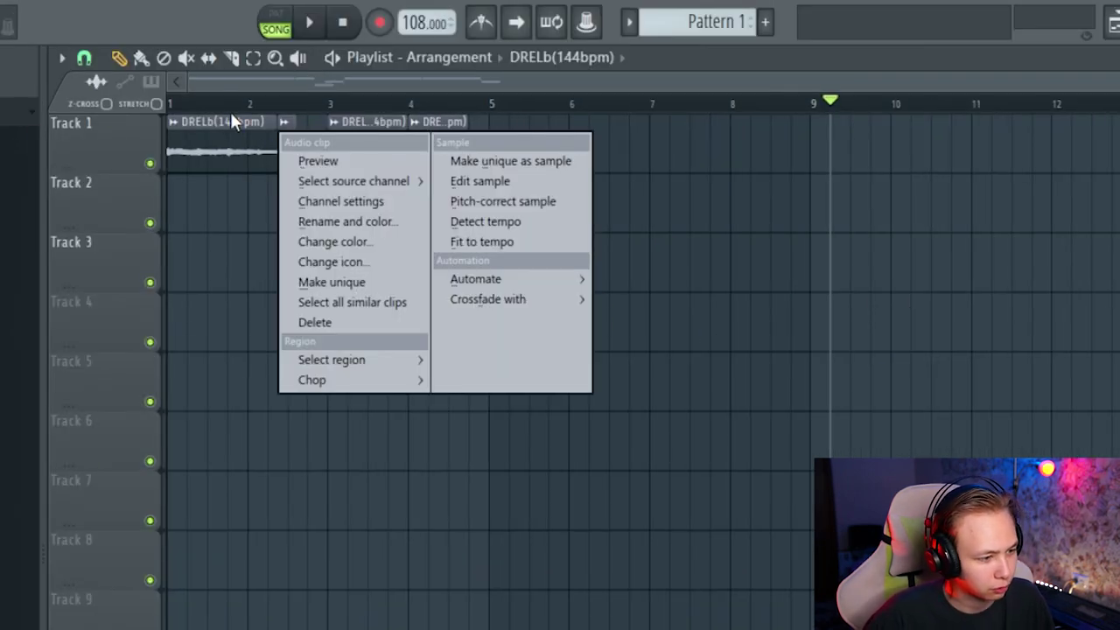
key("Escape")
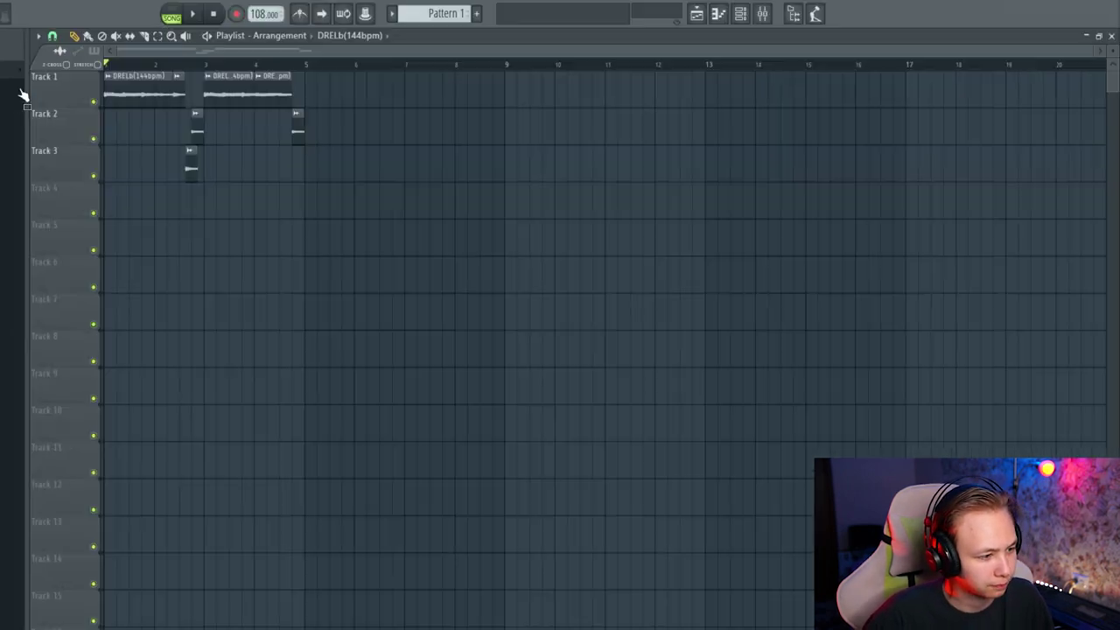
Step: Play back the chopped arrangement and render bars 1 to 4 from the mixer's Master track into a single audio clip
scroll(119, 204, "up", 2)
key("space")
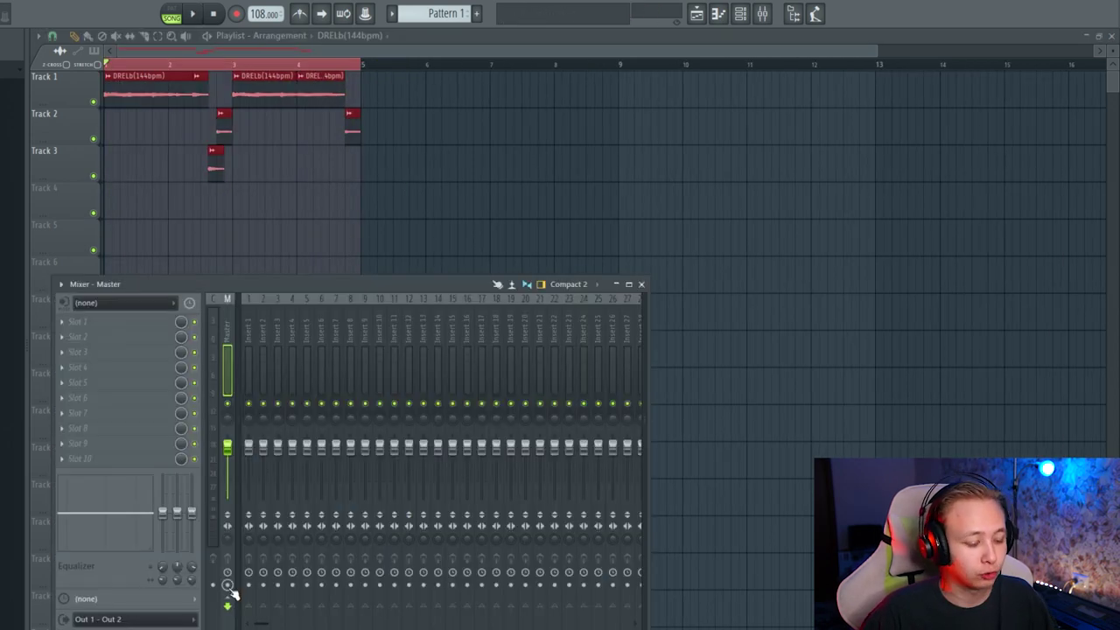
key("ctrl+alt+c")
left_click(571, 446)
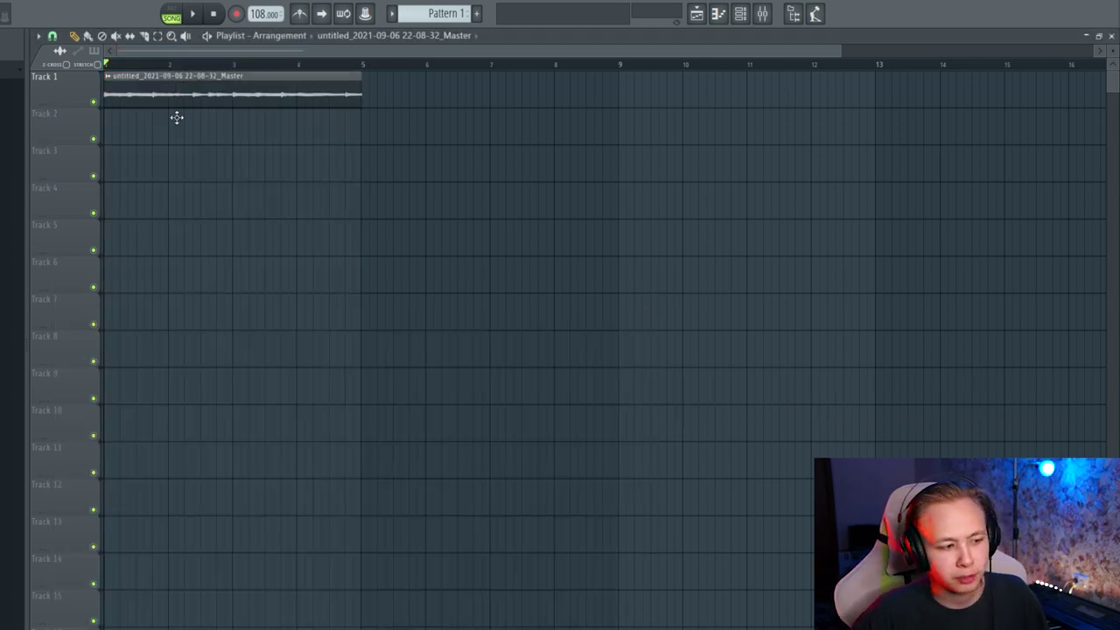
Step: Check the rendered Master clip's channel settings and close them together with the mixer
scroll(166, 135, "up", 3)
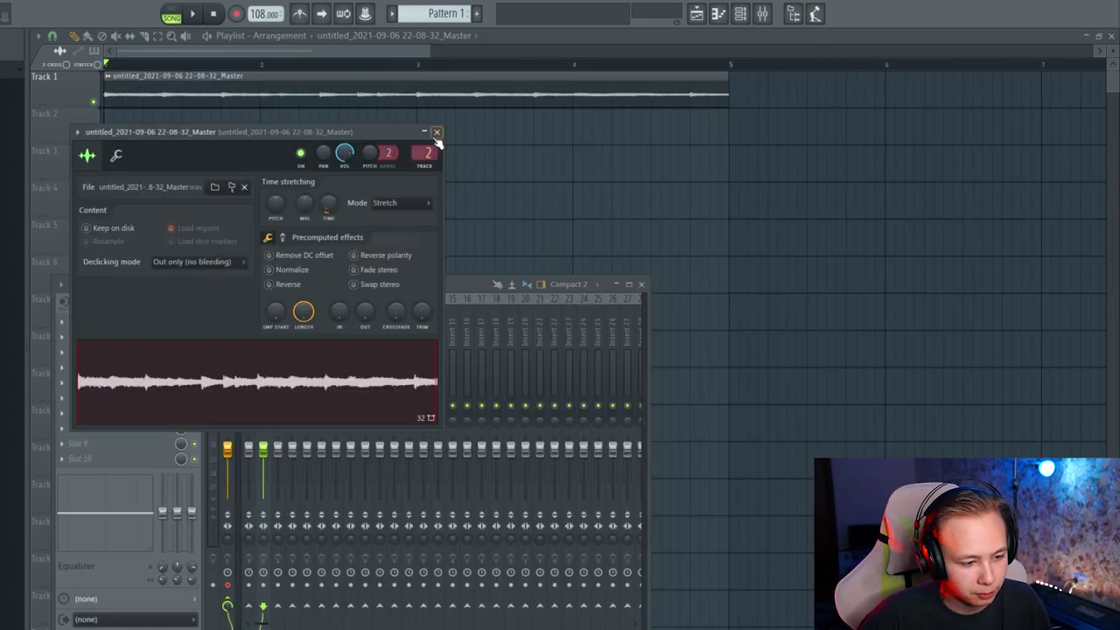
left_click(438, 131)
left_click(113, 337)
left_click(379, 99)
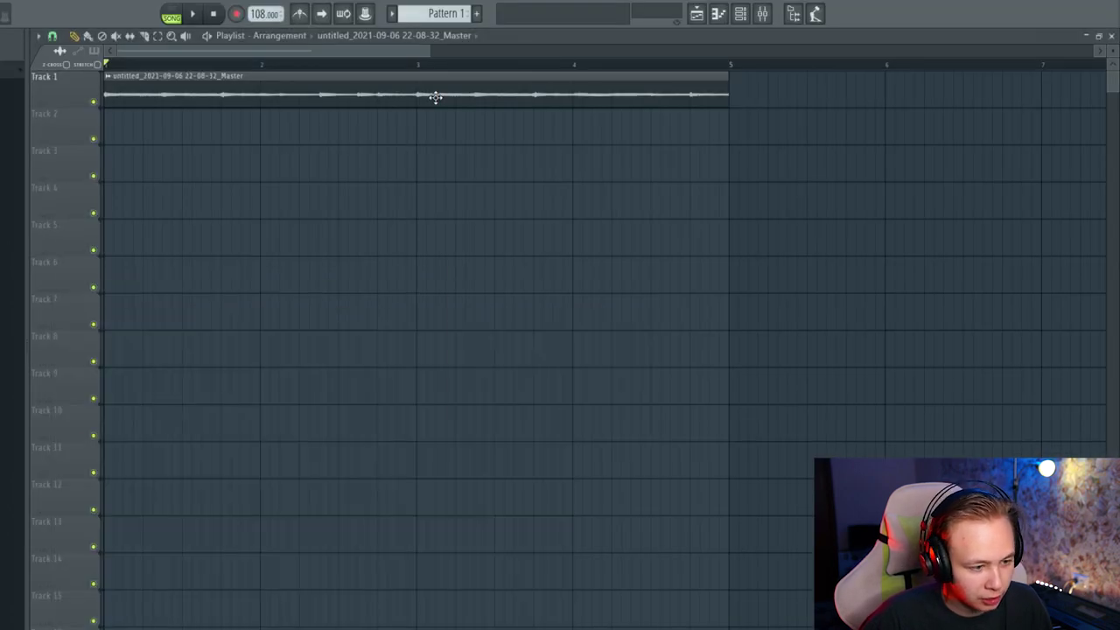
Step: Check the rendered Master clip's channel settings on Track 1 and play the clip back
double_click(430, 95)
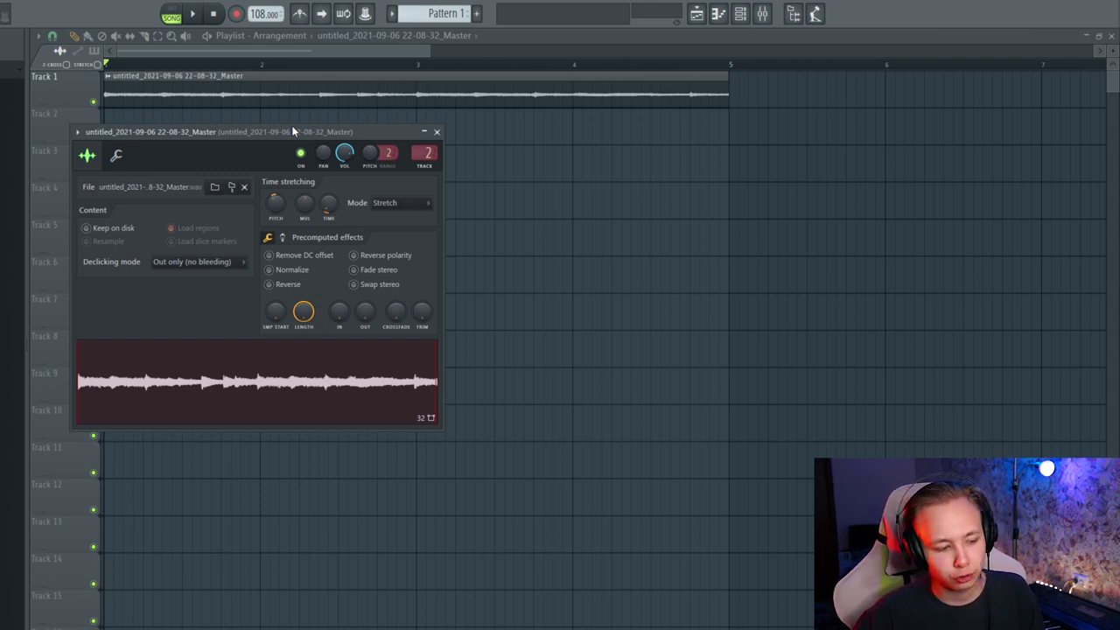
left_click(438, 132)
scroll(230, 185, "down", 3)
key("space")
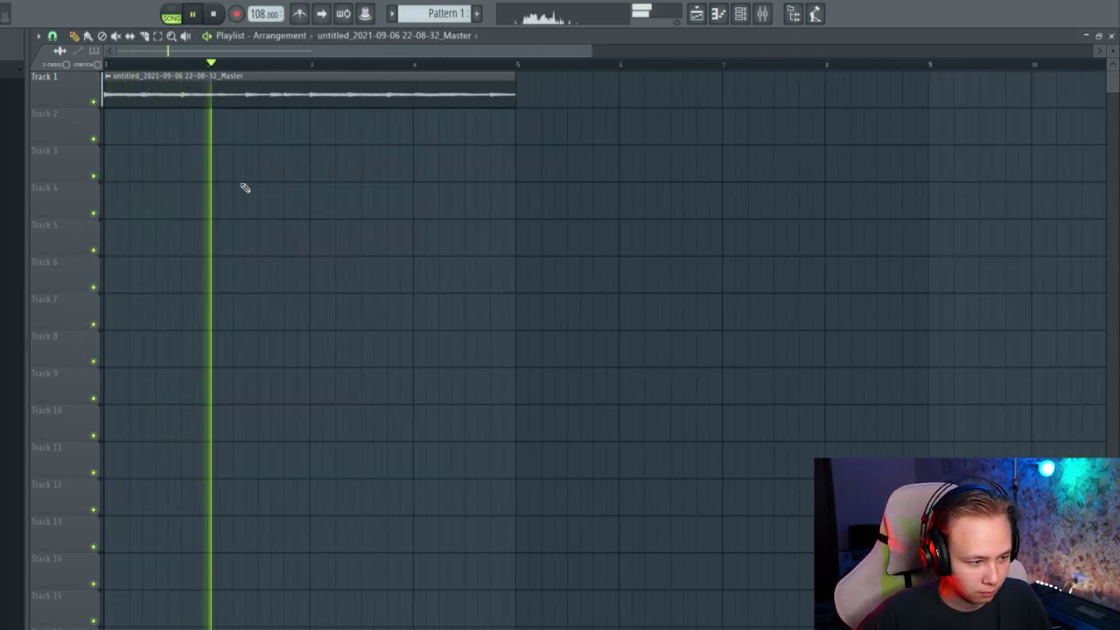
key("space")
scroll(253, 93, "down", 3)
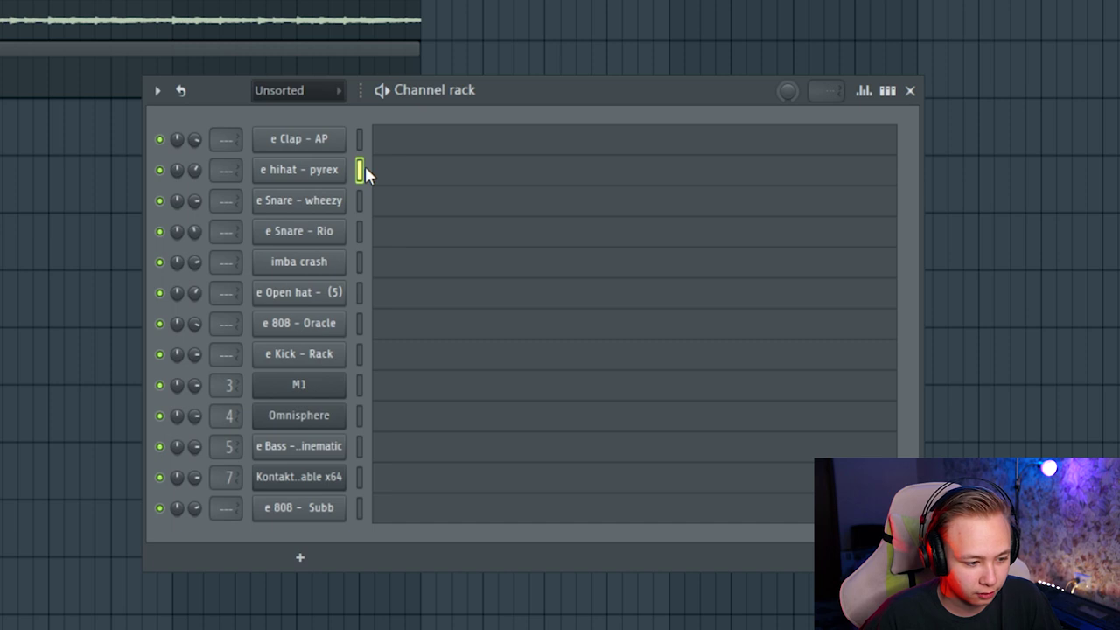
Step: Preview the channel rack's drum and instrument sounds, viewing the Omnisphere and Kontakt Portable x64 patches
left_click(360, 202)
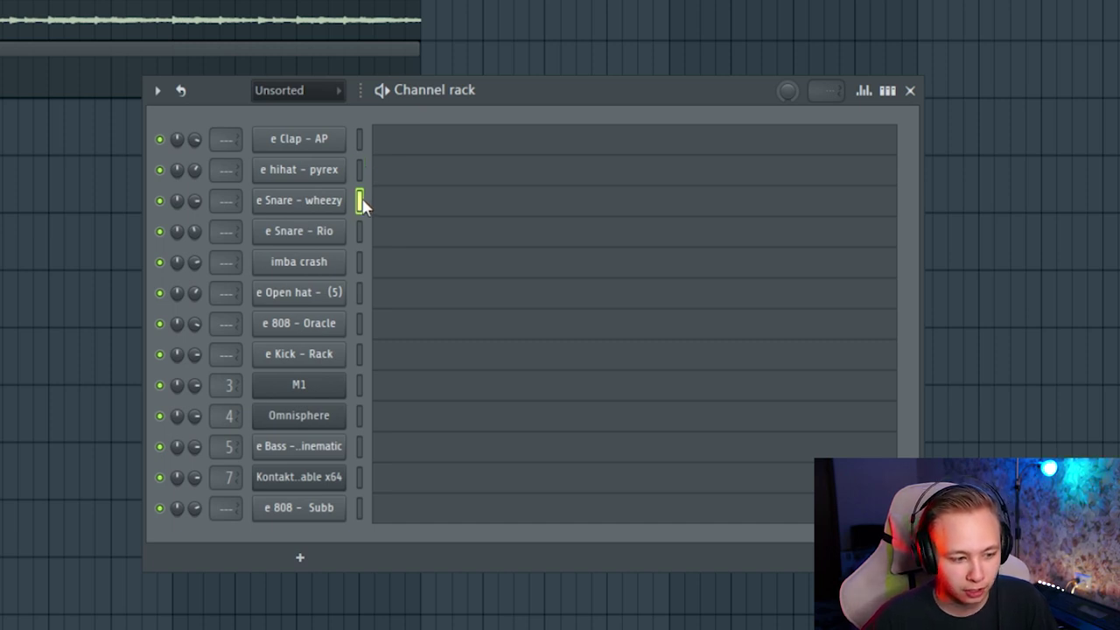
left_click(359, 259)
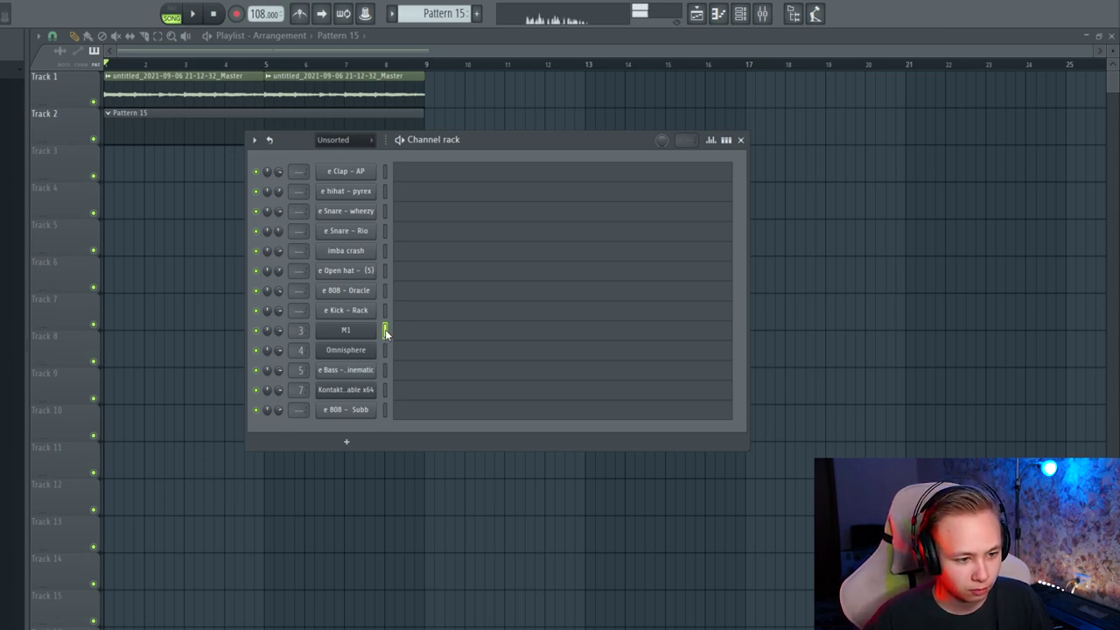
left_click(345, 349)
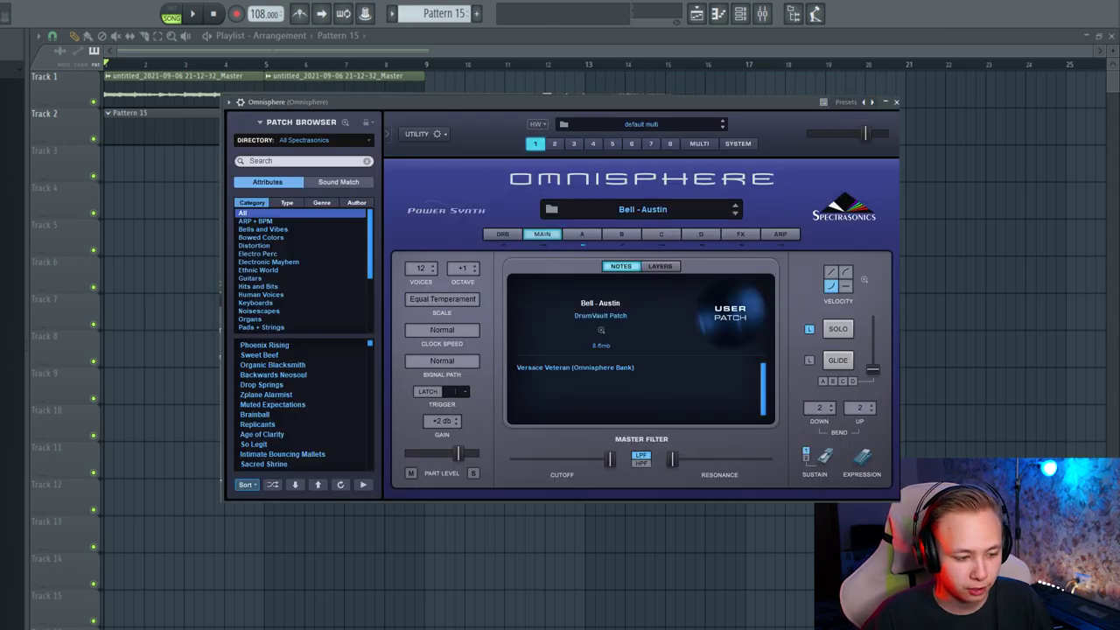
key("Escape")
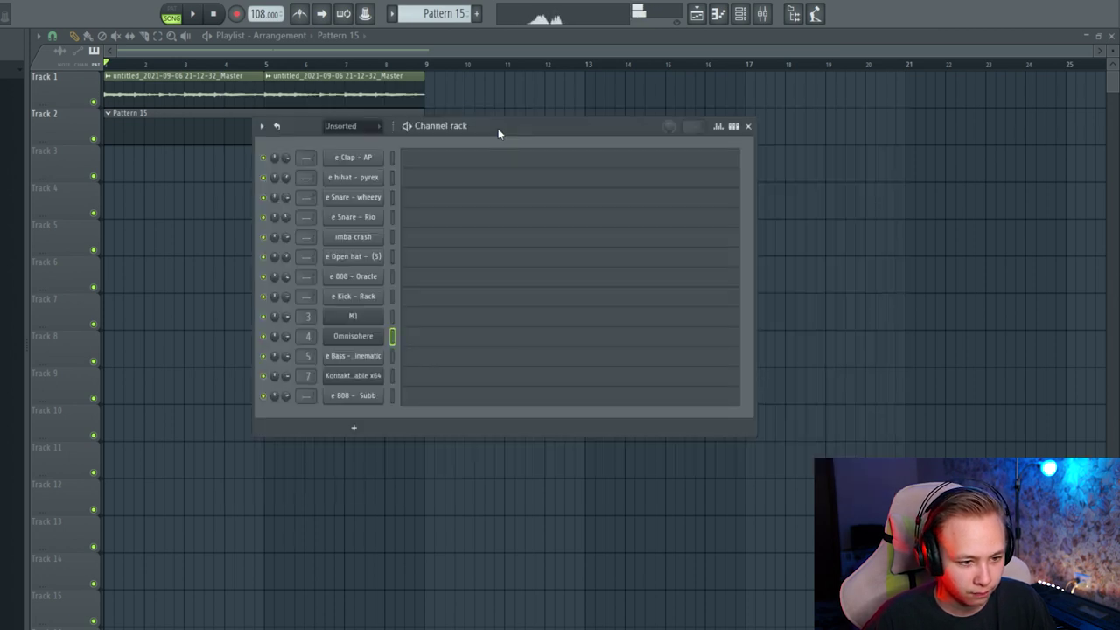
left_click(391, 356)
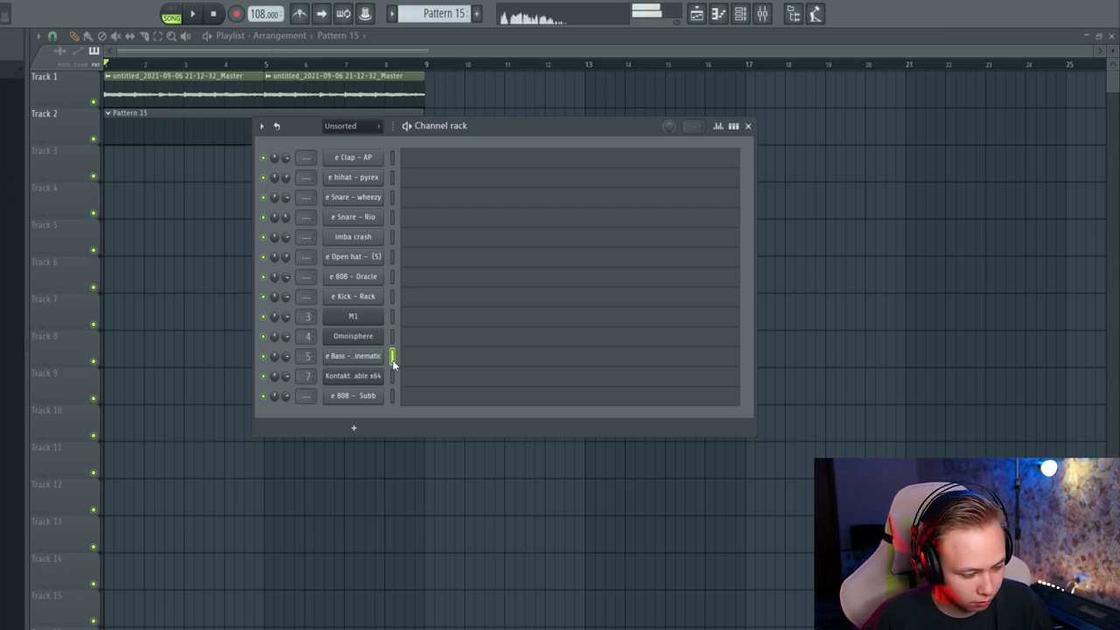
left_click(393, 376)
left_click(353, 375)
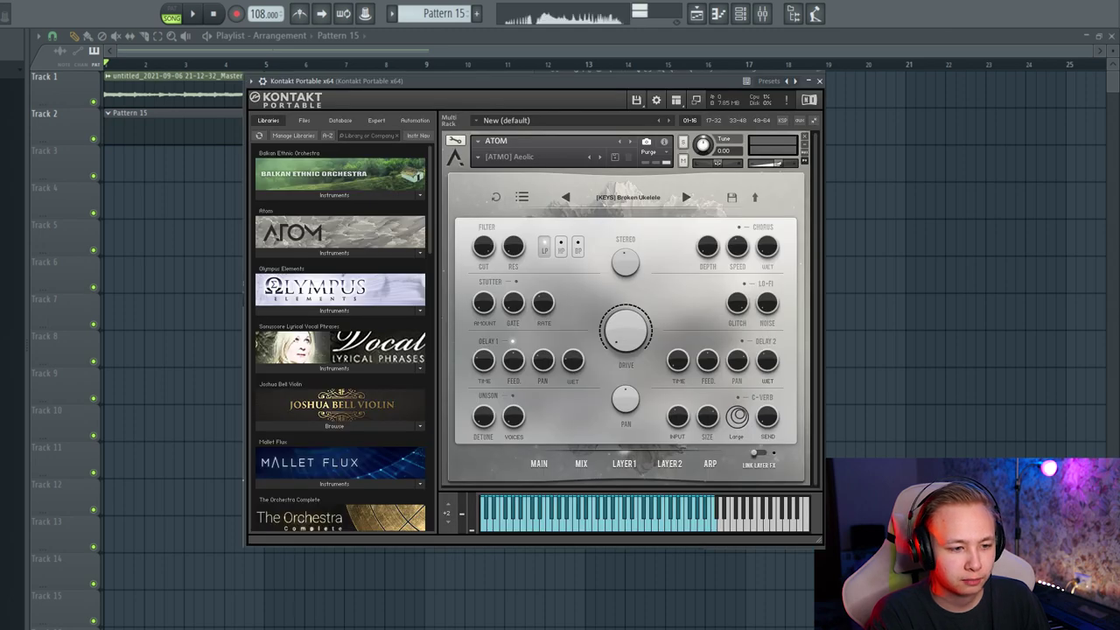
key("Escape")
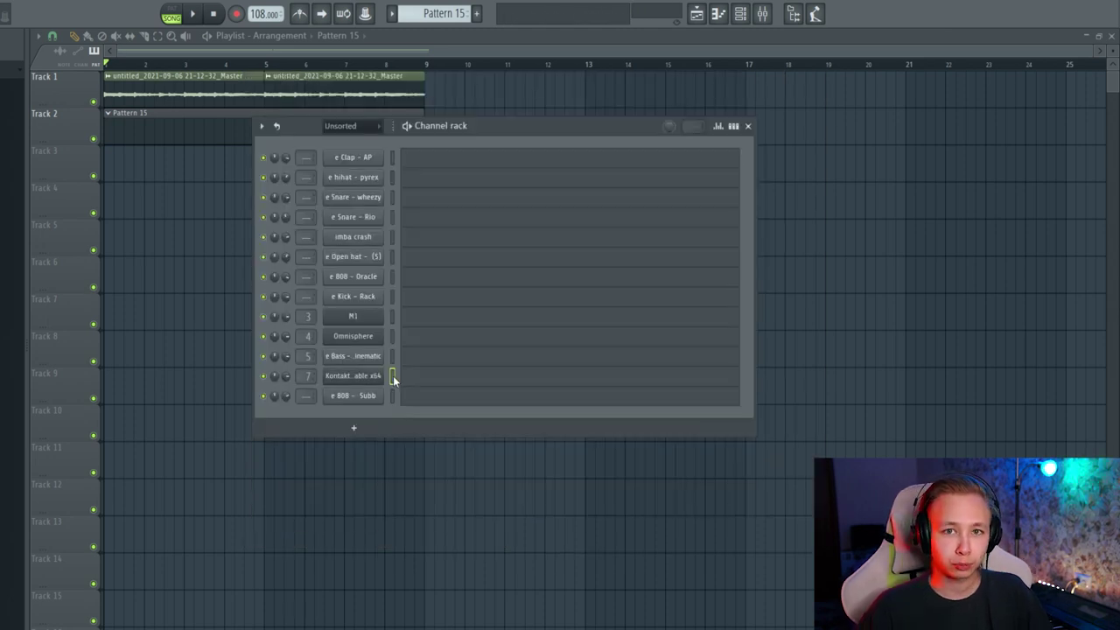
Step: Fill the e hihat - pyrex channel every 2 steps and give e Clap - AP a hit on beat 3 of each bar
right_click(332, 177)
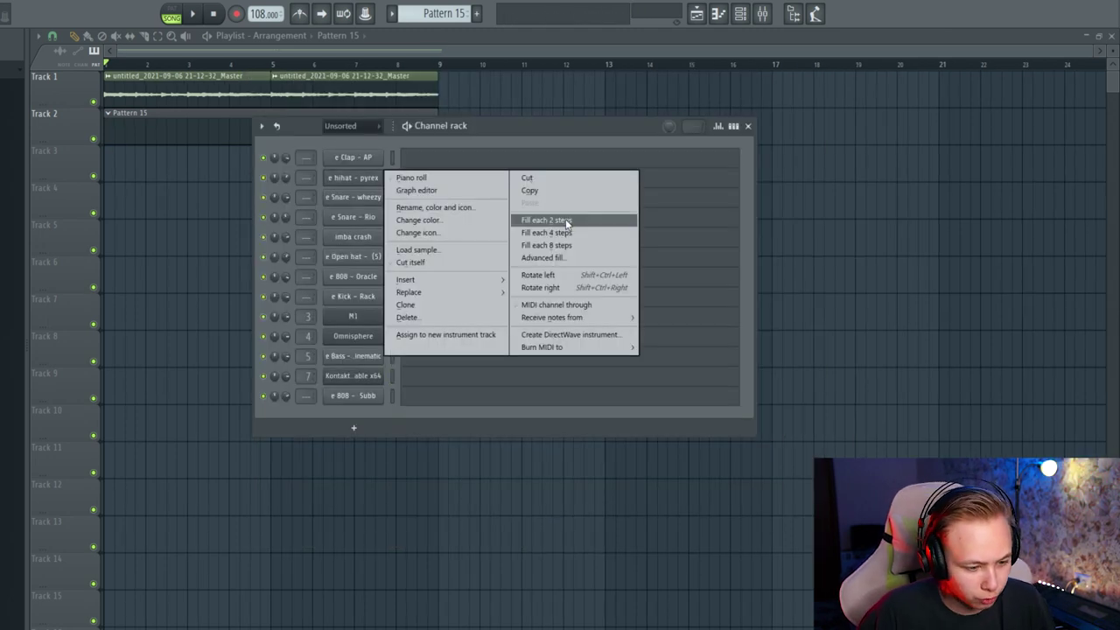
left_click(525, 221)
left_click(424, 180)
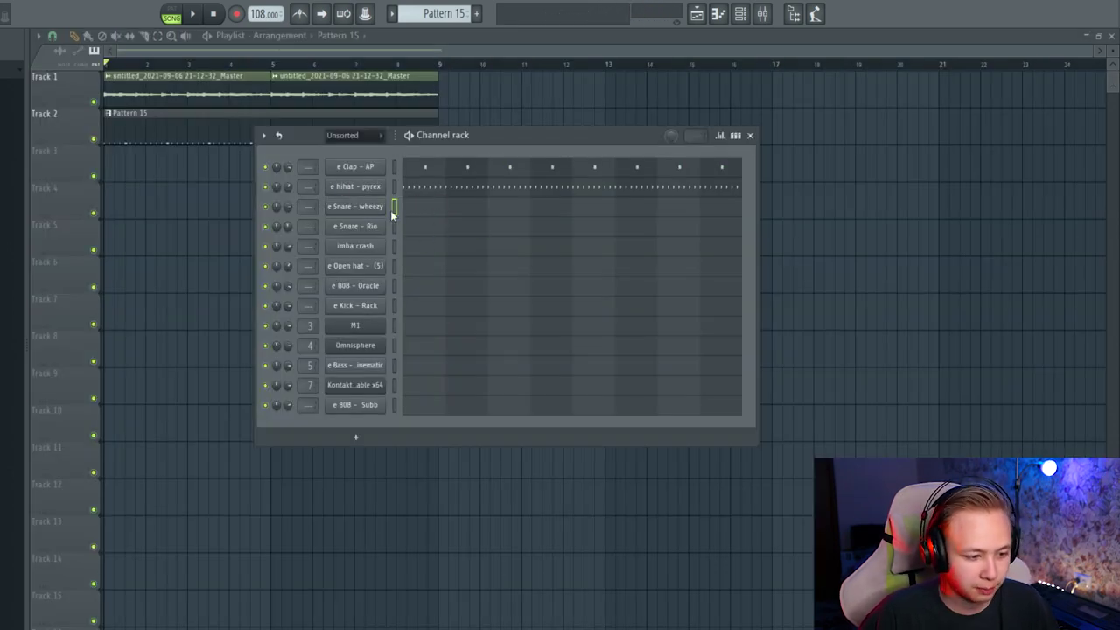
Step: Place a C5 note for e Snare - wheezy on the last eighth of bar 1 in the piano roll
key("F7")
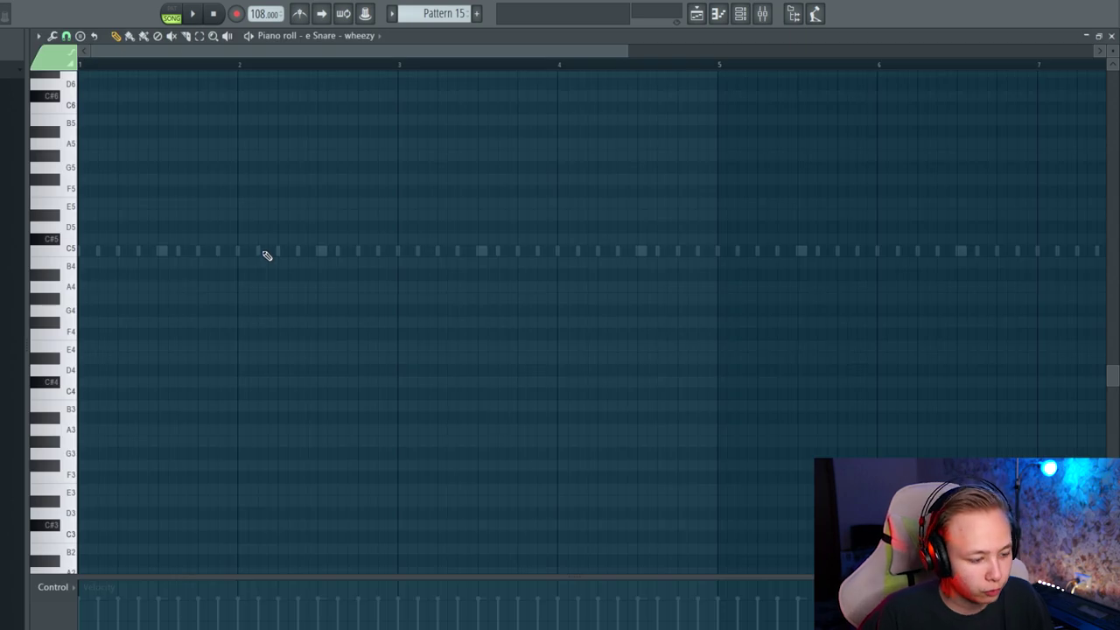
left_click(257, 250)
scroll(231, 290, "down", 1)
right_click(239, 251)
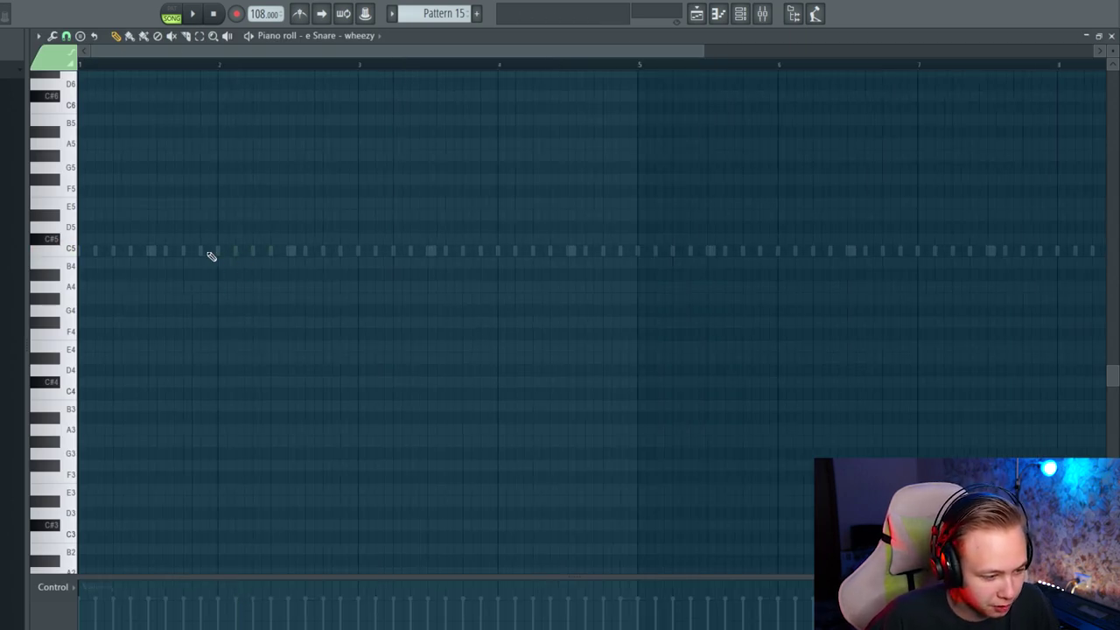
left_click(203, 251)
scroll(206, 267, "up", 2)
scroll(219, 329, "up", 2)
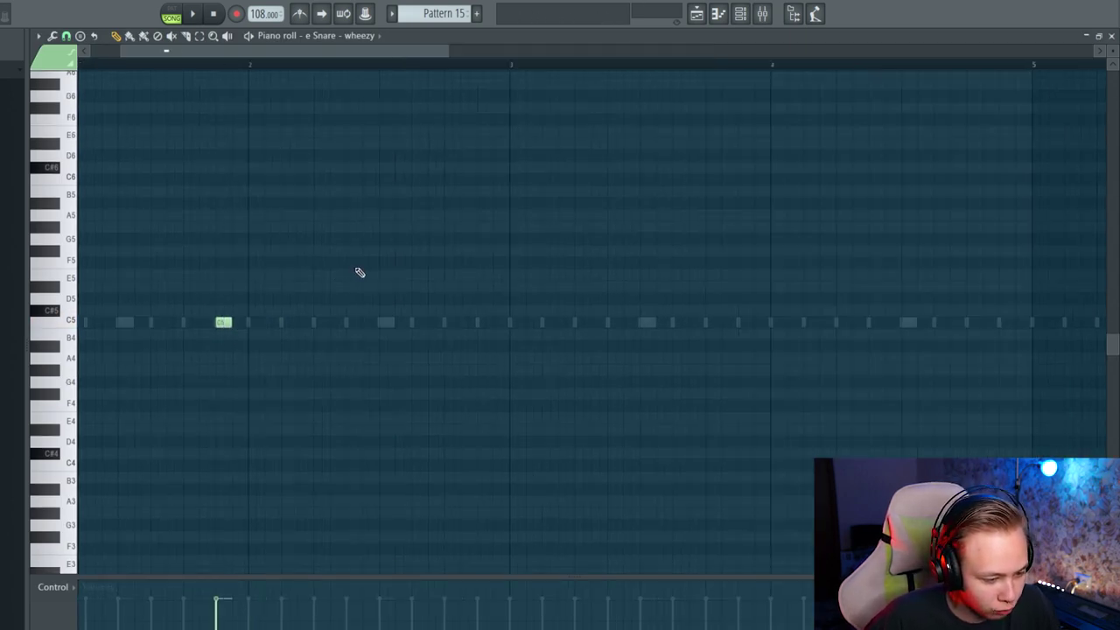
Step: Add two adjacent E5 snare notes just before beat 3 of bar 2 at reduced velocity and listen to them
left_click(354, 275)
left_click(367, 275)
left_click_drag(366, 276, 366, 347)
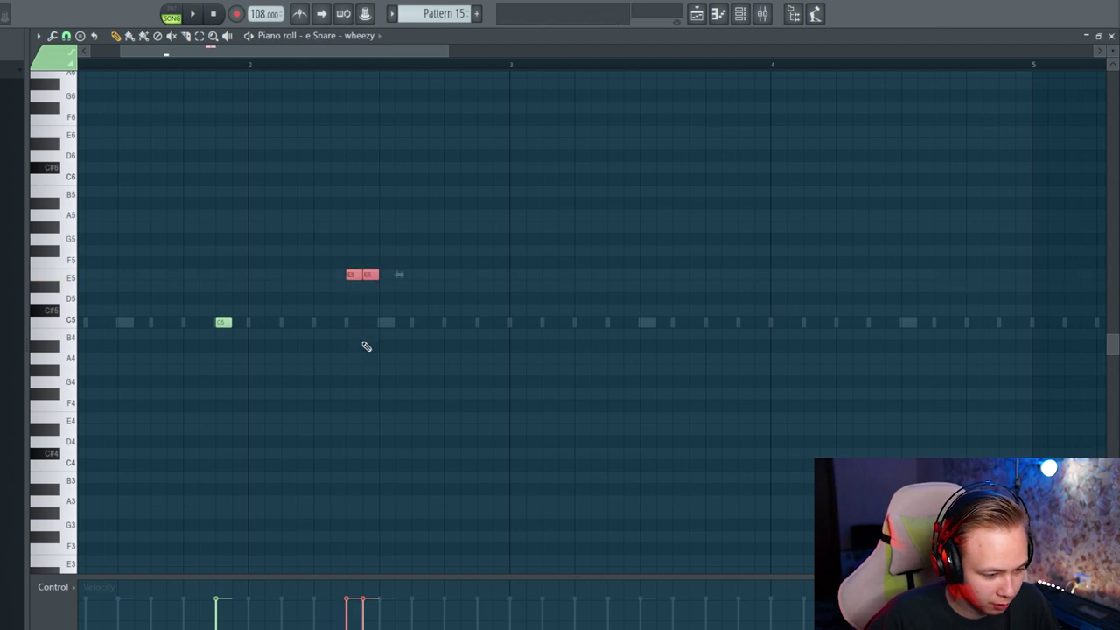
left_click(280, 367)
left_click_drag(288, 274, 270, 275)
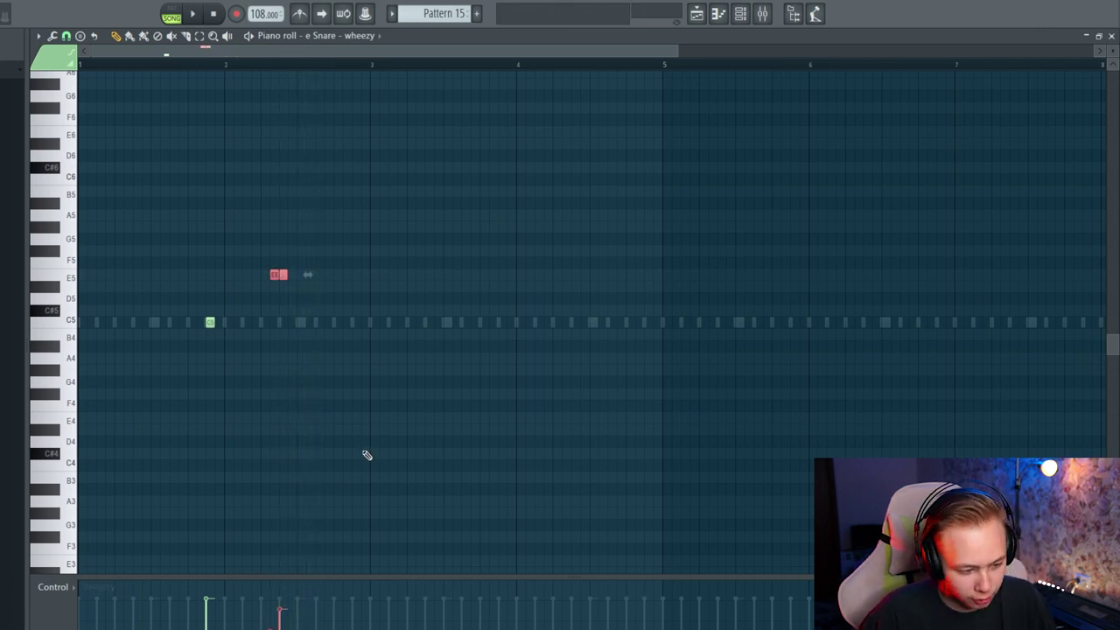
key("space")
left_click(315, 352)
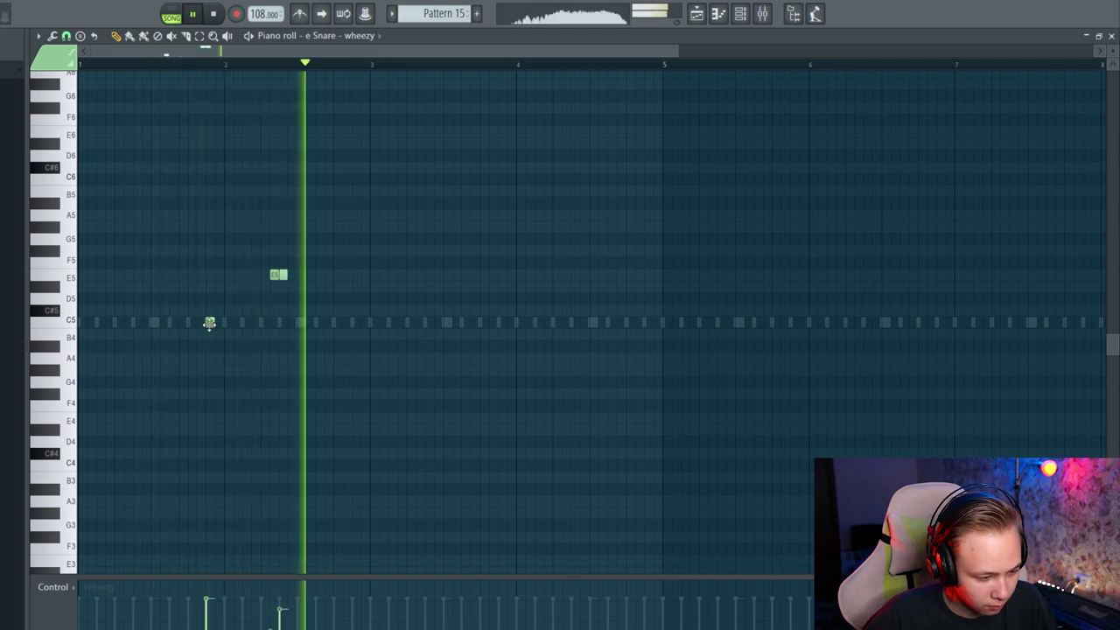
Step: Raise the paired snare notes to F5 and add a C5 at the end of bar 3 and an F5 early in bar 4
key("space")
scroll(473, 327, "up", 3)
scroll(470, 312, "down", 3)
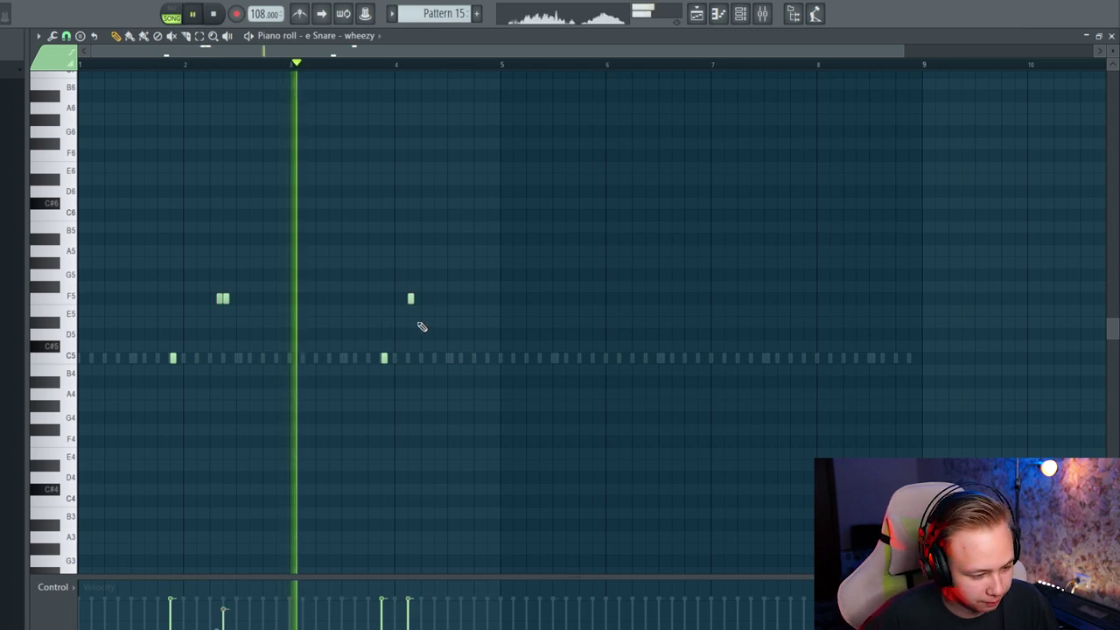
Step: Duplicate the four-bar e Snare - wheezy phrase into bars 5 to 8
key("ctrl+b")
left_click_drag(422, 358, 595, 358)
left_click(530, 388)
scroll(525, 385, "down", 2)
key("space")
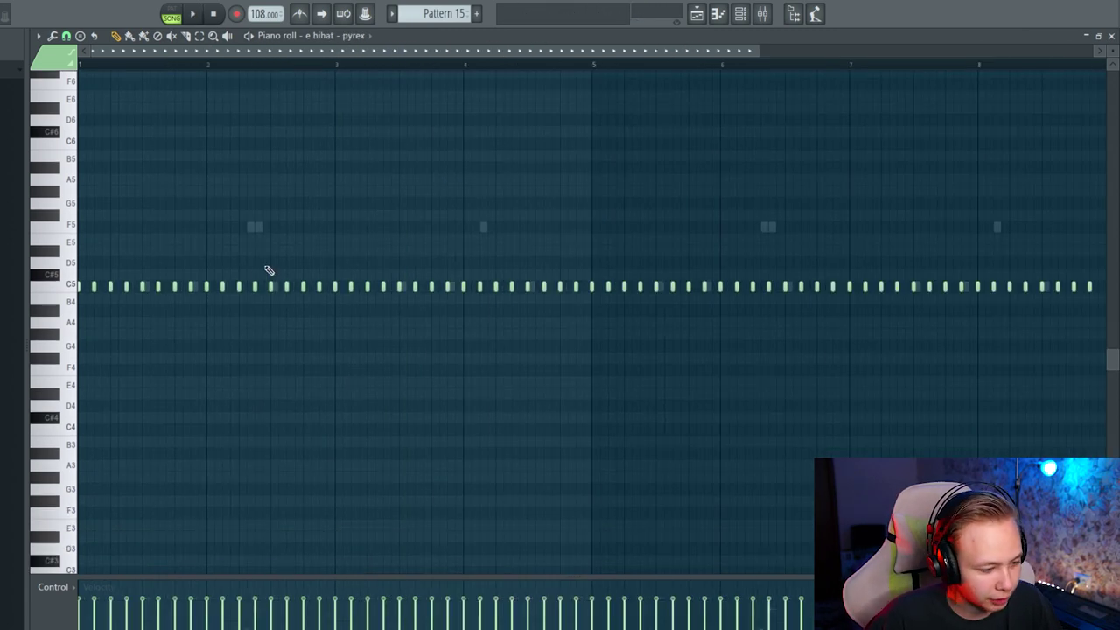
Step: Chop the e hihat - pyrex note on beat 2 of bar 1 into a four-note roll using the Default chopper pattern
scroll(258, 274, "down", 2)
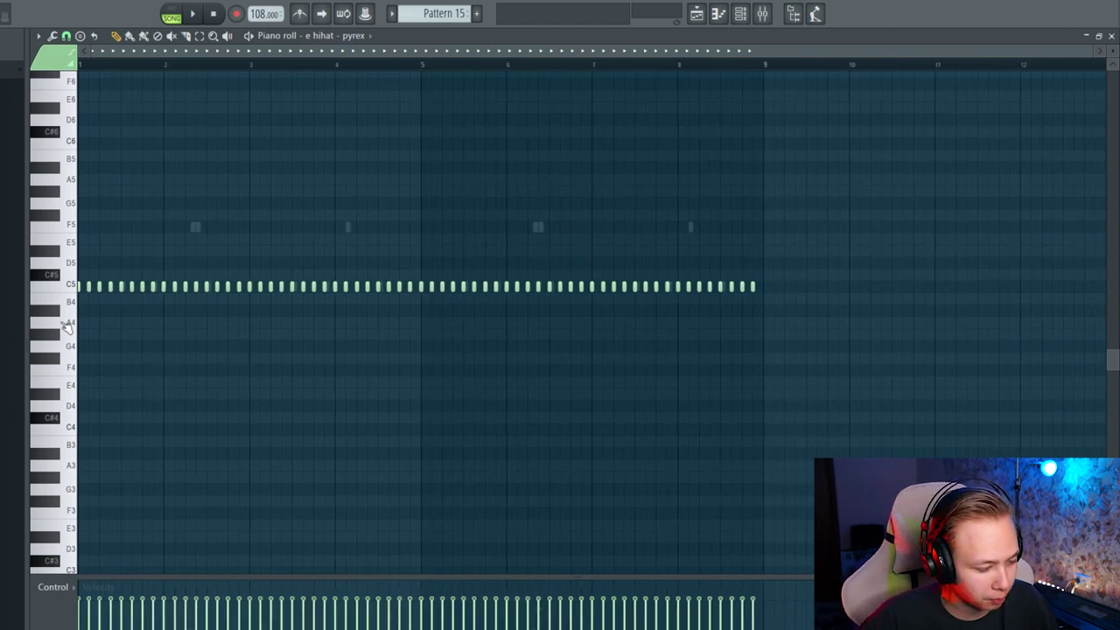
scroll(174, 327, "up", 2)
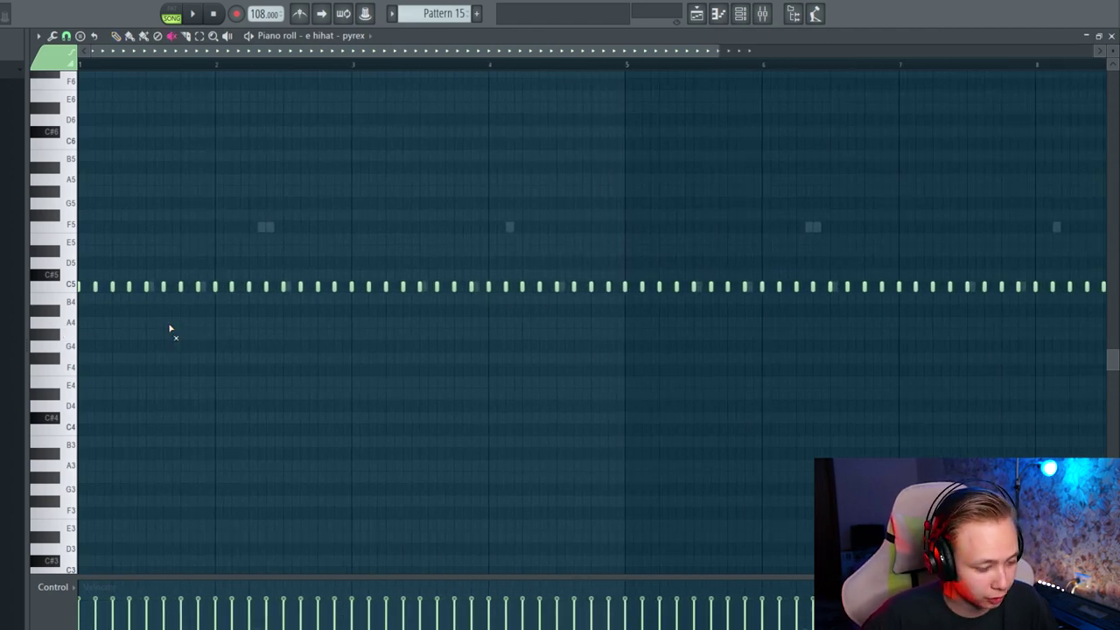
scroll(172, 332, "up", 2)
key("alt+u")
key("space")
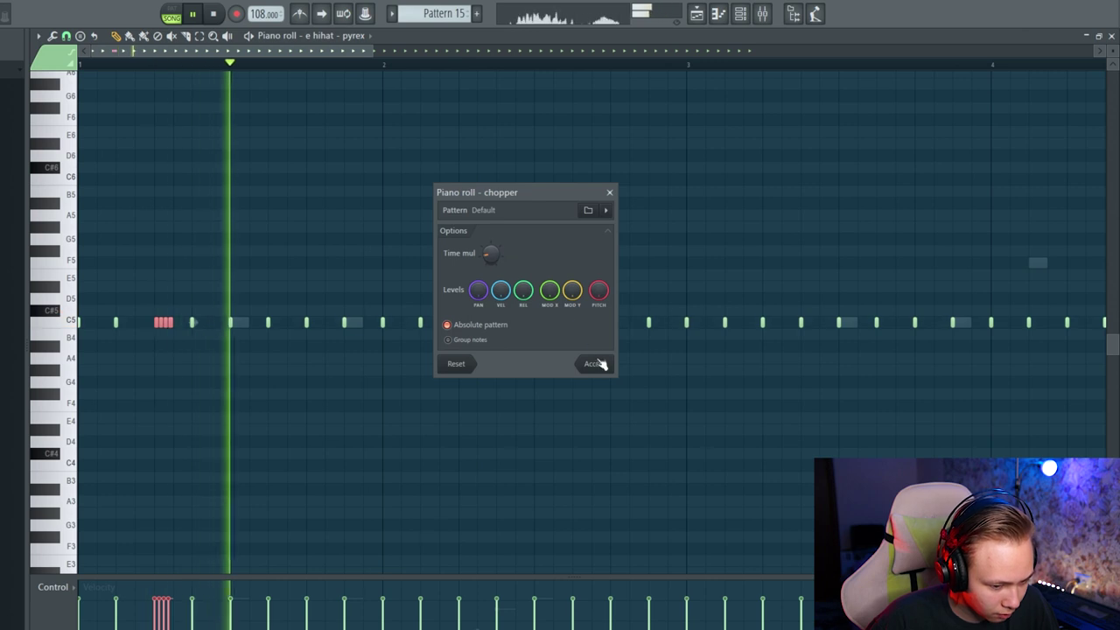
left_click(595, 364)
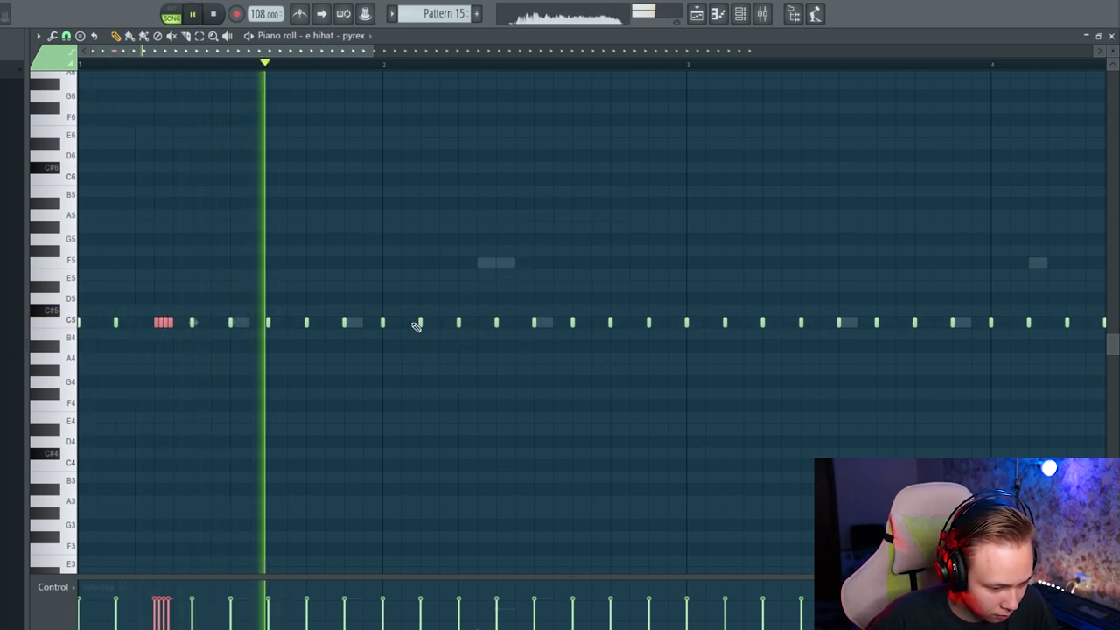
Step: Move bar 2's second hi-hat down to G4, lengthen it to an eighth note and chop it into four notes
left_click_drag(420, 322, 448, 379)
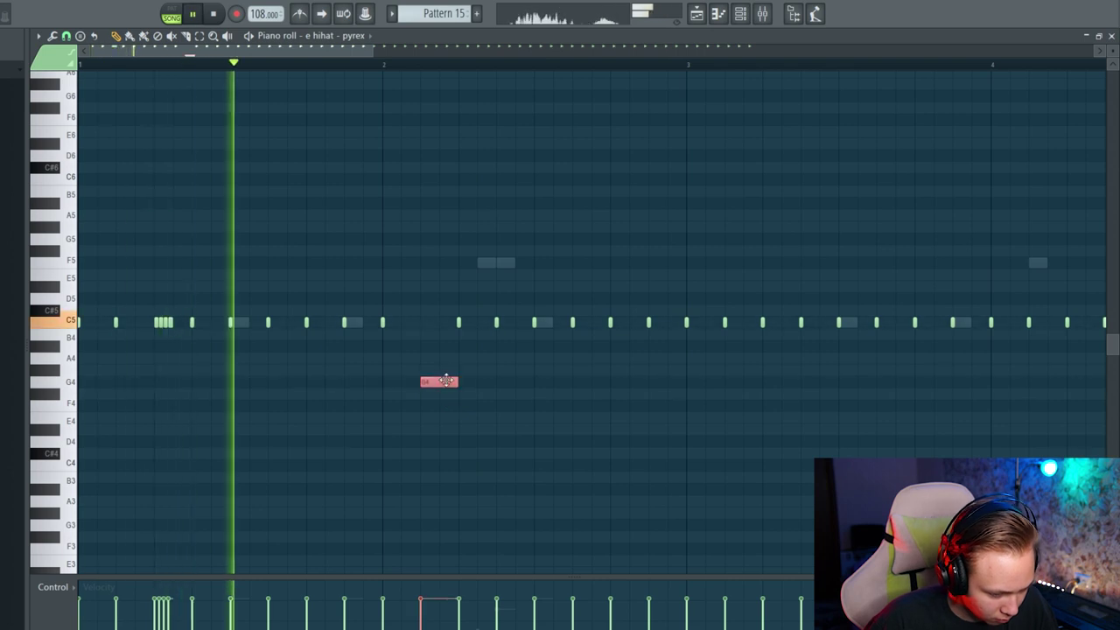
key("alt+u")
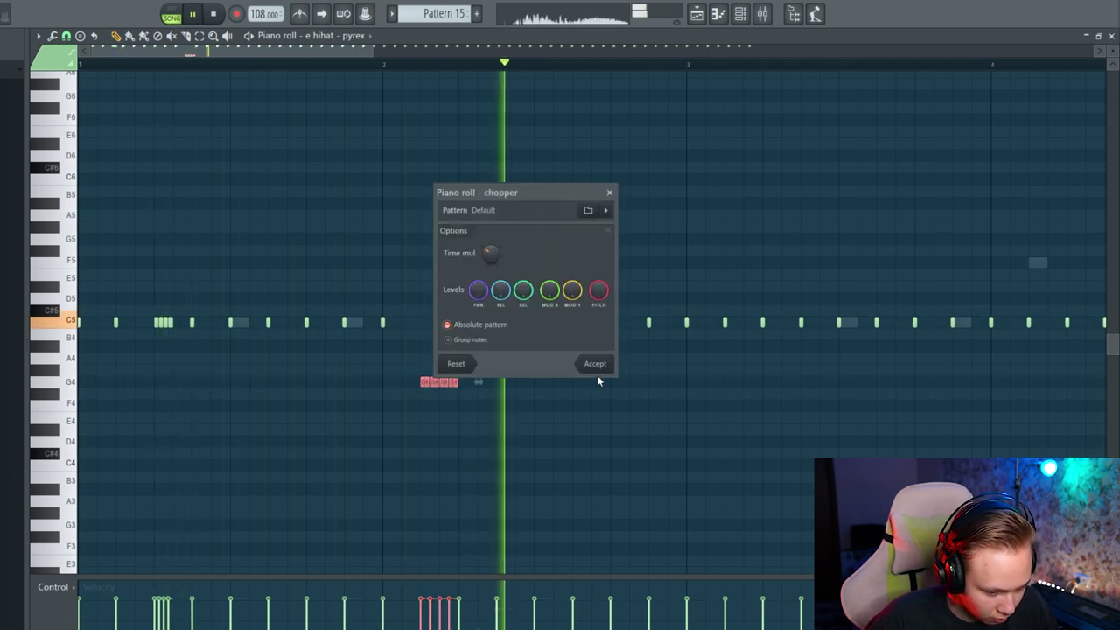
left_click(596, 368)
Step: Remove the hi-hats after beat 3 of bar 2 to leave a gap before bar 3, and listen to the pattern
key("space")
scroll(600, 377, "down", 2)
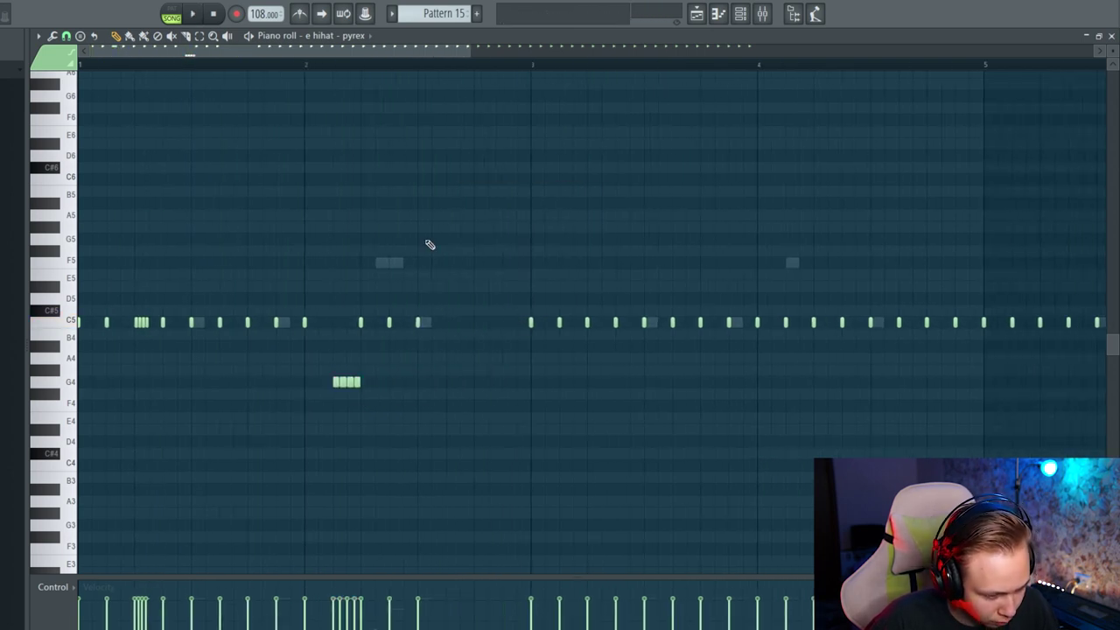
key("space")
scroll(375, 283, "down", 2)
scroll(375, 332, "down", 1)
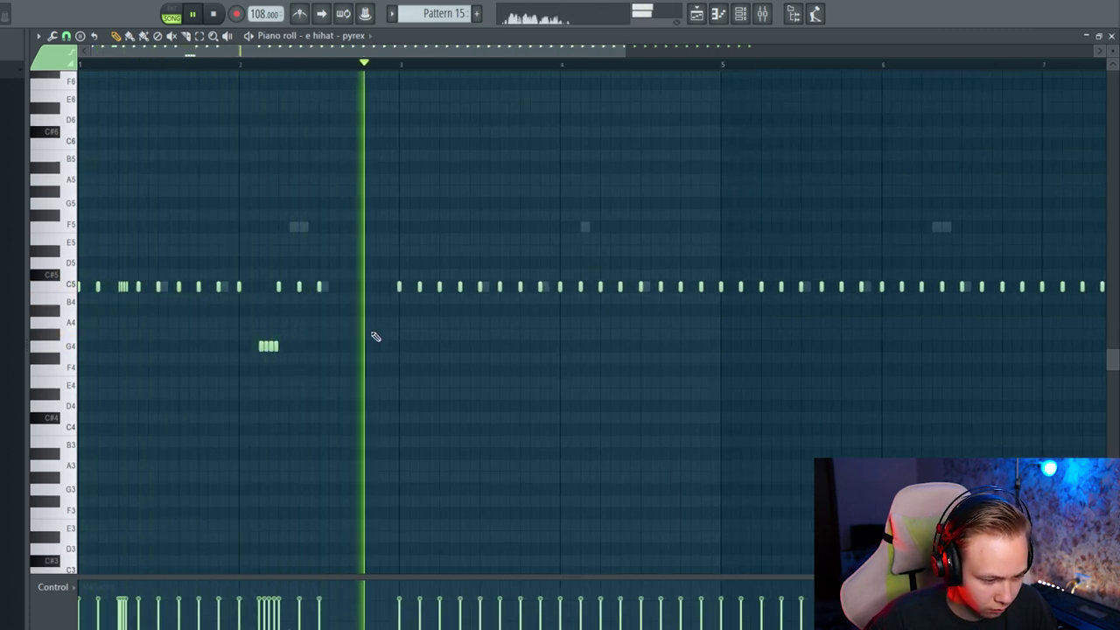
key("space")
Step: Place a C5 note for the e Snare - Rio channel on beat 4 of bar 2 and play it back
key("F6")
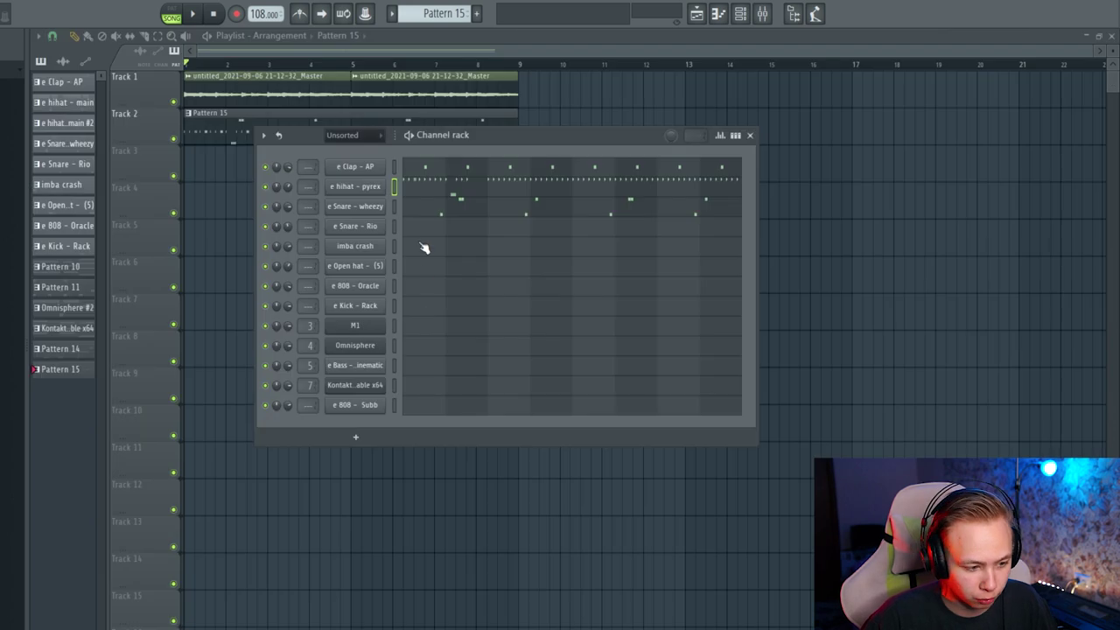
left_click(425, 242)
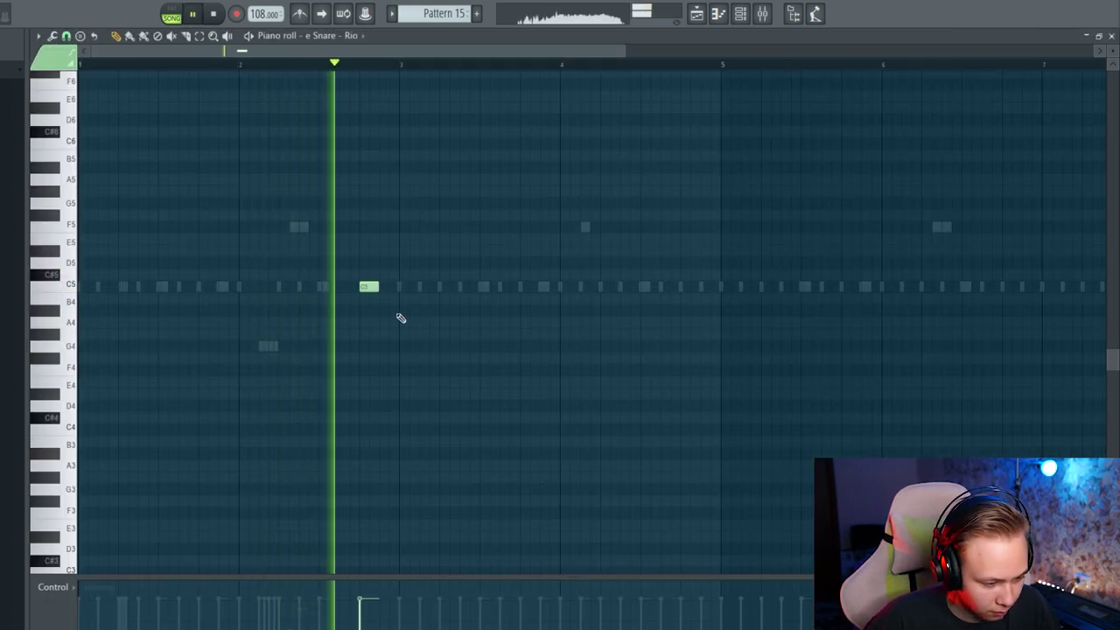
key("space")
Step: Replace the e hihat - pyrex notes after bar 2 with repeated copies of the lengthened two-bar pattern through bar 8
double_click(342, 286)
scroll(321, 259, "down", 2)
left_click_drag(248, 257, 950, 408)
key("Delete")
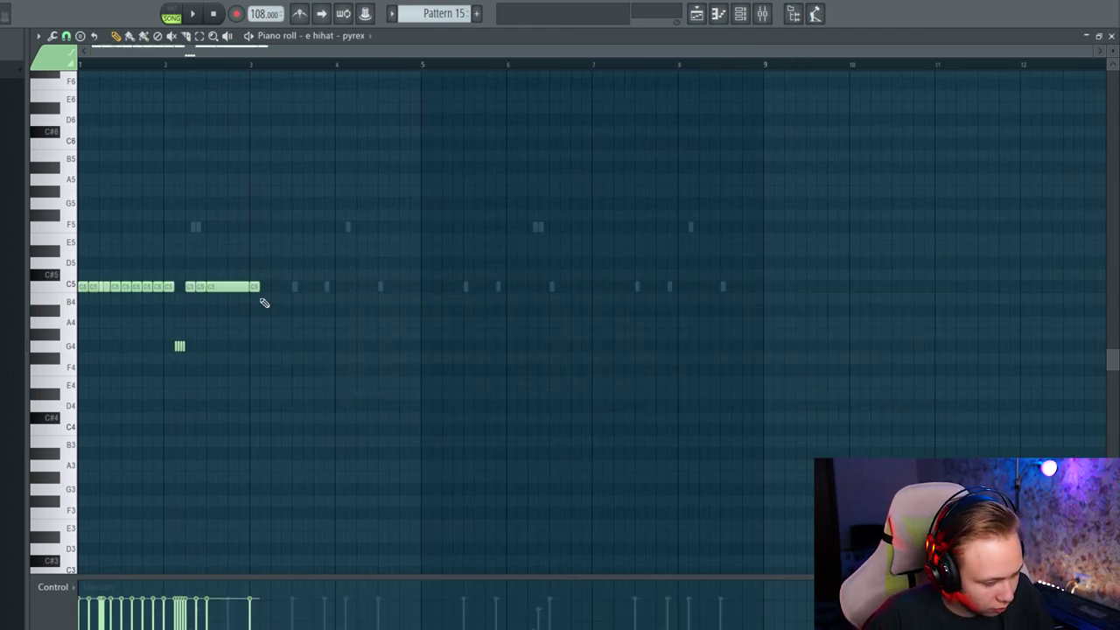
key("ctrl+b")
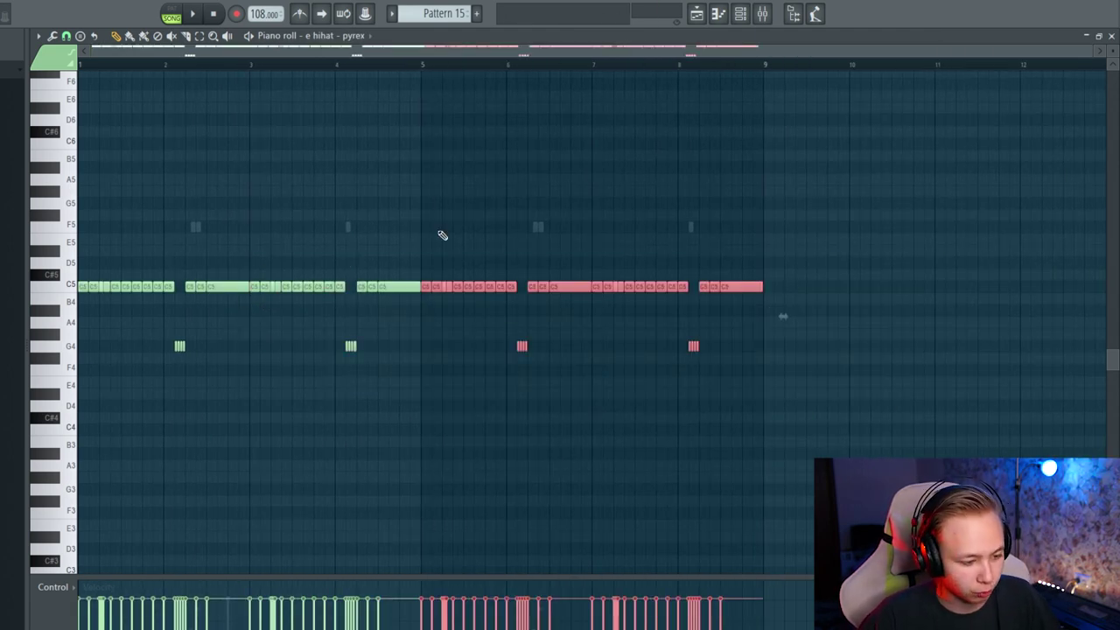
Step: Add three consecutive C5 e Snare - Rio notes with rising velocity from beat 4 of bar 4, and play them back
double_click(422, 286)
scroll(428, 297, "up", 2)
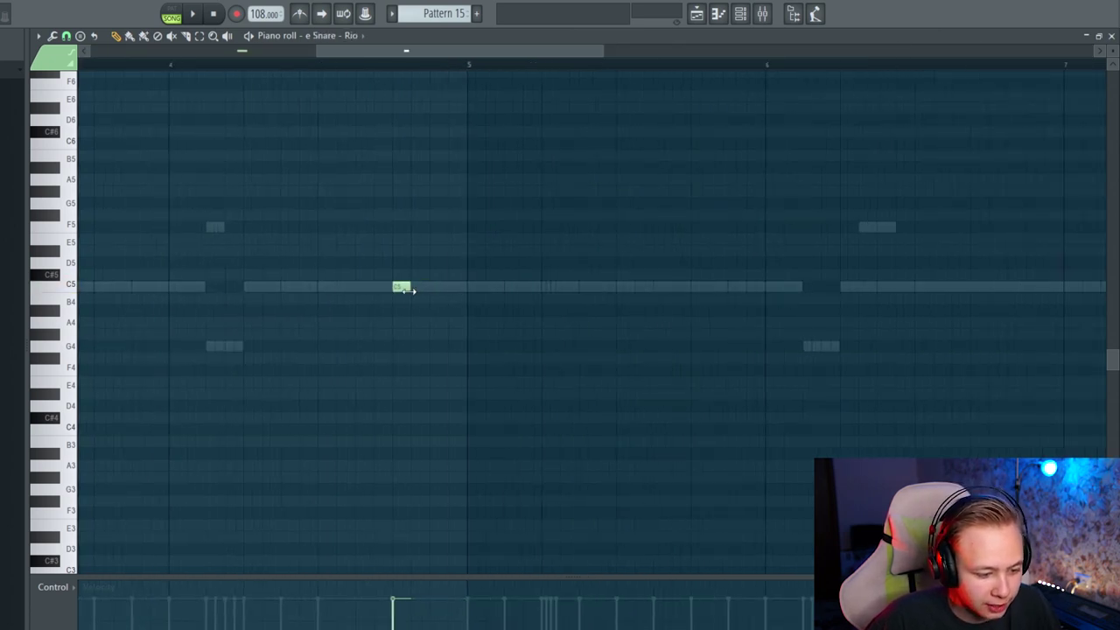
left_click_drag(359, 278, 455, 293)
scroll(462, 290, "down", 3)
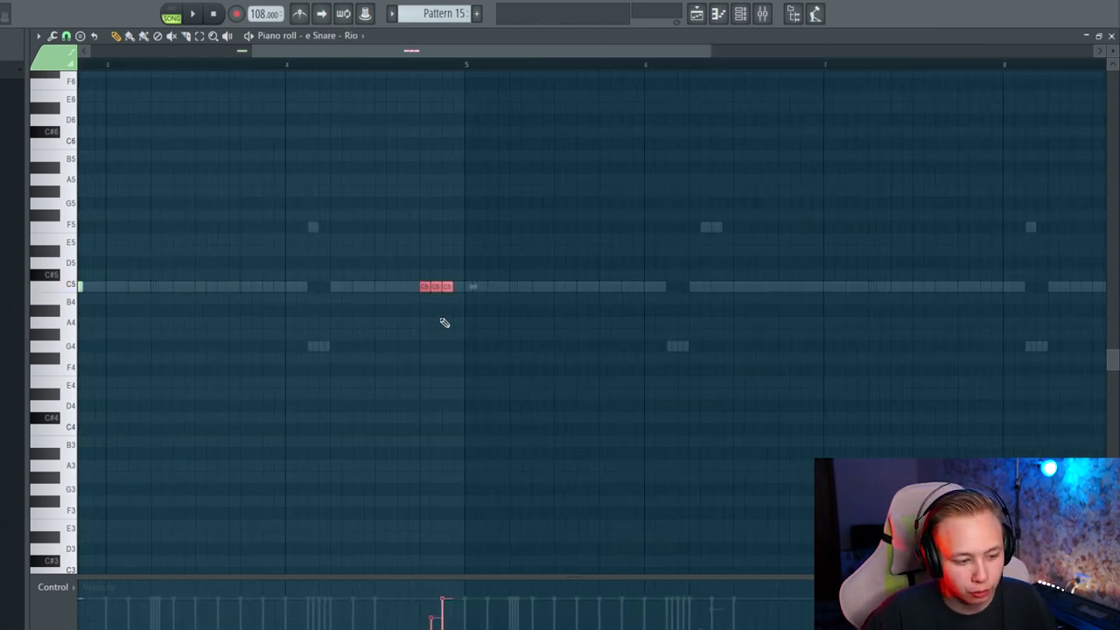
scroll(482, 370, "up", 2)
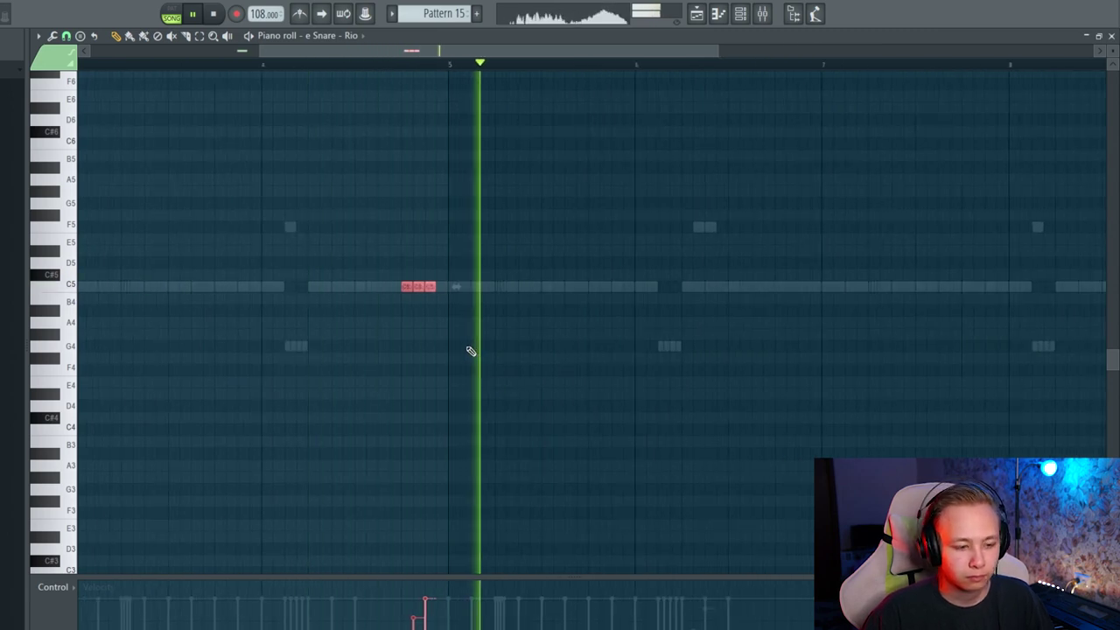
Step: Place C5 imba crash notes at the start of bar 1 and bar 5
double_click(295, 346)
double_click(421, 287)
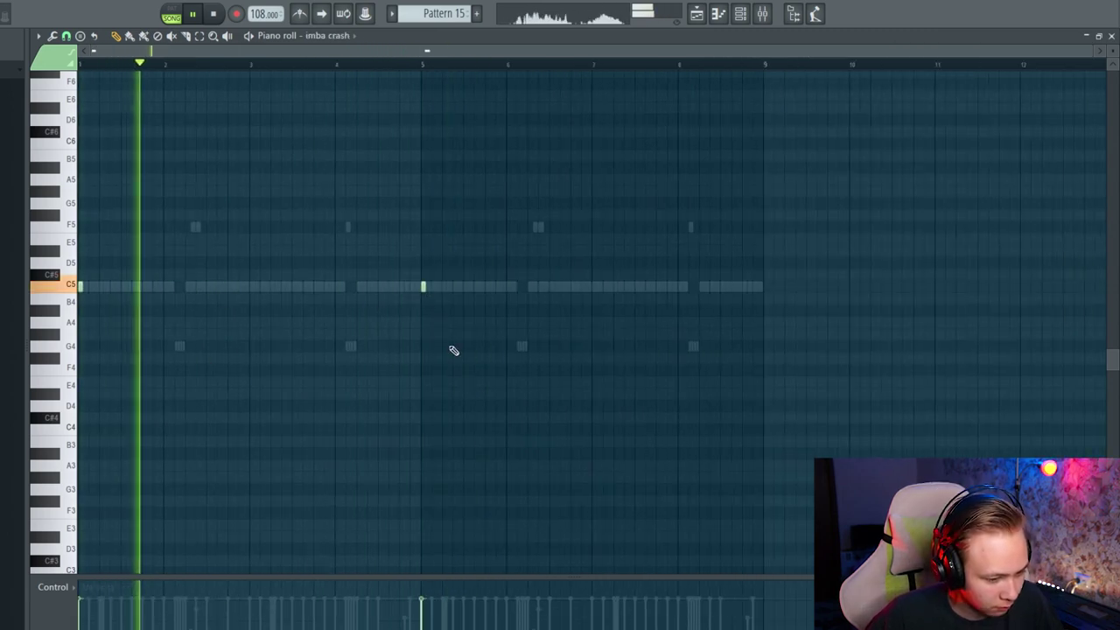
Step: Place one-beat C5 notes for the e Open hat channel on beat 4 of bars 1, 3, 5 and 7
left_click(145, 287)
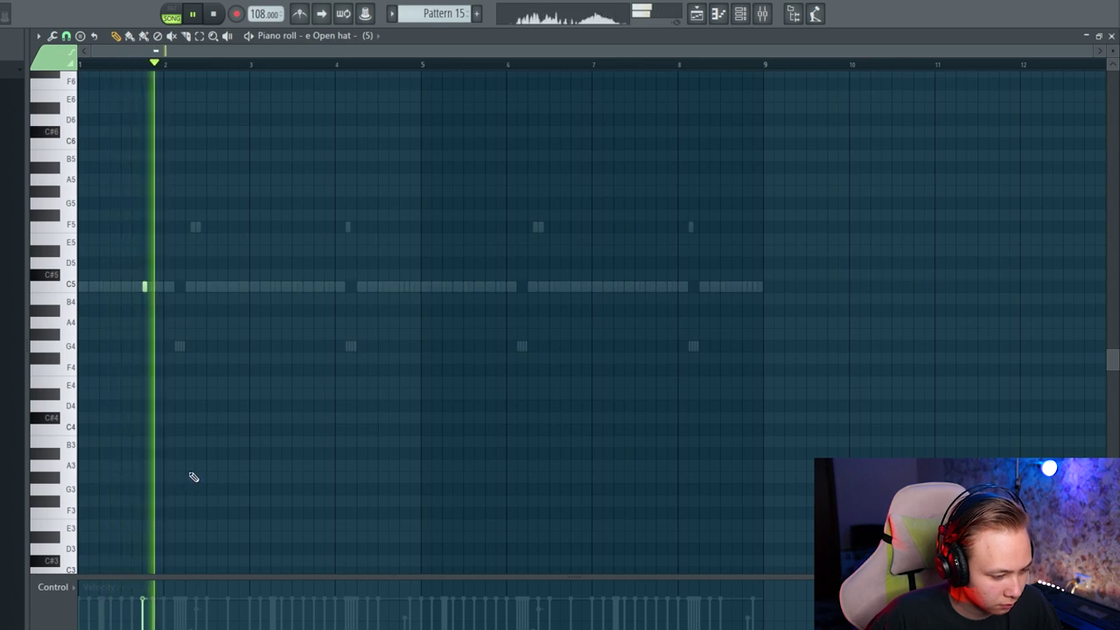
left_click_drag(148, 289, 326, 297)
key("ctrl+b")
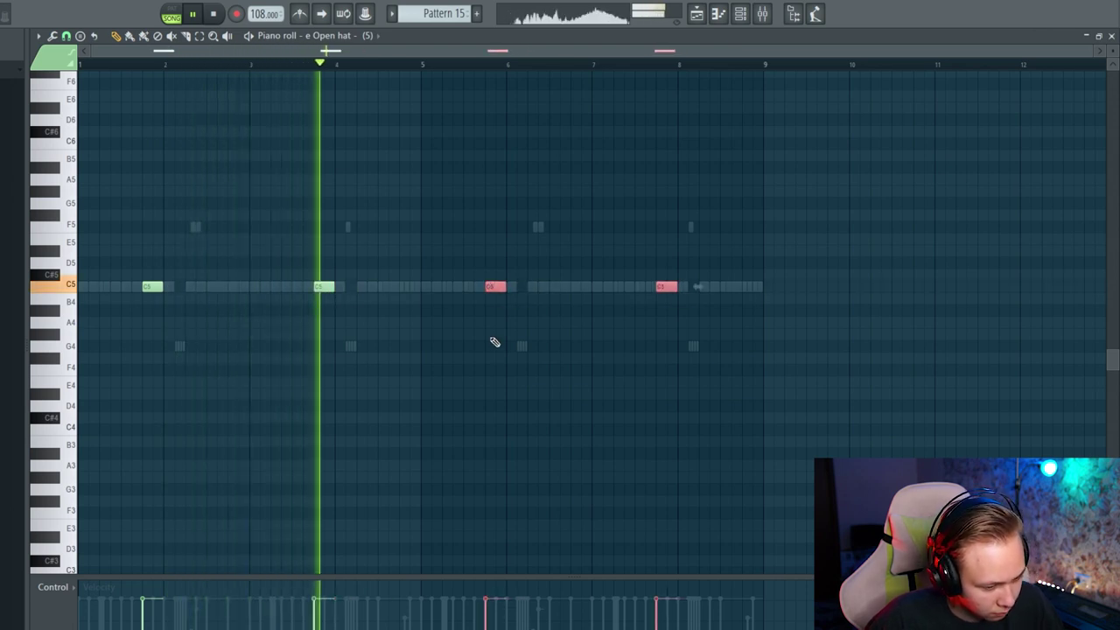
Step: Review the programmed channels in the Channel rack and the melody sample's settings, leaving the playlist in view
key("F7")
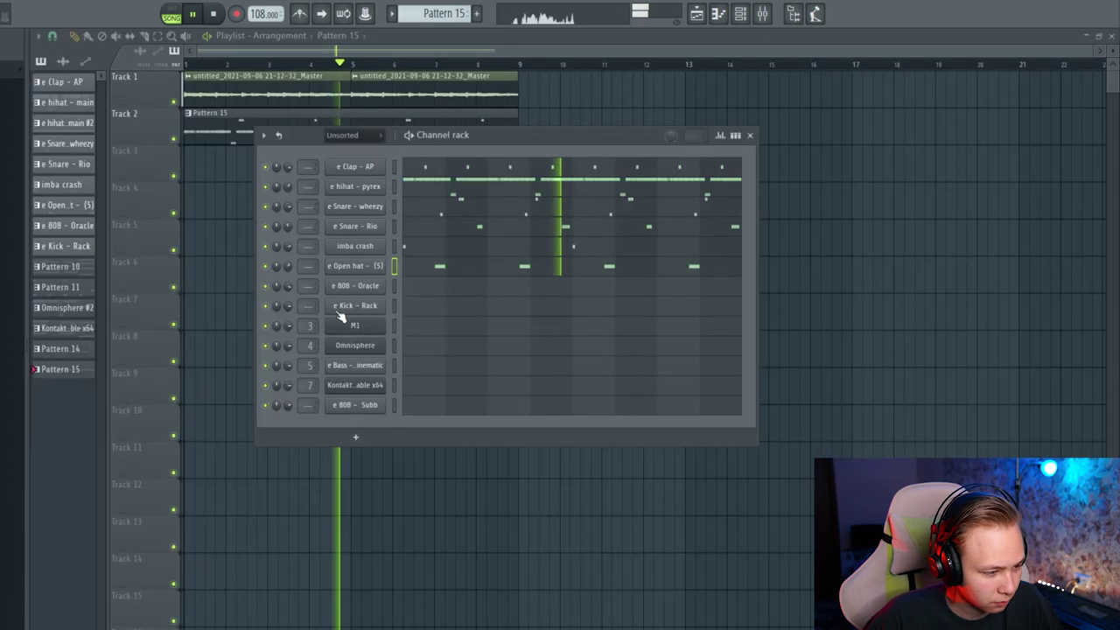
key("F7")
scroll(86, 196, "up", 2)
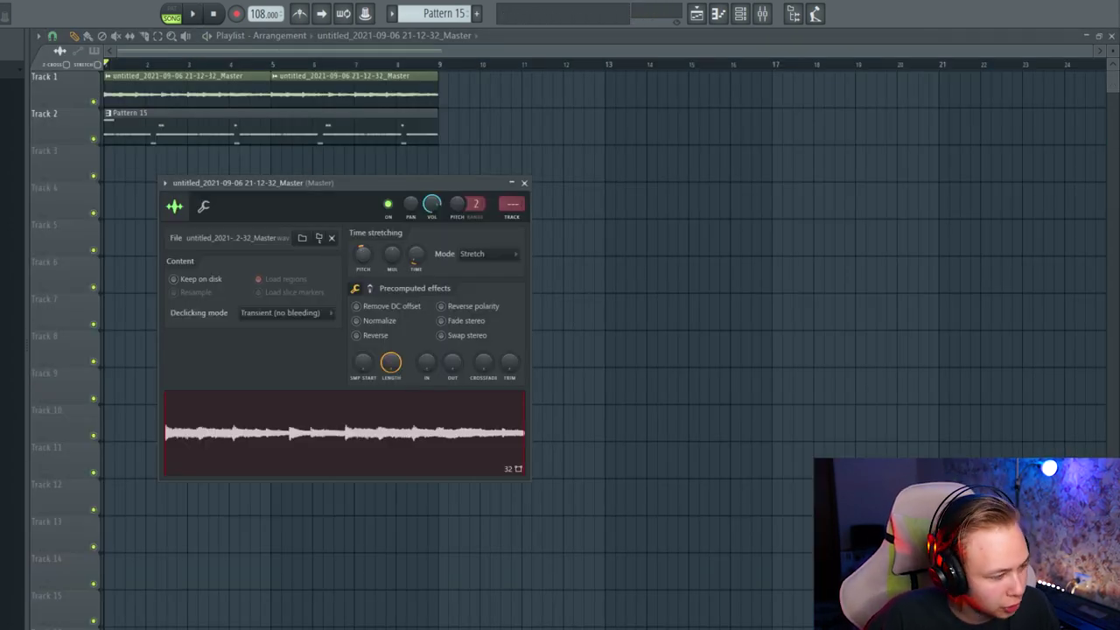
left_click(524, 183)
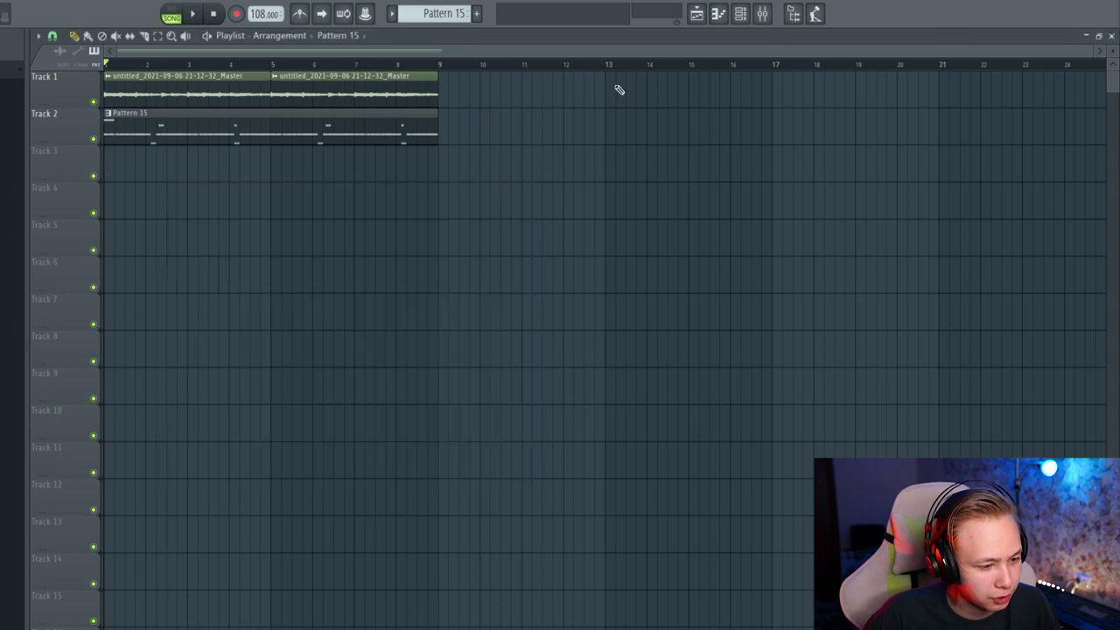
Step: Place one-step G#5 notes for the e 808 - Oracle channel on beat 1 and the offbeat after beat 2 of bar 1
left_click(747, 18)
left_click(402, 285)
key("space")
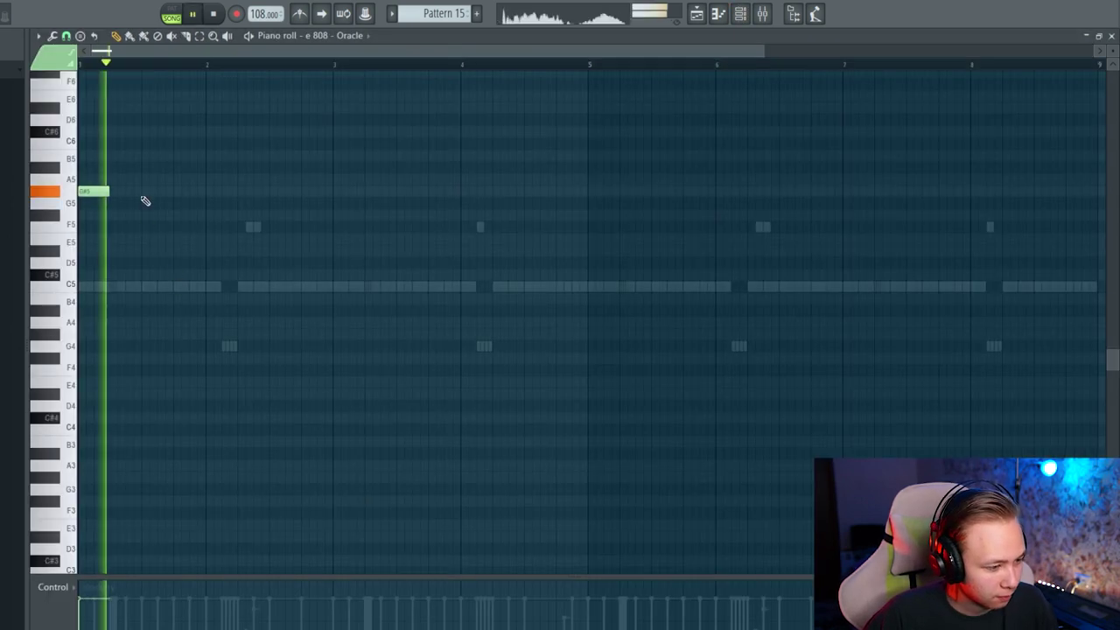
left_click(123, 192)
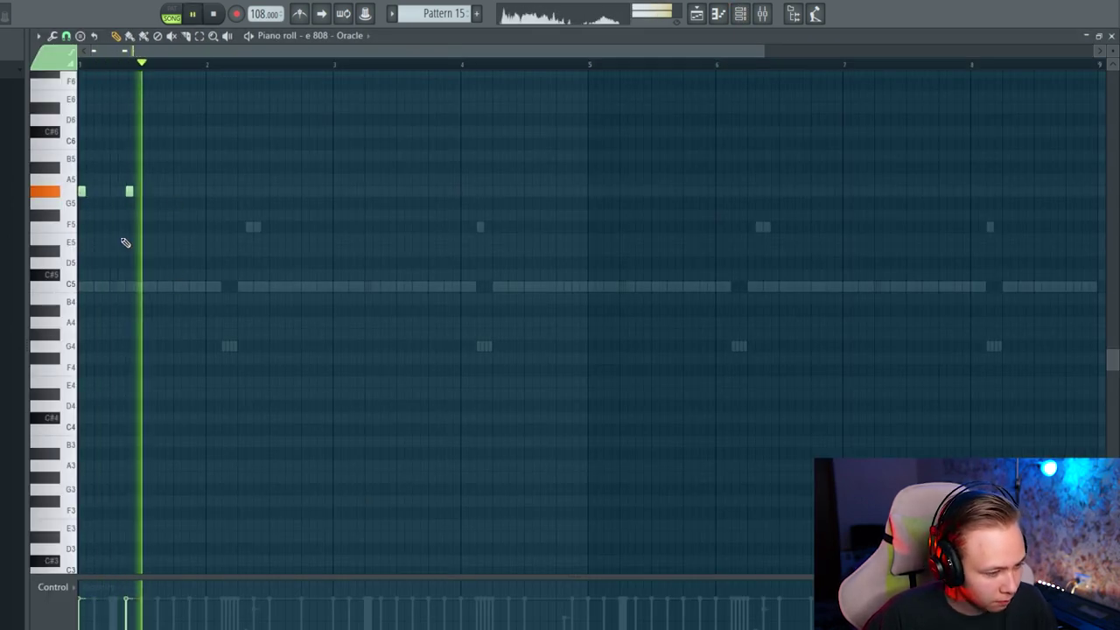
Step: Add G#5 808 notes on beats 2 and 3 of bar 2, each shortened to one step
scroll(295, 239, "up", 2)
left_click(345, 229)
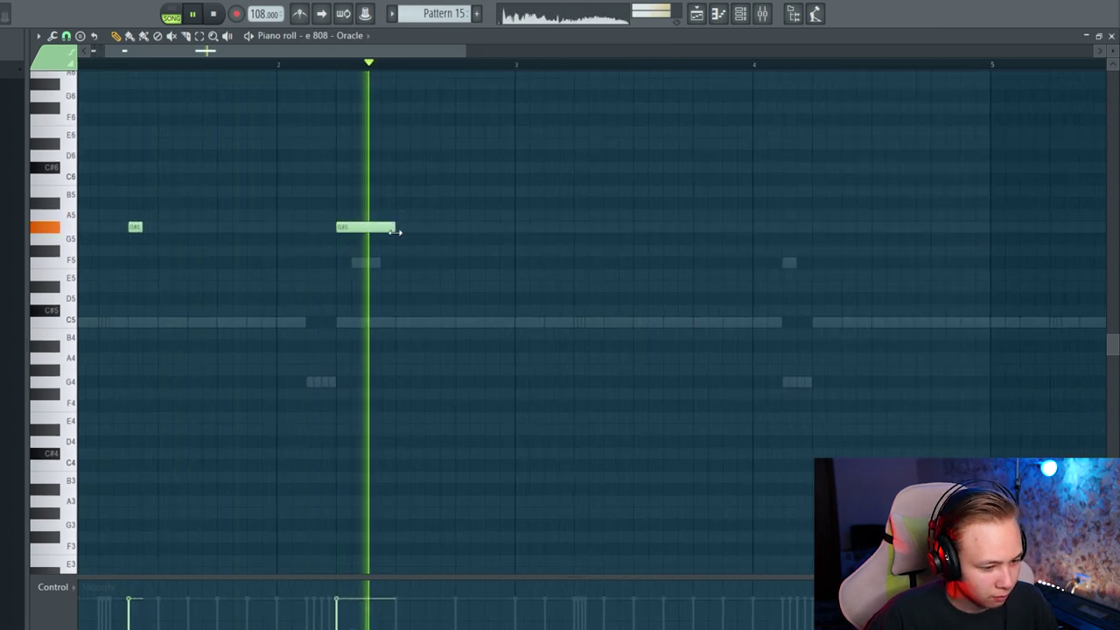
left_click_drag(398, 229, 365, 230)
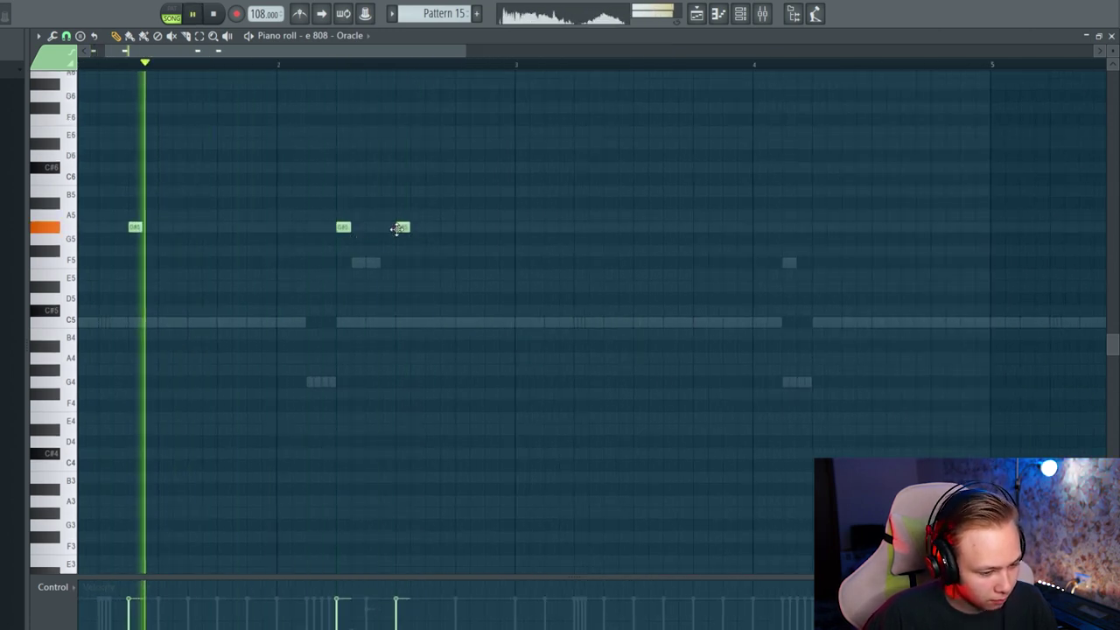
left_click_drag(412, 229, 395, 238)
scroll(437, 271, "up", 2)
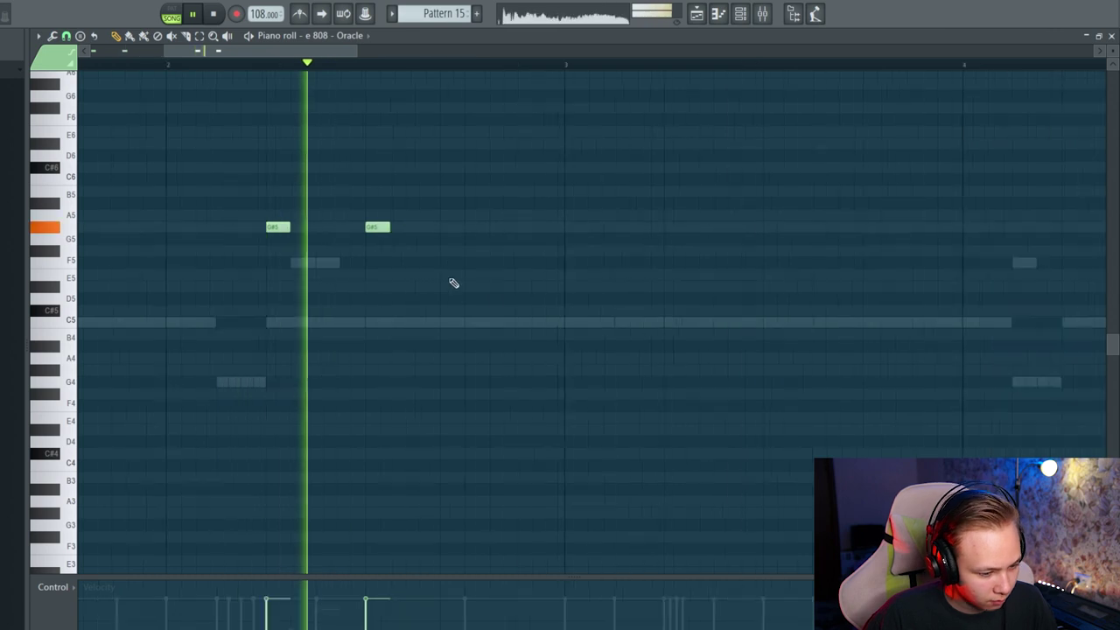
Step: Add a C#5 808 note in bar 2 and settle it on beat 3, replacing the G#5 note there
key("space")
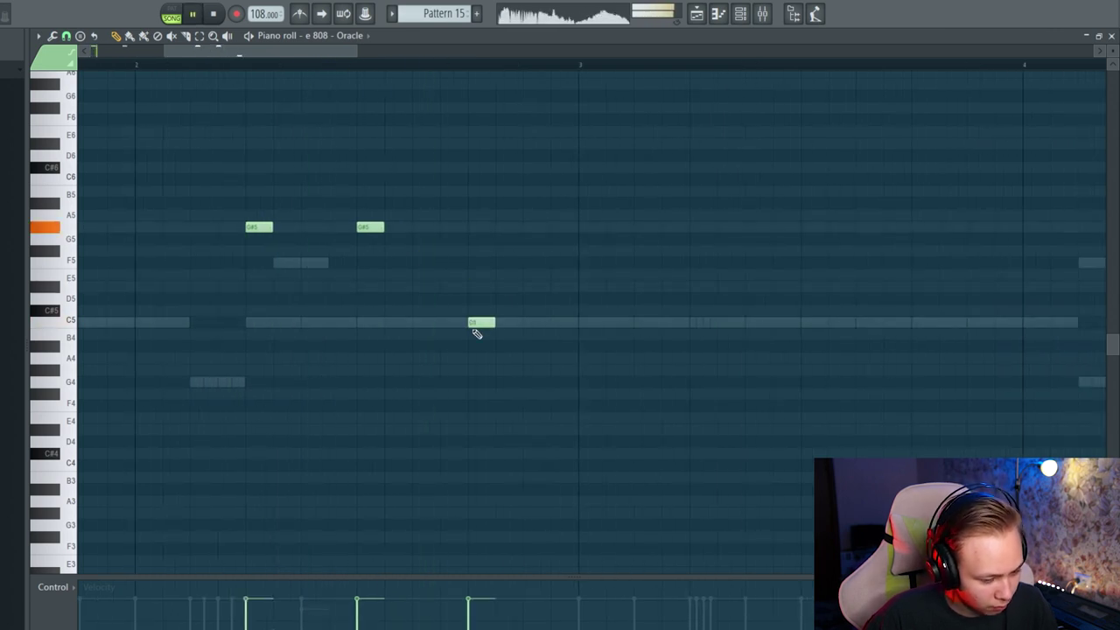
scroll(475, 333, "down", 2)
left_click_drag(482, 323, 482, 310)
key("space")
scroll(470, 323, "down", 2)
scroll(471, 322, "up", 3)
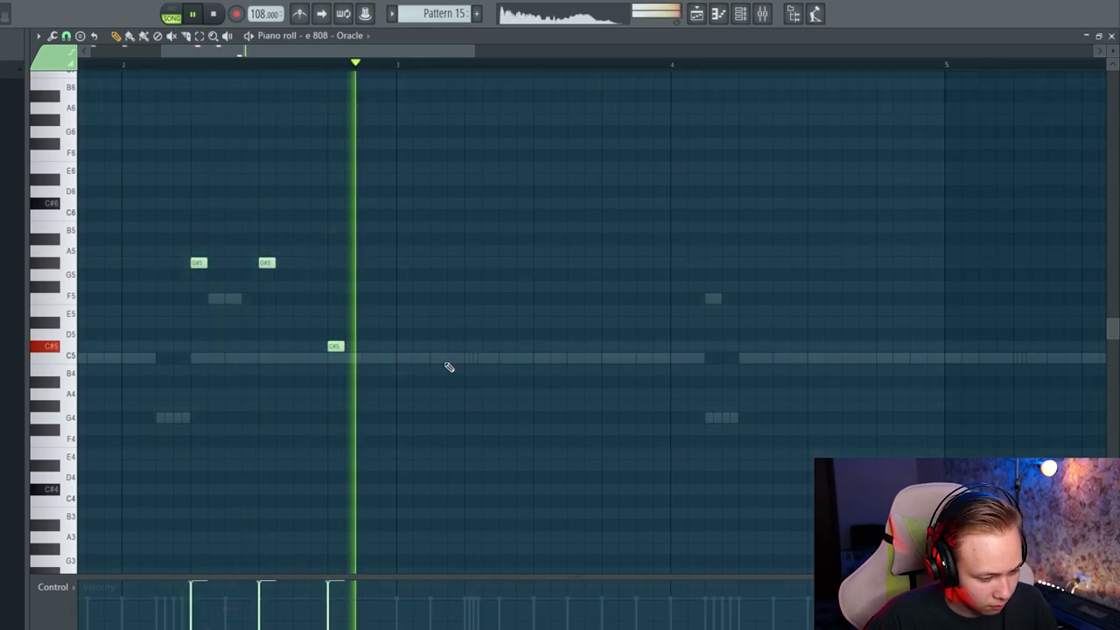
scroll(207, 348, "down", 3)
scroll(239, 300, "up", 3)
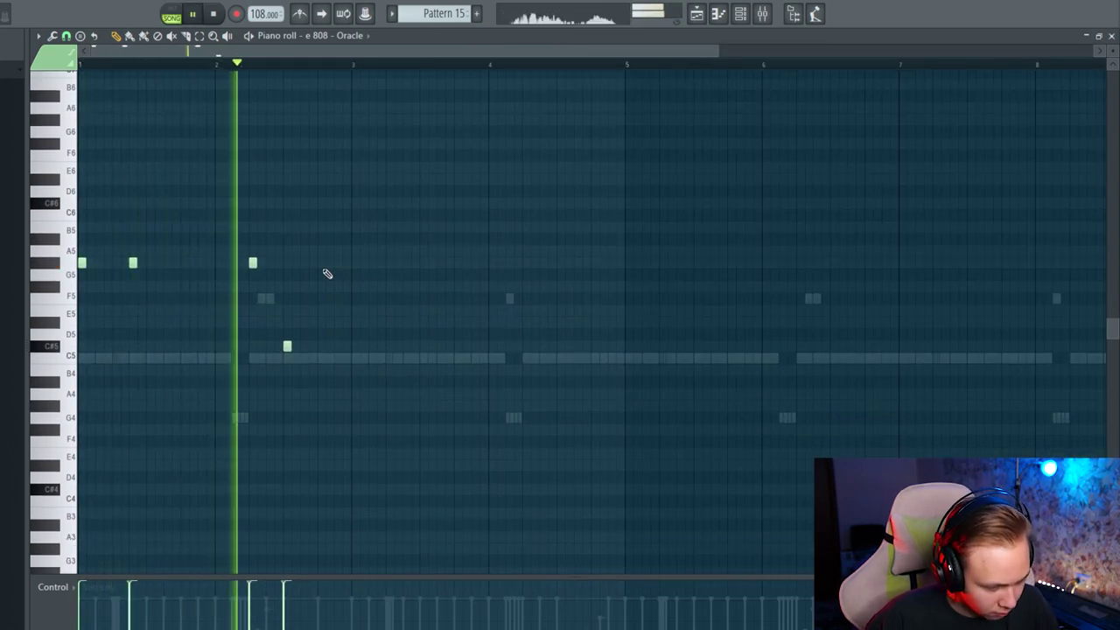
Step: Place G#5 808 notes on beat 1 and after beat 2 of bar 3, and C#5 notes on beats 2 and 4 of bar 4
left_click(355, 264)
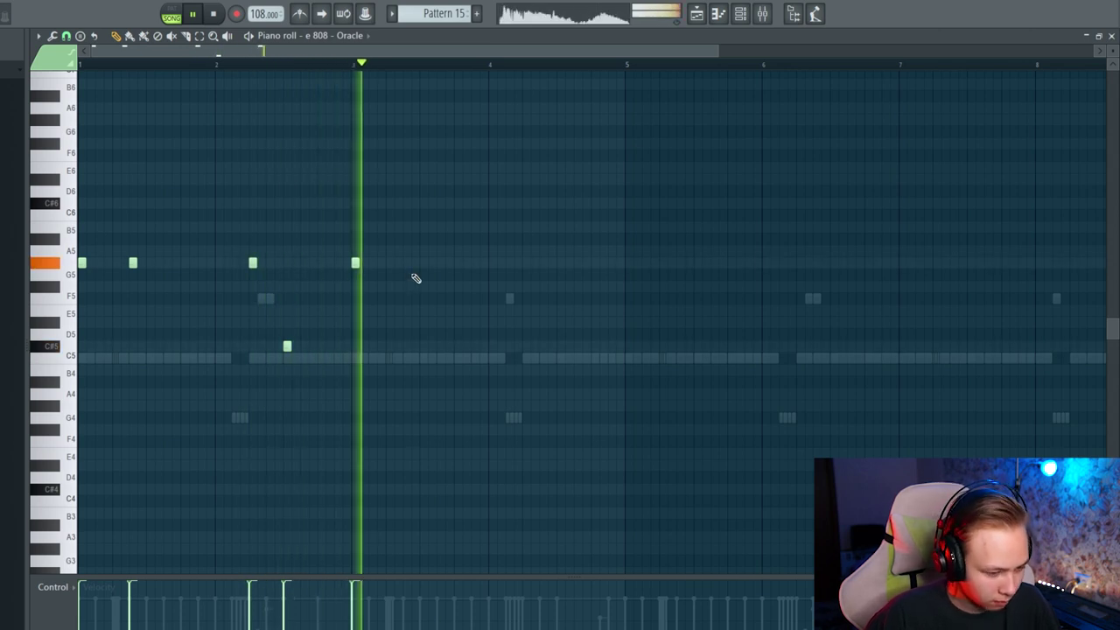
left_click(408, 264)
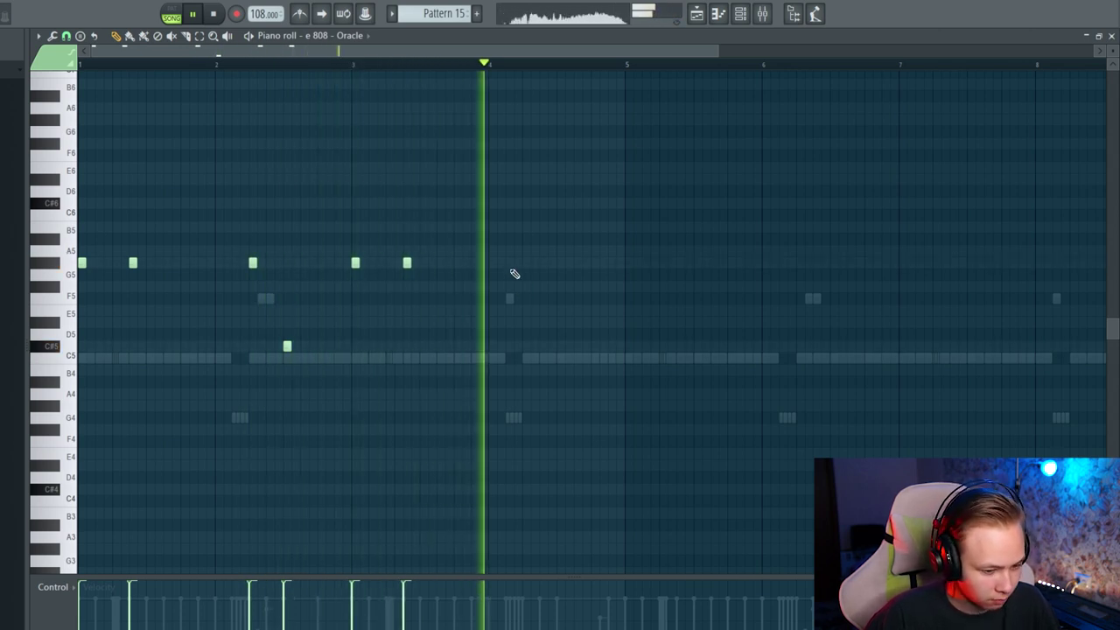
left_click(522, 346)
key("space")
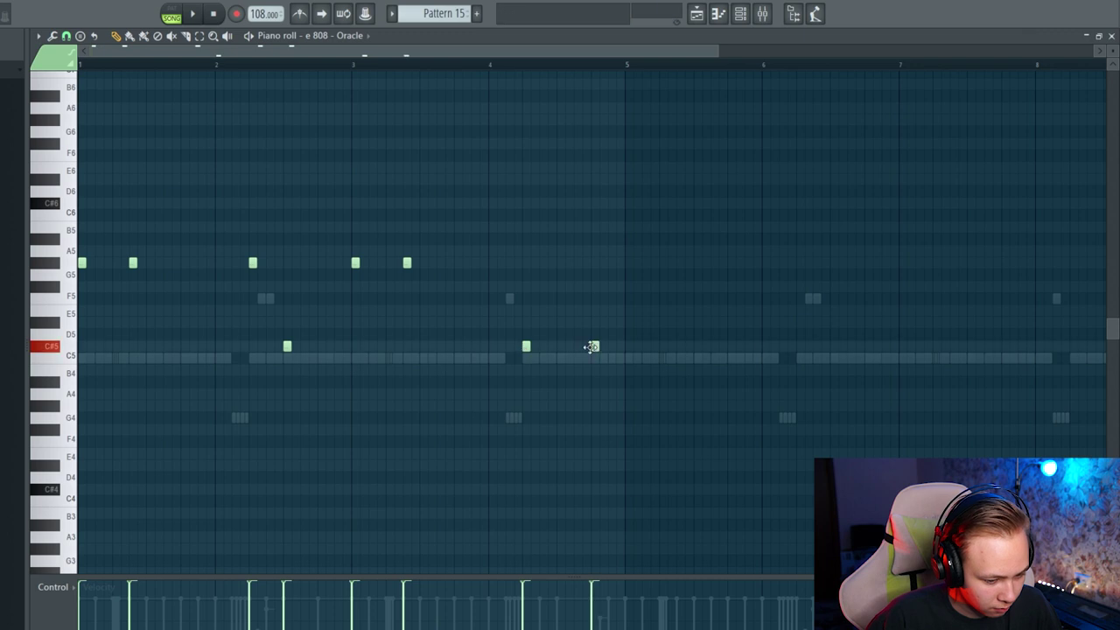
Step: Add two consecutive G#5 808 notes with rising velocity just before beat 2 of bar 4, and play them back
scroll(552, 315, "up", 2, "ctrl")
scroll(552, 315, "up", 1)
scroll(593, 342, "down", 1)
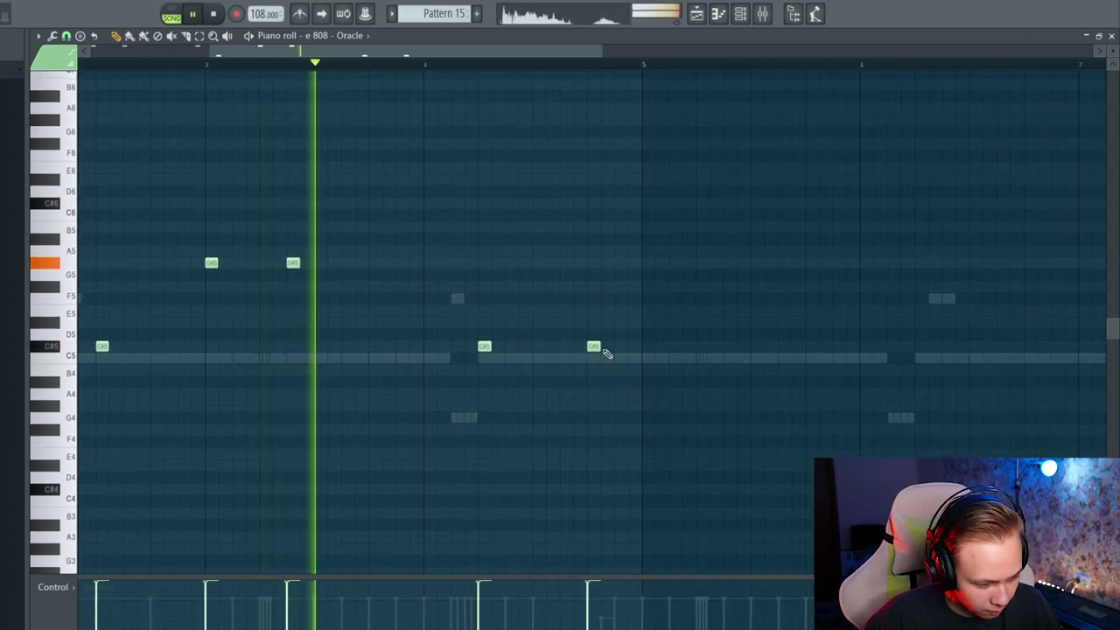
scroll(600, 354, "up", 1, "ctrl")
scroll(487, 343, "down", 1, "ctrl")
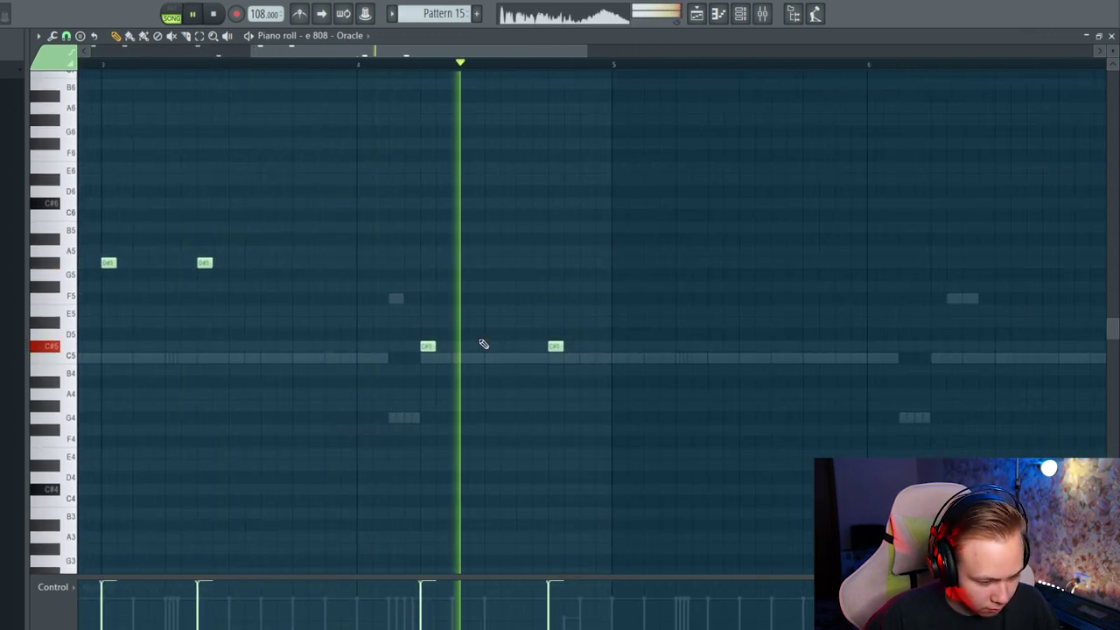
key("space")
scroll(470, 338, "down", 1, "ctrl")
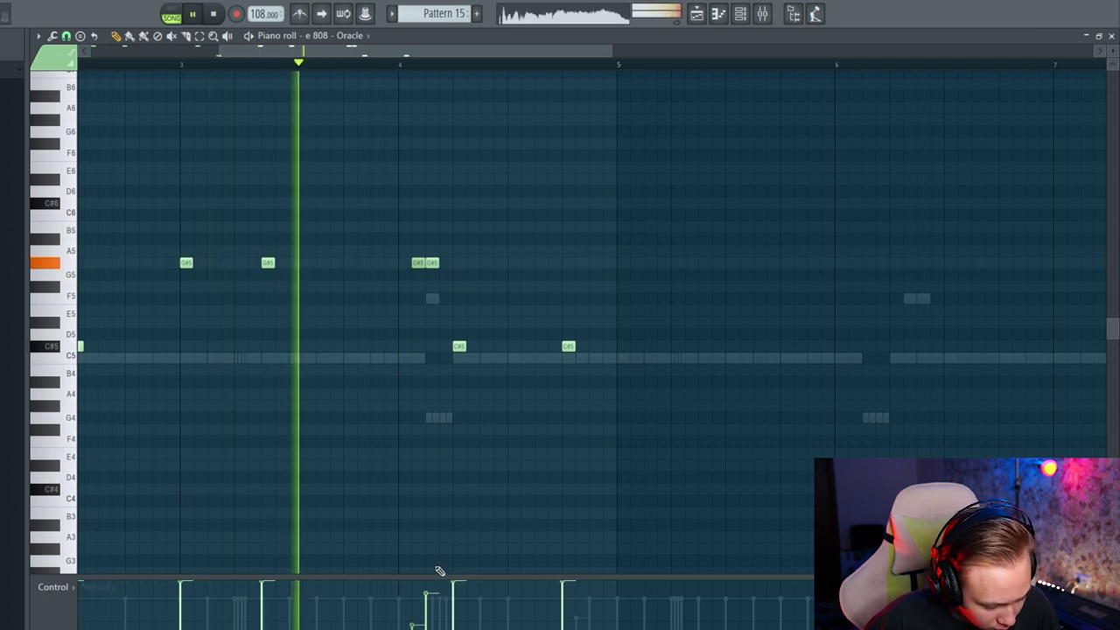
scroll(482, 380, "up", 3, "ctrl")
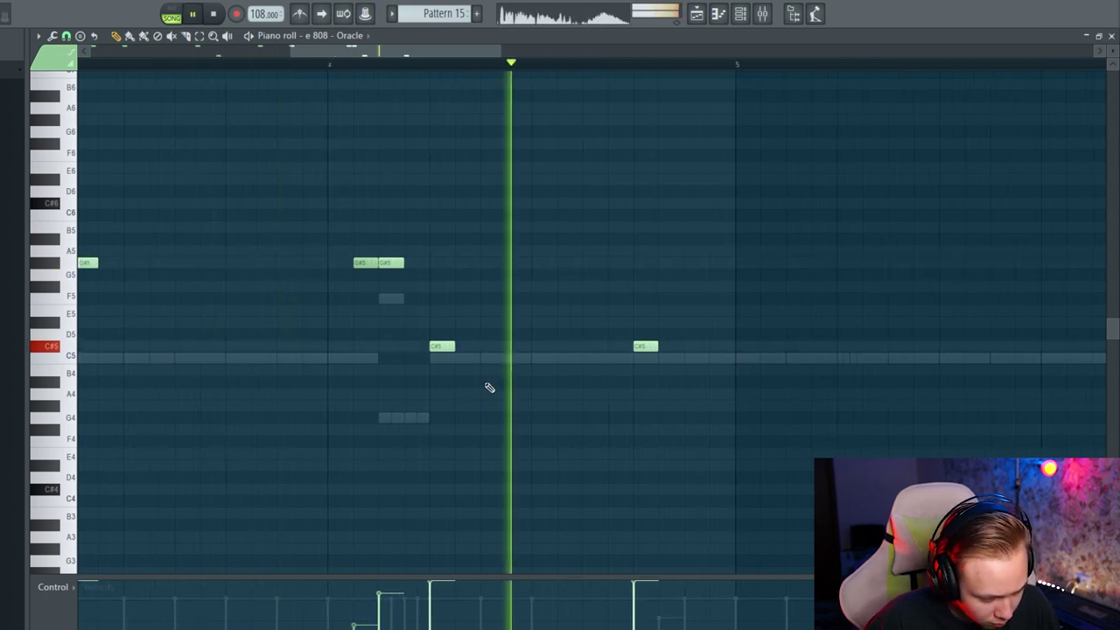
scroll(482, 393, "down", 3, "ctrl")
Step: Duplicate the four-bar 808 pattern into bars 5 to 8
key("space")
scroll(480, 350, "down", 3, "ctrl")
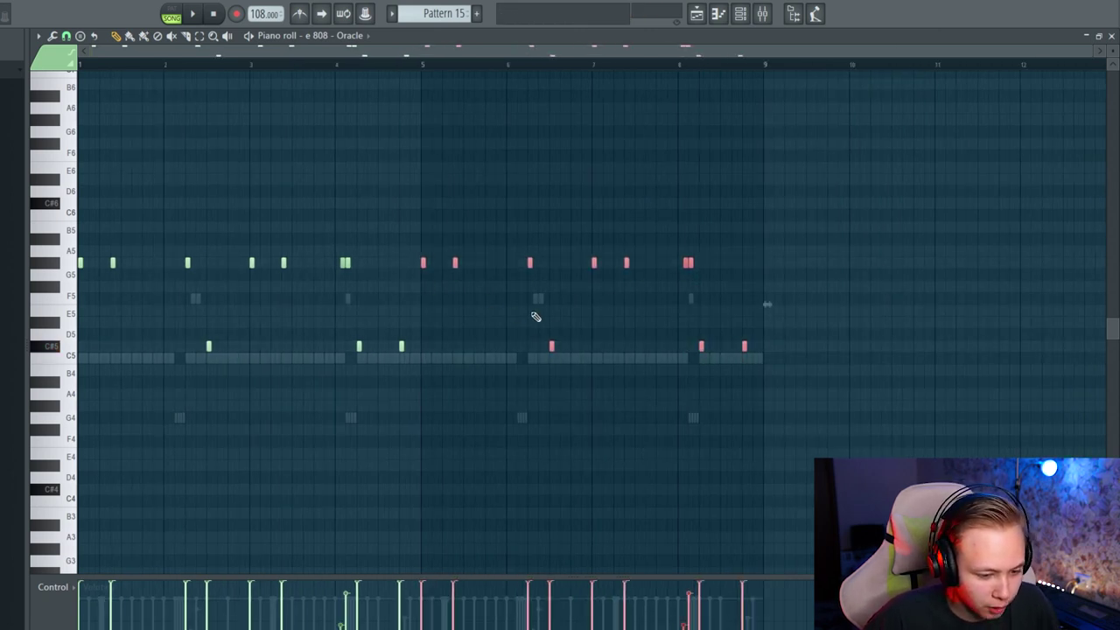
scroll(565, 312, "up", 2, "ctrl")
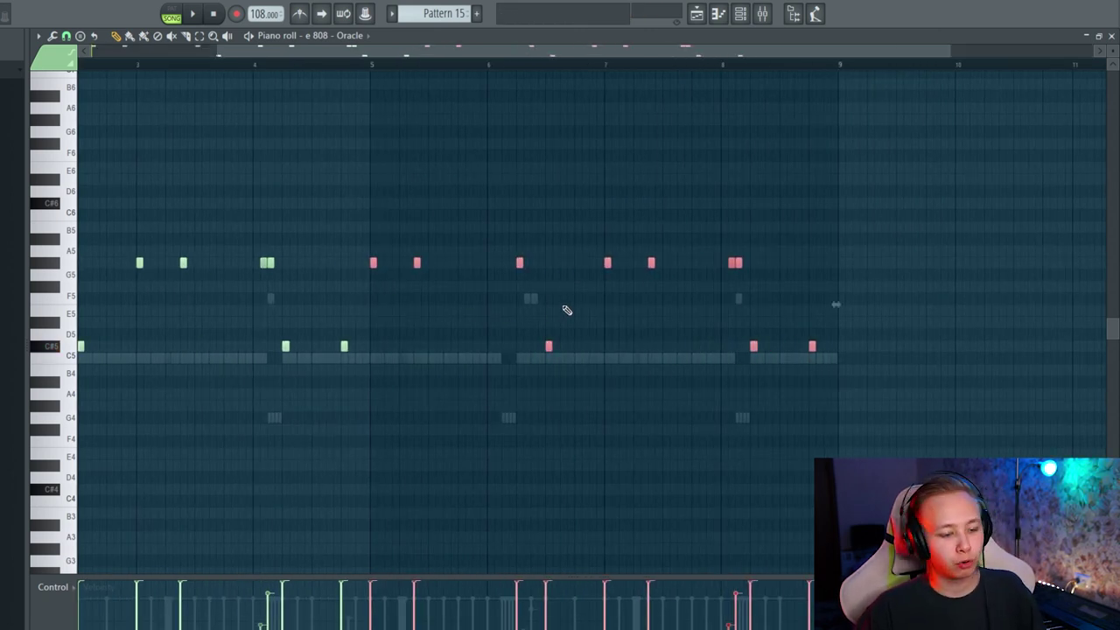
scroll(263, 280, "up", 2, "ctrl")
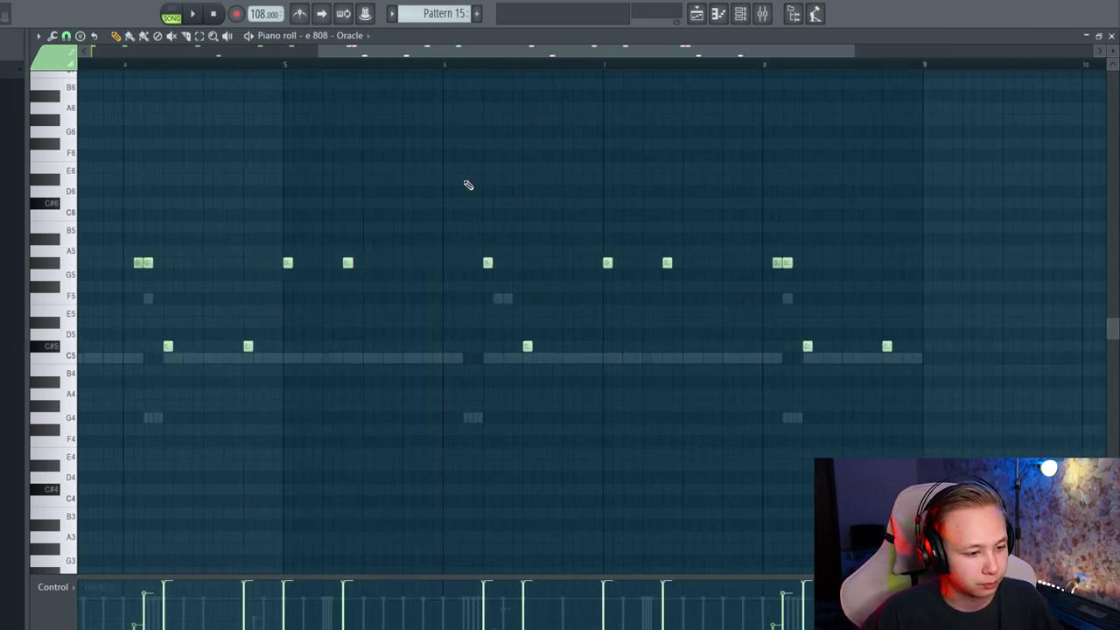
Step: Add three consecutive 808 notes, A6, G#6 and D#6, with rising velocity from the start of bar 6
key("space")
scroll(524, 228, "up", 1)
scroll(569, 289, "up", 2, "ctrl")
left_click(509, 143)
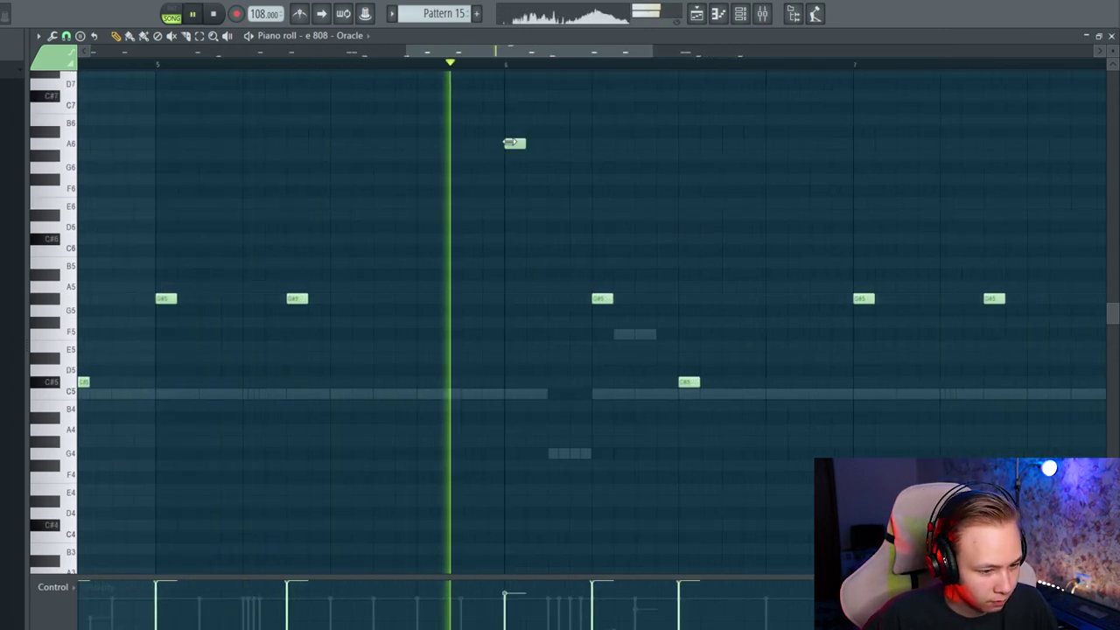
key("space")
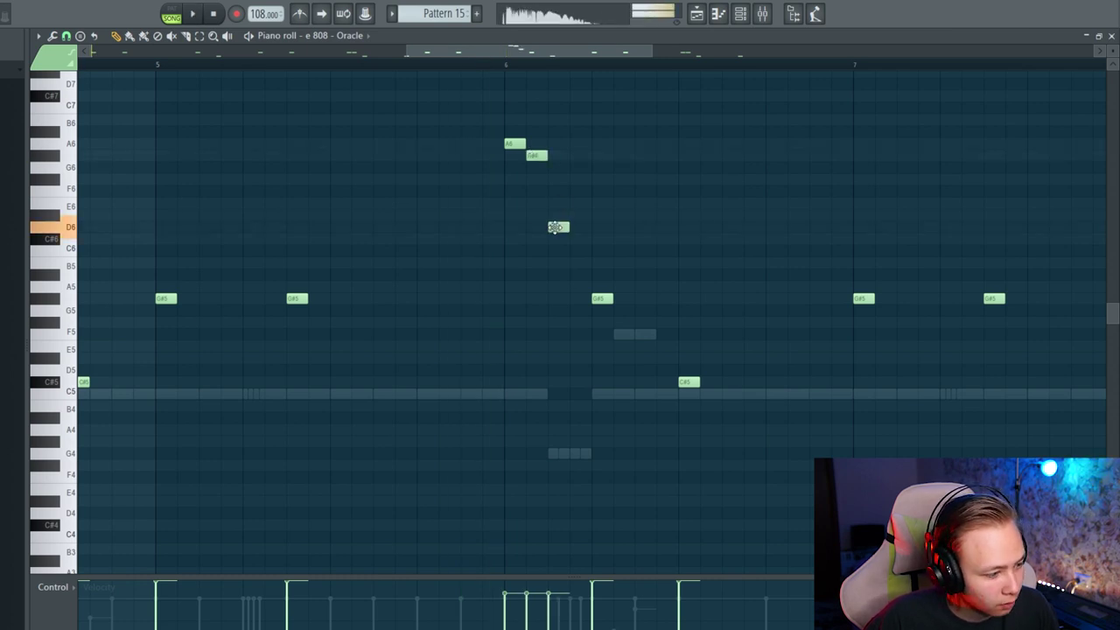
left_click_drag(557, 218, 501, 132)
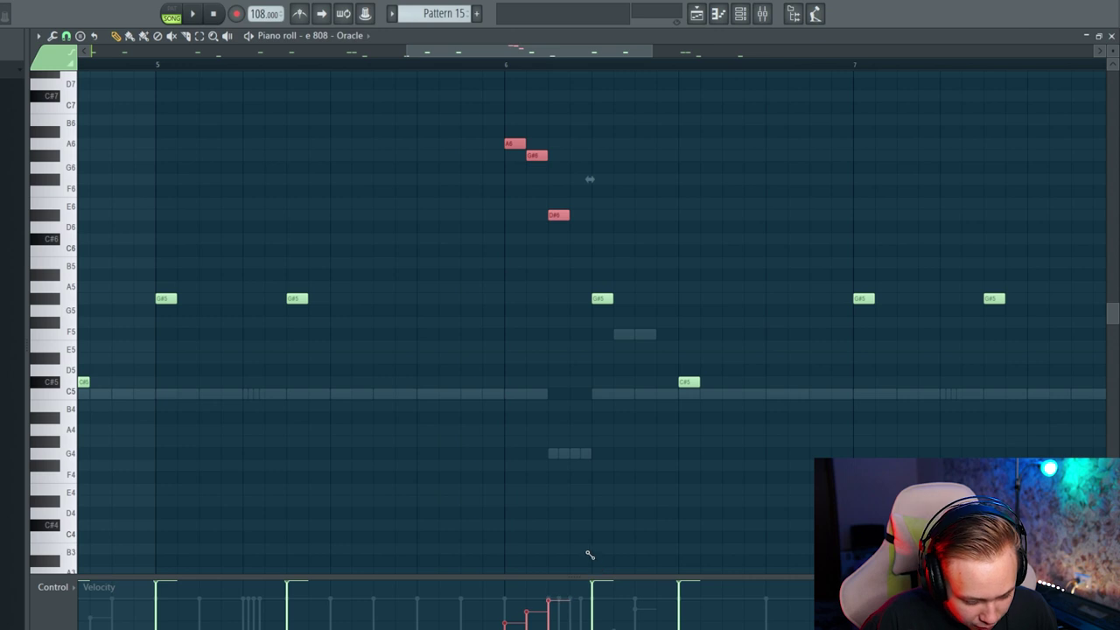
scroll(496, 377, "down", 2)
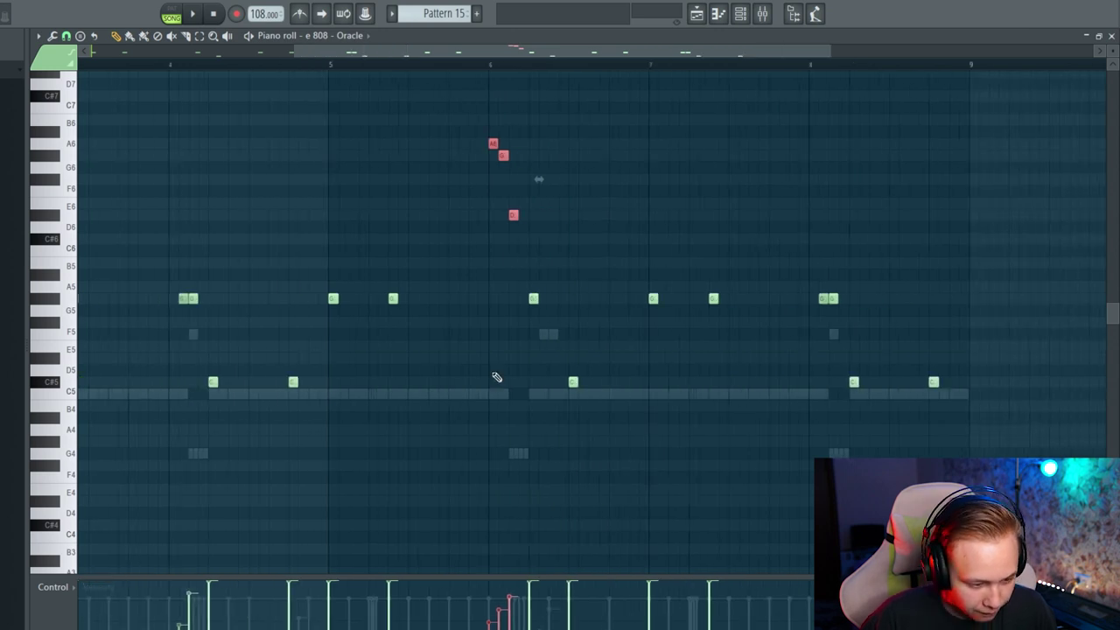
Step: Move the C#5 808 note in bar 6 to beat 4, add a G#5 note on beat 3, and play it back
scroll(510, 345, "up", 2)
left_click(523, 350)
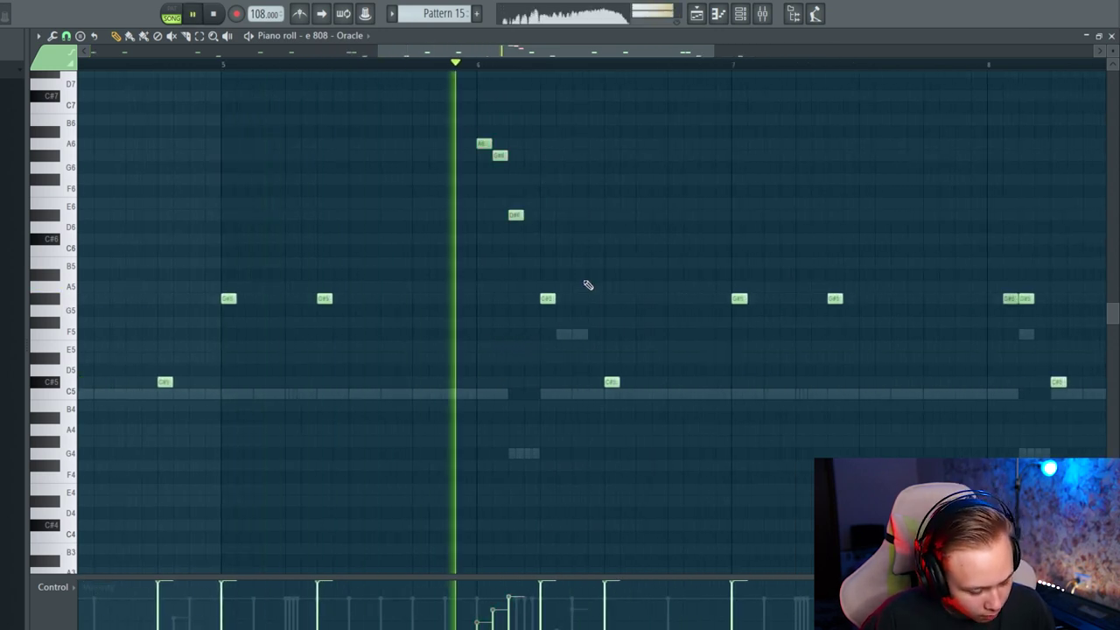
key("space")
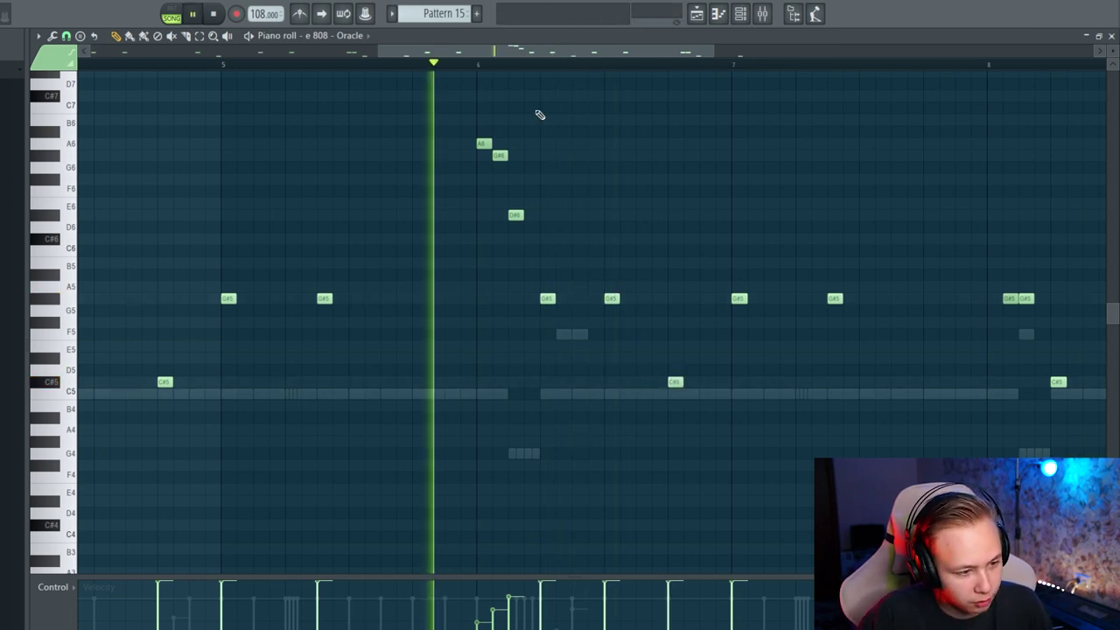
scroll(569, 306, "up", 3)
scroll(519, 303, "down", 3)
scroll(578, 356, "up", 2)
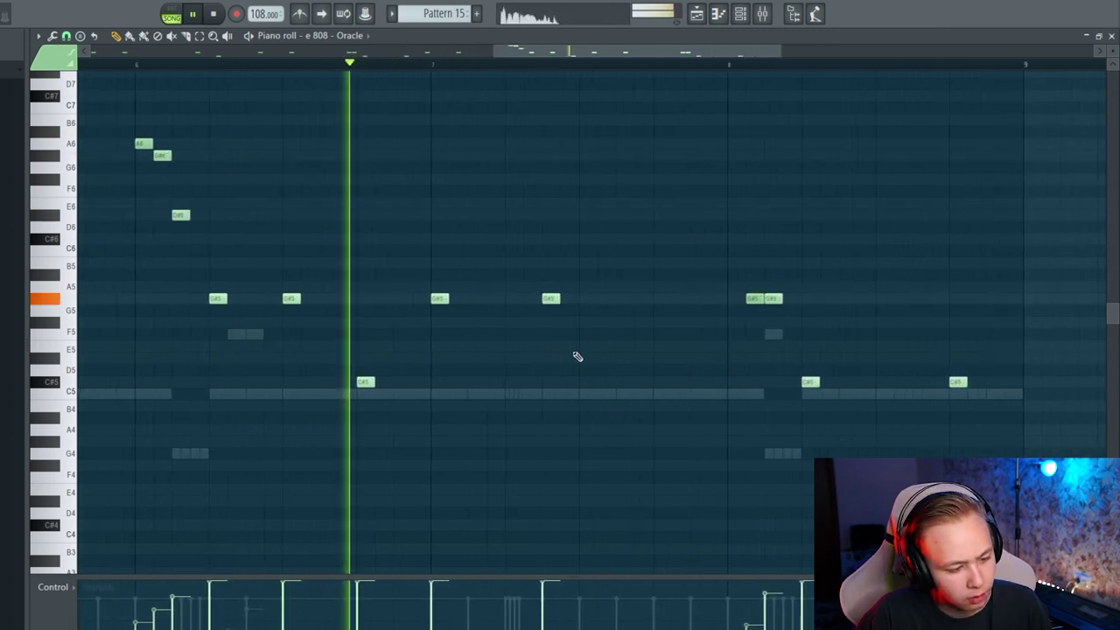
Step: Raise the C#5 808 note on beat 2 of bar 8 to C#6, add another C#6 on beat 3, and play the bassline back
scroll(647, 359, "up", 3)
scroll(612, 370, "down", 3)
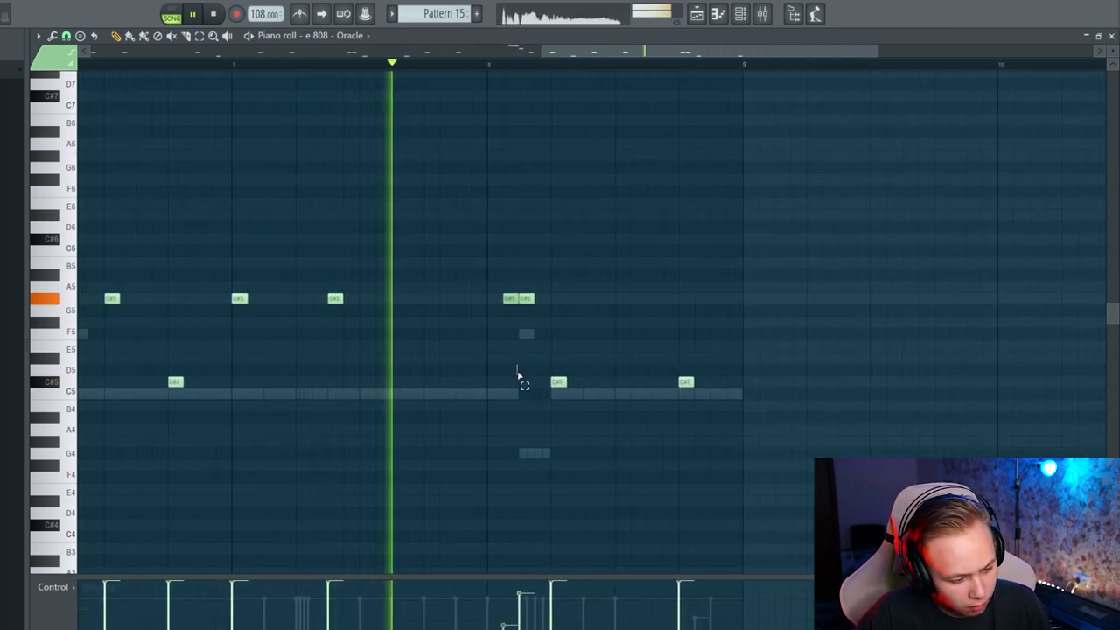
left_click_drag(518, 376, 752, 411)
key("ctrl+Up")
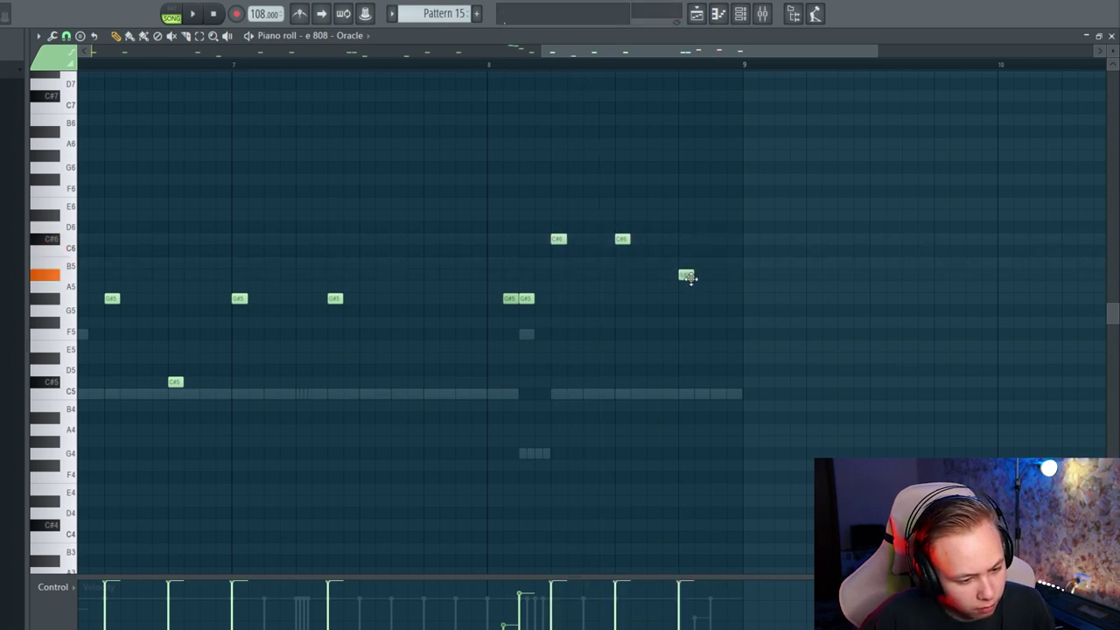
key("space")
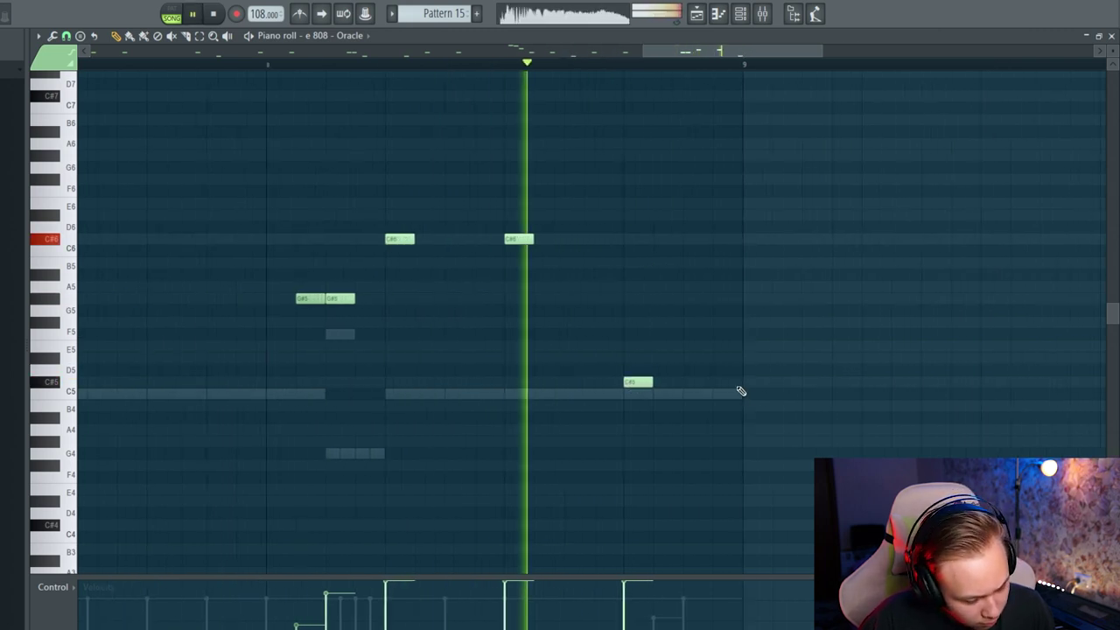
scroll(802, 410, "down", 2)
scroll(802, 409, "down", 1)
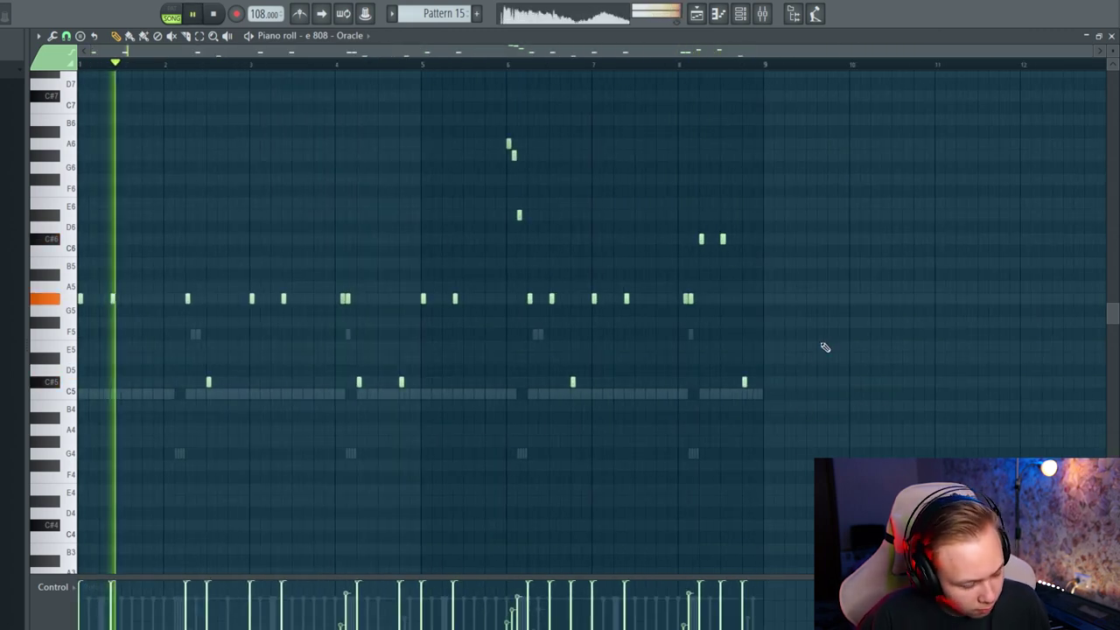
Step: Stop playback and examine the three-note 808 run at the start of bar 6
key("space")
scroll(562, 214, "up", 2)
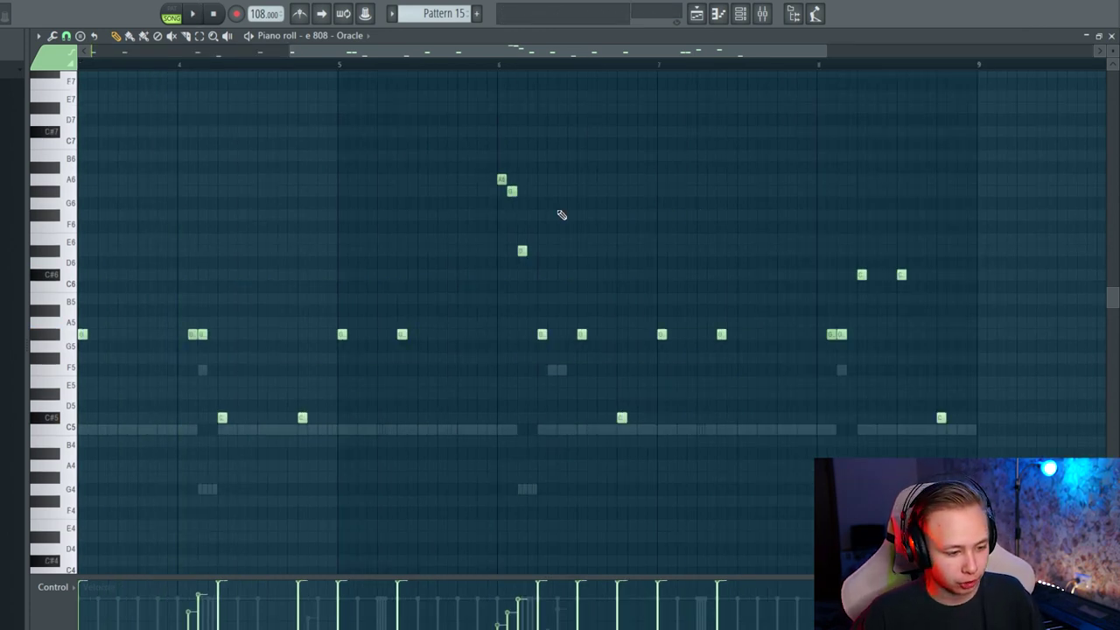
scroll(562, 214, "up", 1)
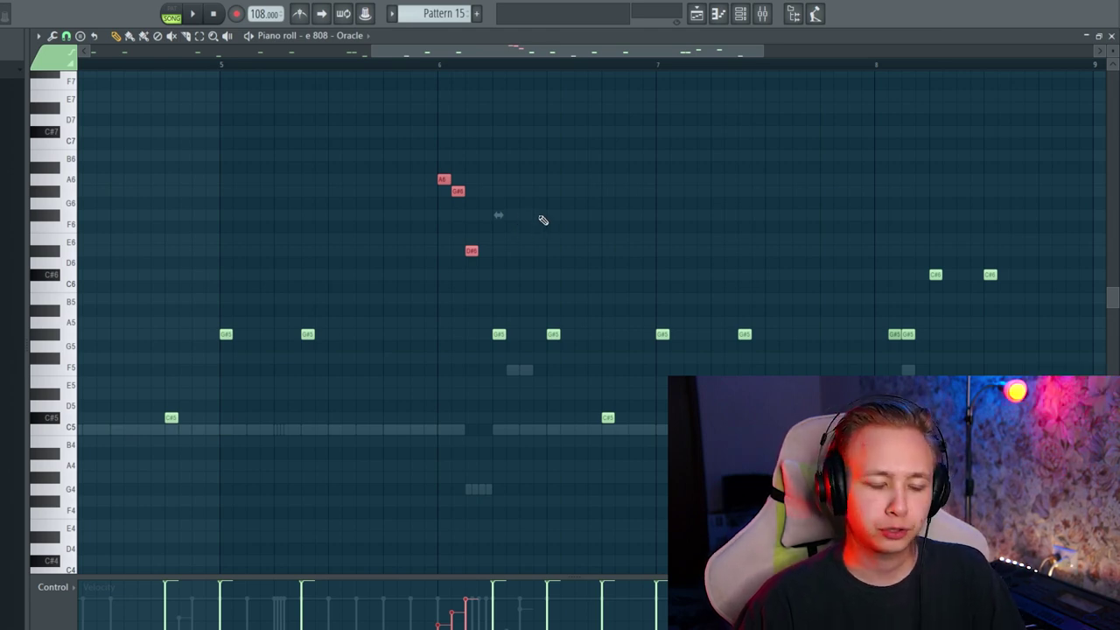
scroll(542, 219, "up", 1)
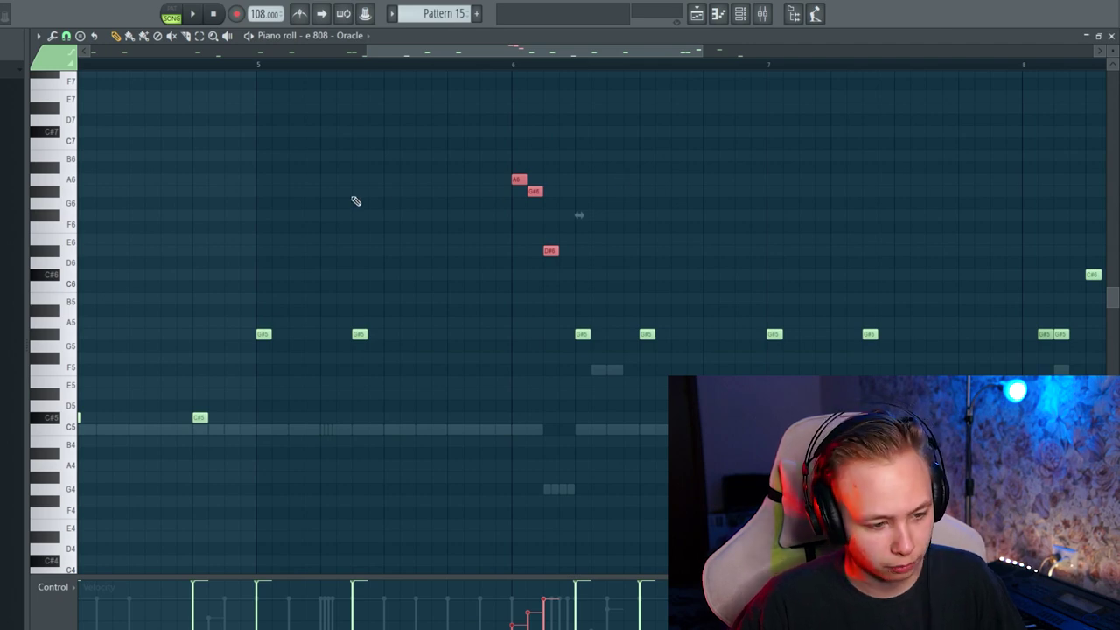
scroll(356, 200, "down", 2)
scroll(720, 271, "down", 2)
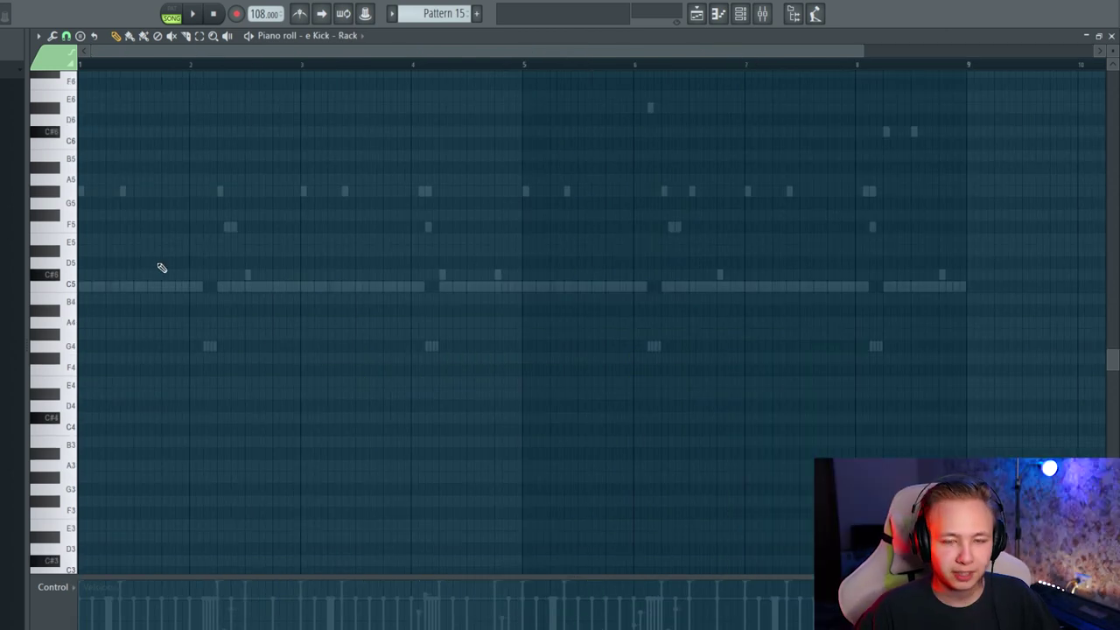
Step: Place C5 notes for e Kick - Rack under the 808 hits in bars 1 and 2, checking them with playback
scroll(103, 306, "up", 3)
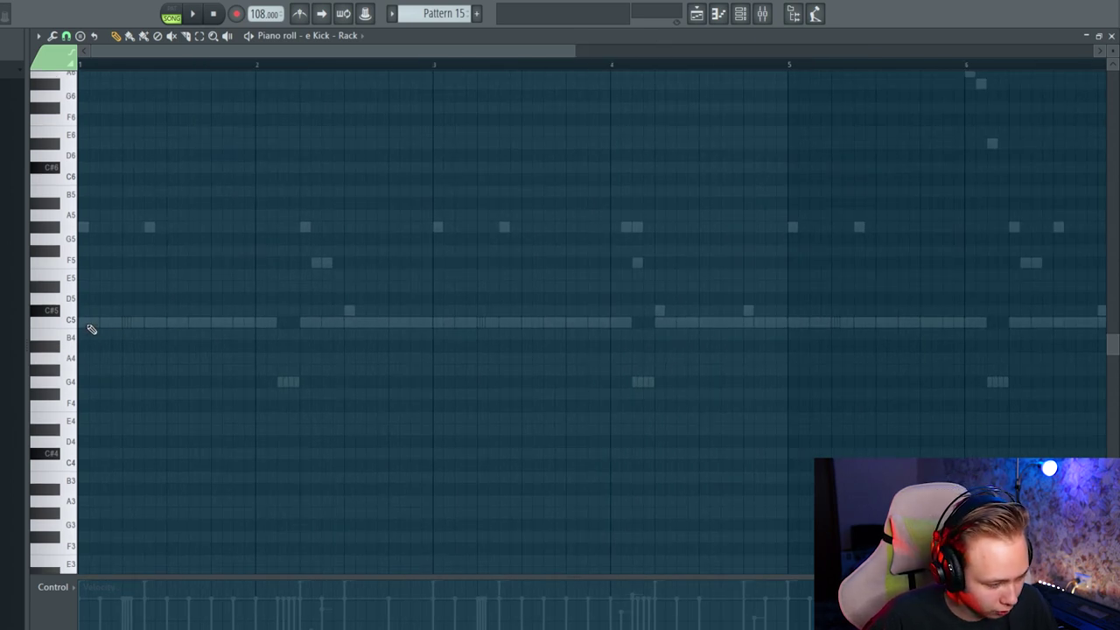
key("space")
left_click(148, 322)
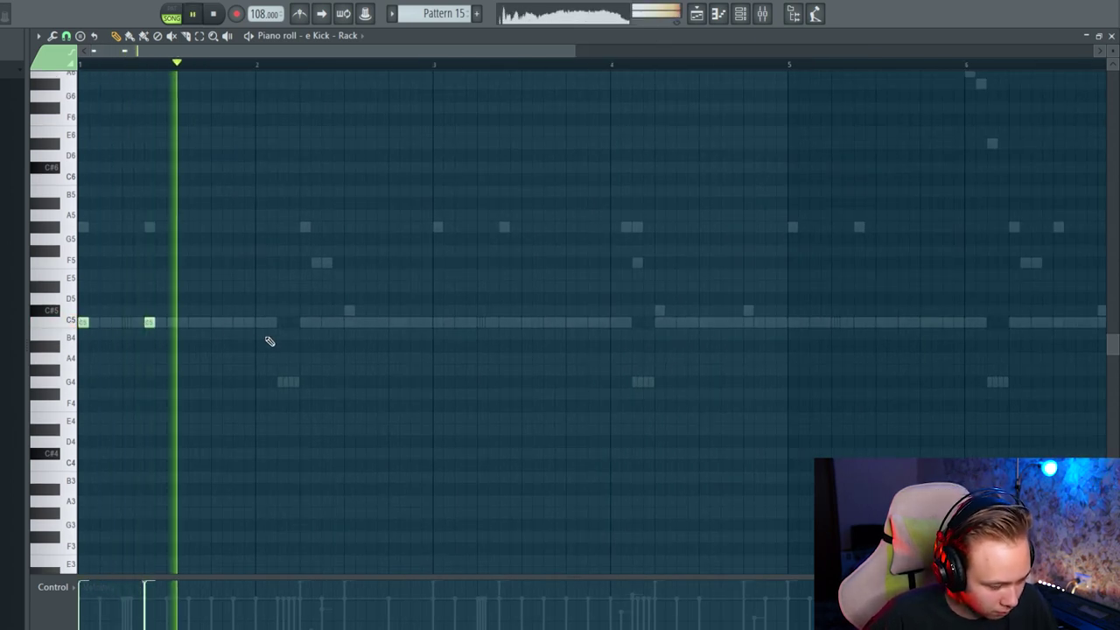
left_click(307, 324)
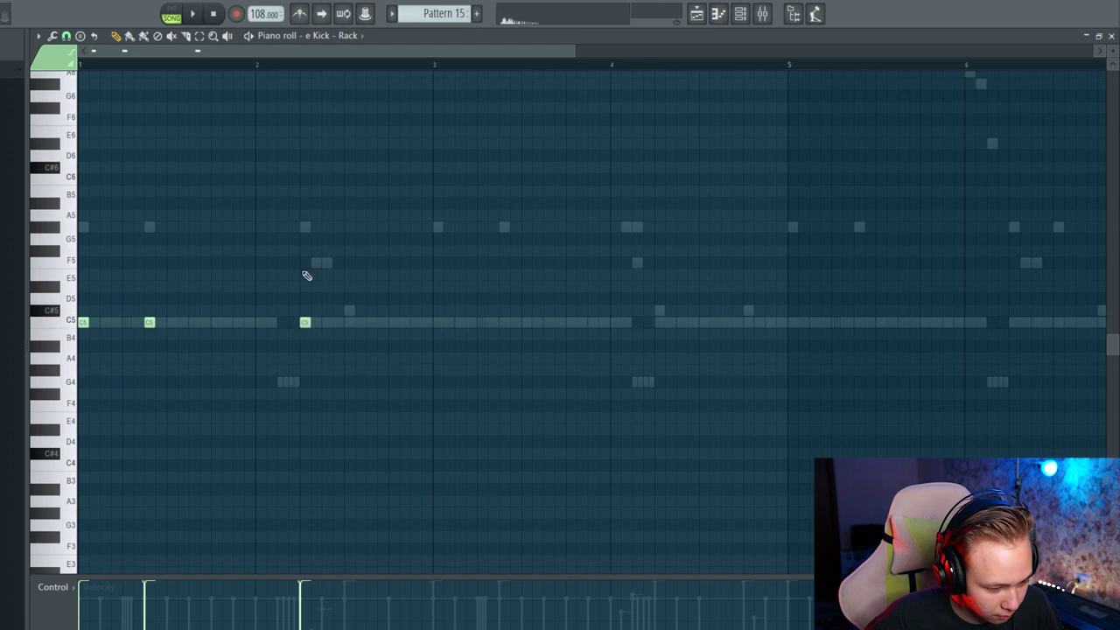
key("space")
scroll(315, 247, "down", 2)
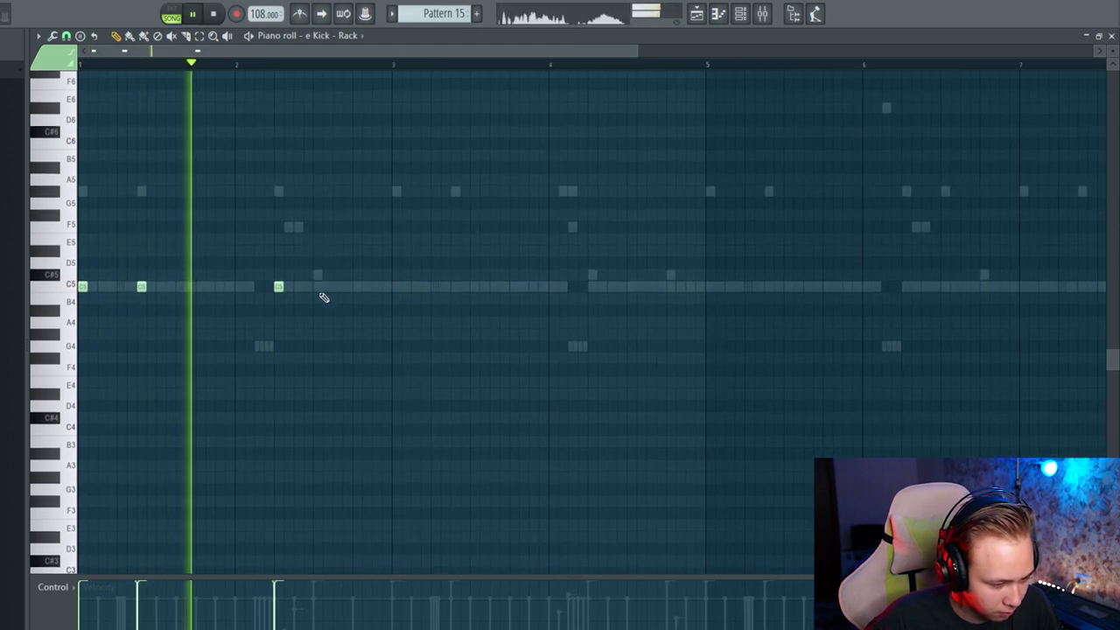
left_click(317, 286)
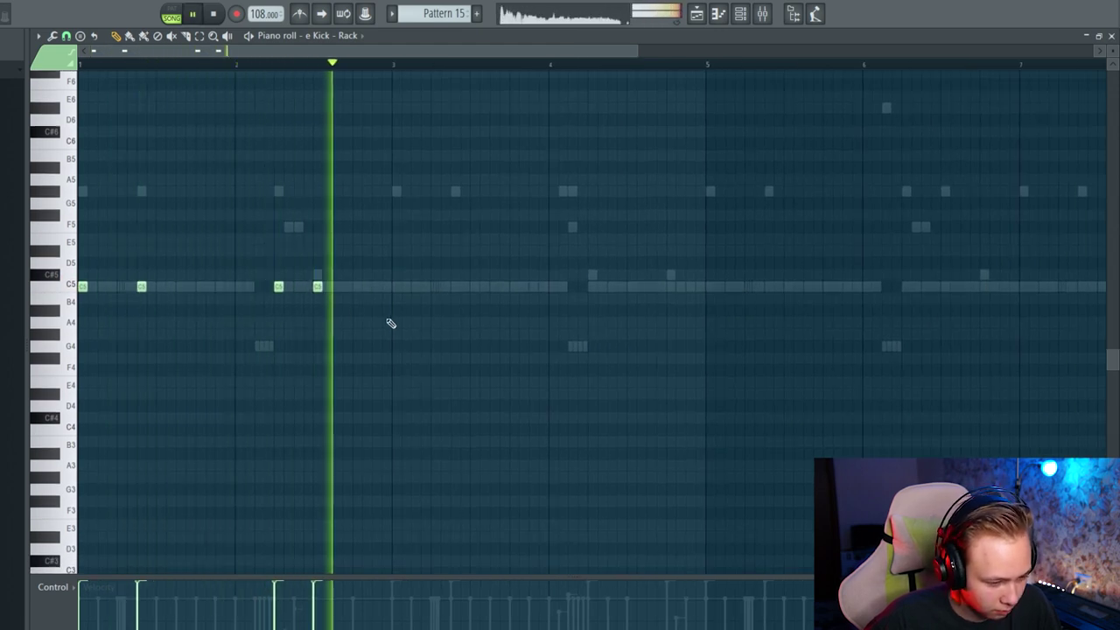
Step: Add C5 kick notes under both 808 hits in bar 3 and on beats 2 and 4 of bar 4
left_click(396, 287)
left_click(453, 287)
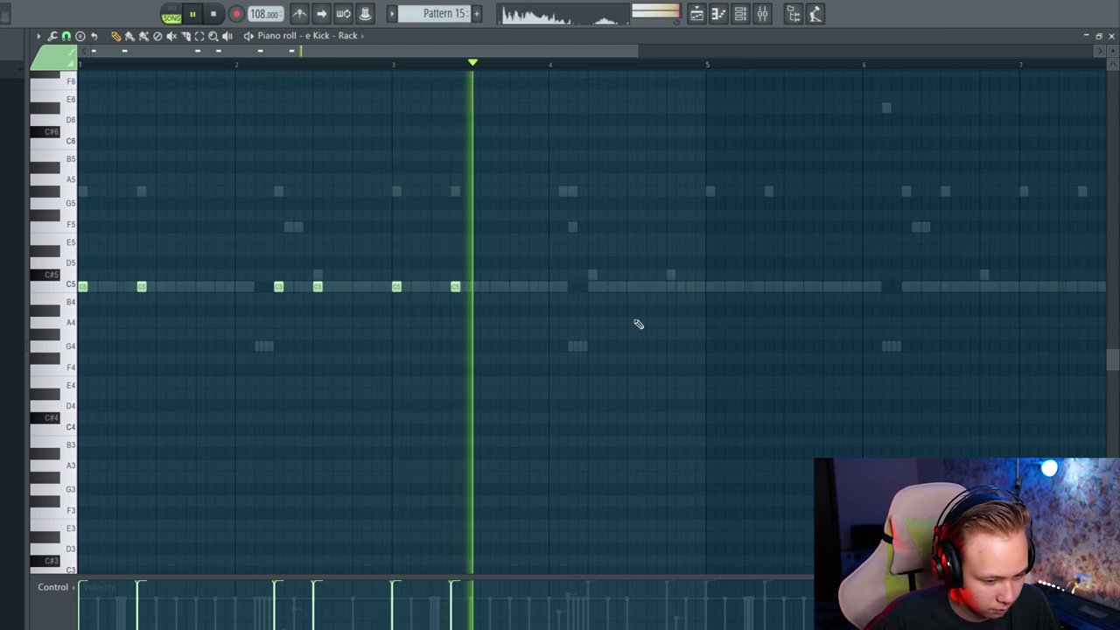
scroll(638, 325, "up", 2)
left_click(545, 322)
left_click(690, 322)
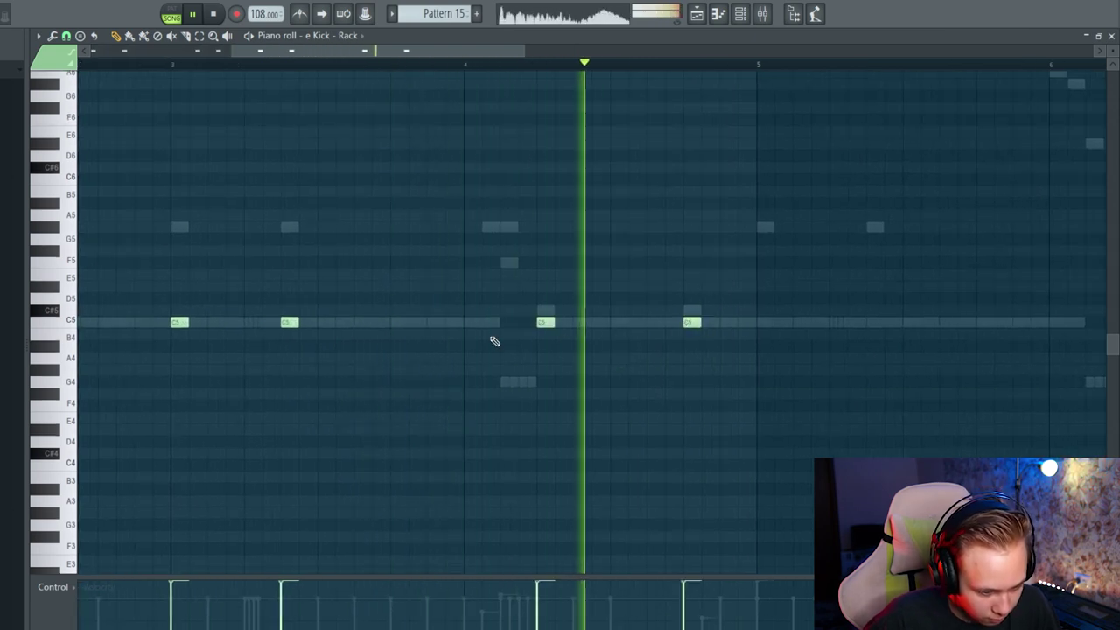
Step: Add two consecutive C5 kicks shortly before beat 2 of bar 4 and lower their velocities so the second is louder
key("space")
left_click(490, 321)
left_click(507, 322)
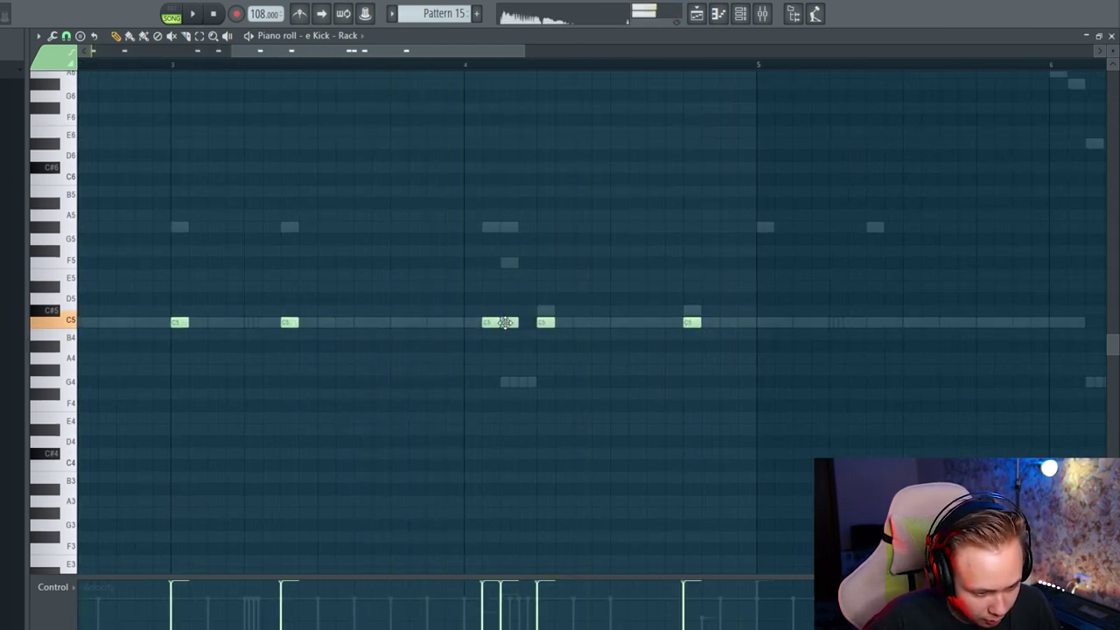
left_click_drag(519, 305, 482, 356)
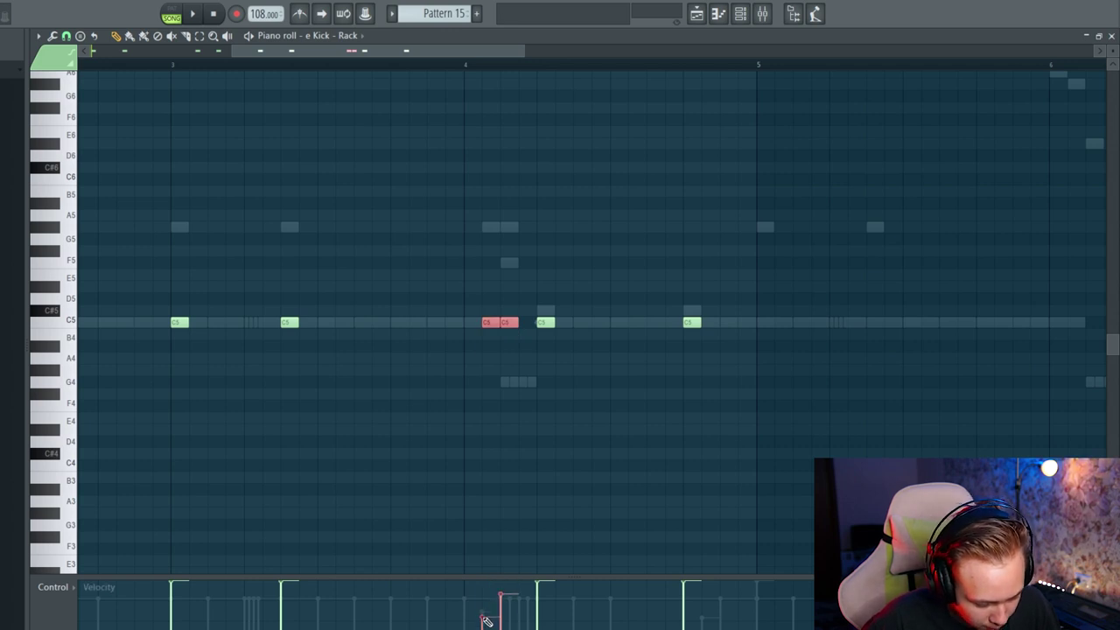
scroll(420, 363, "down", 4)
key("space")
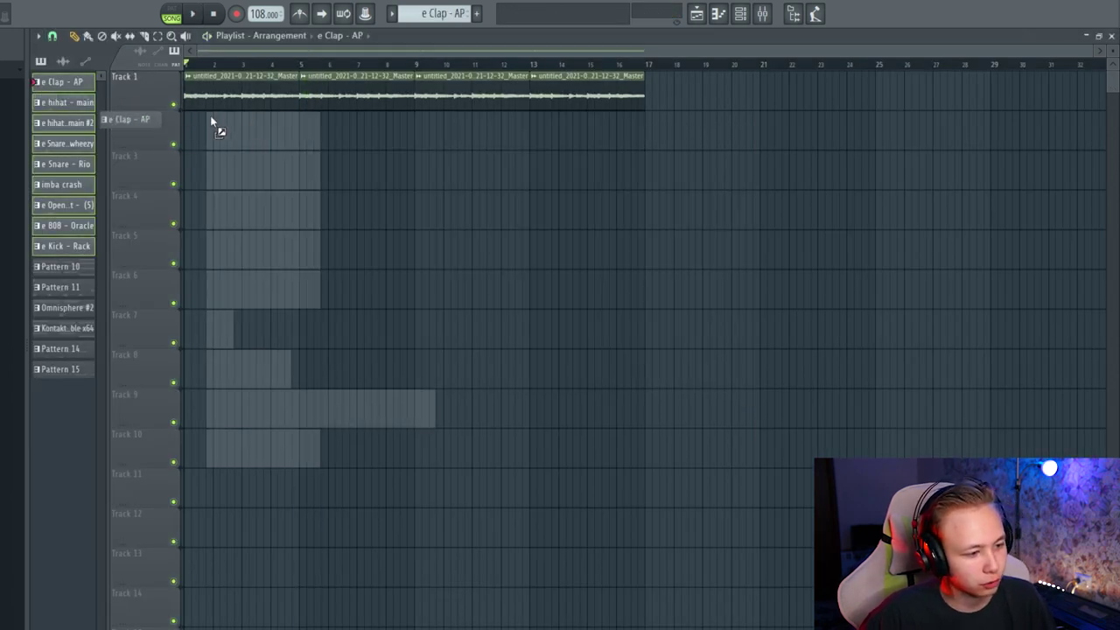
Step: Place the channel patterns from e Clap - AP to e Kick - Rack at bar 1 on Tracks 2 to 10, extending imba crash to four bars
left_click_drag(211, 121, 195, 138)
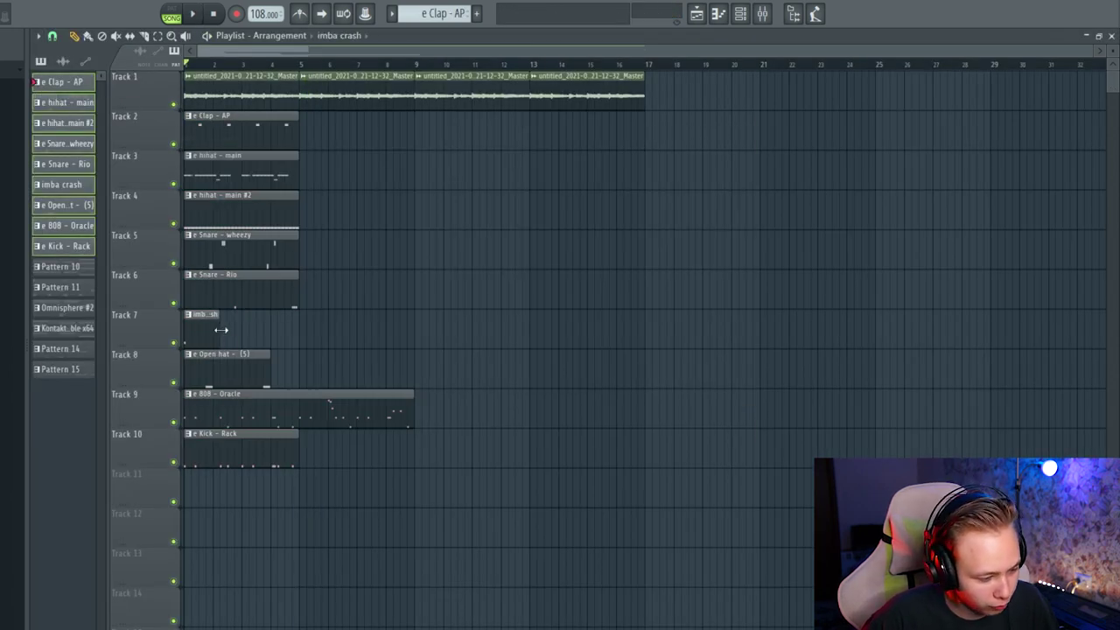
left_click_drag(220, 329, 297, 329)
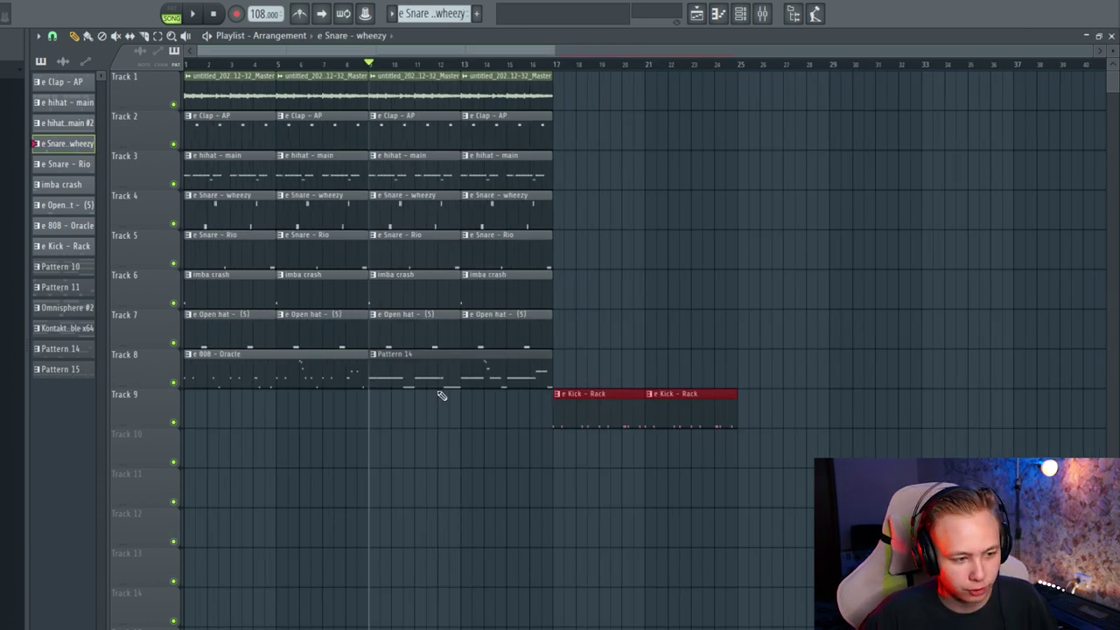
Step: Play the arrangement from bar 9 and delete the two e Snare - Rio clips in bars 9 to 16
key("space")
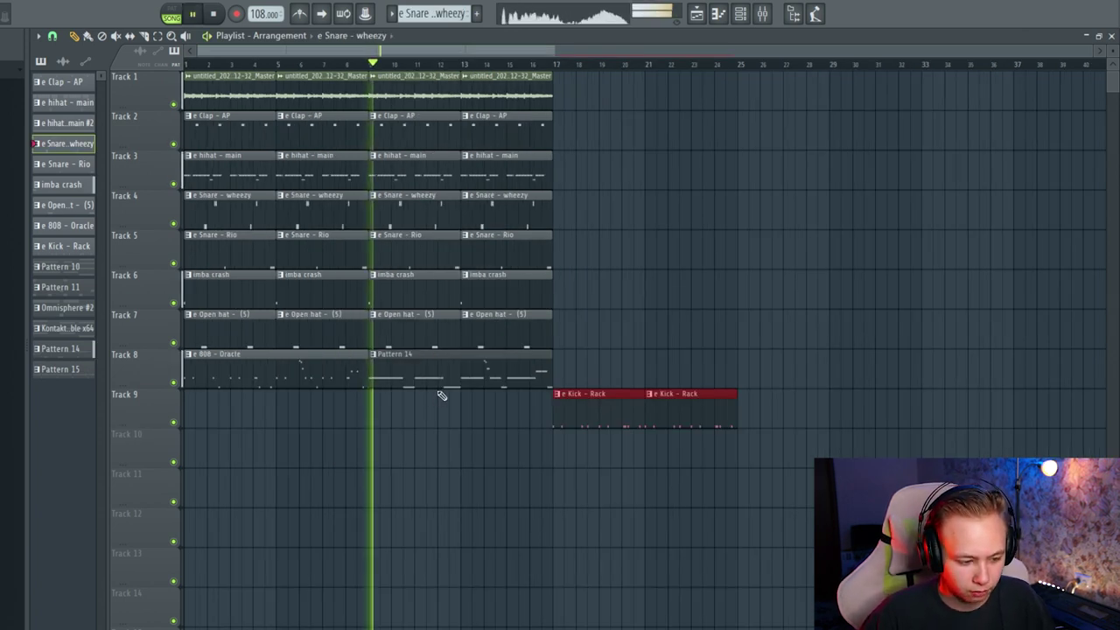
left_click(562, 408)
key("space")
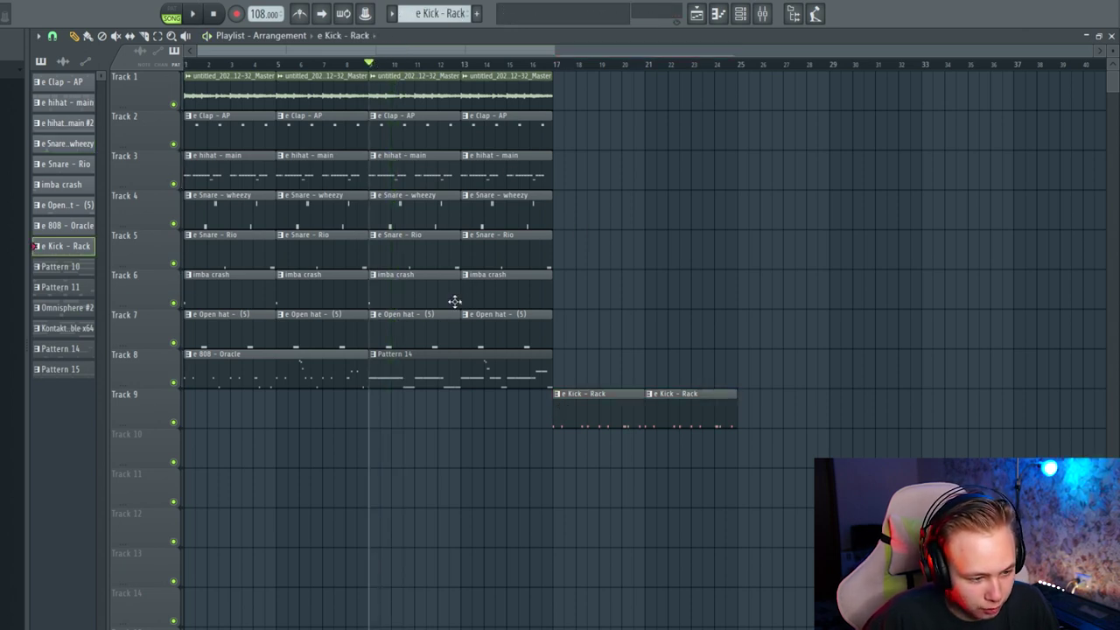
right_click(416, 249)
right_click(518, 247)
Step: Duplicate the melody sample clips into bars 17 to 24 and shift all drum and 808 clips down four tracks
key("ctrl+b")
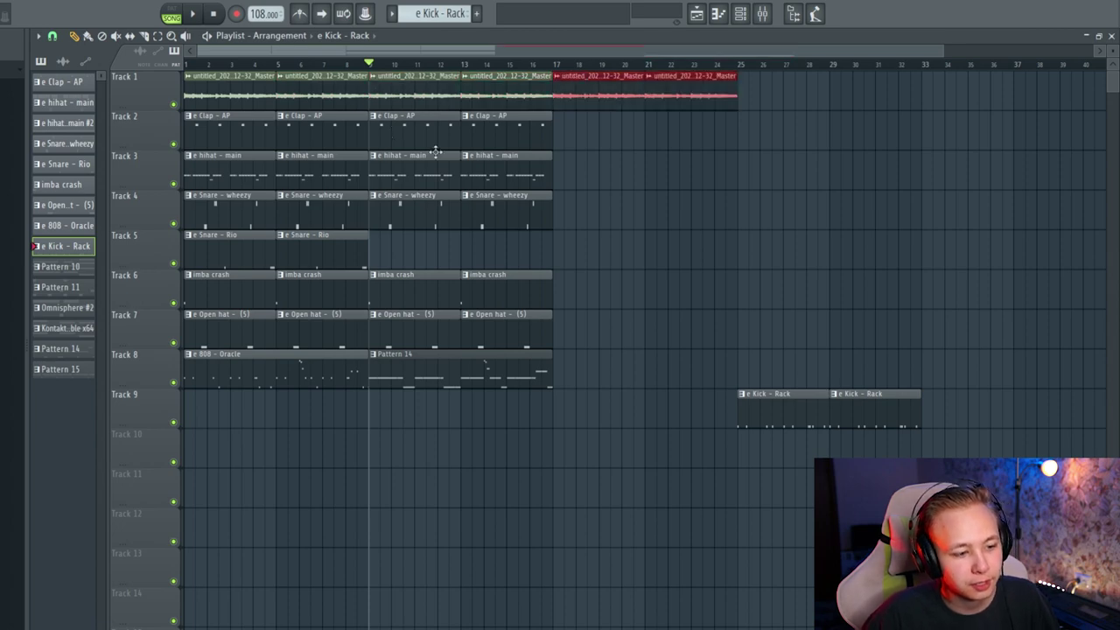
key("shift+Down")
key("shift+Down")
key("shift+Down")
key("shift+Down")
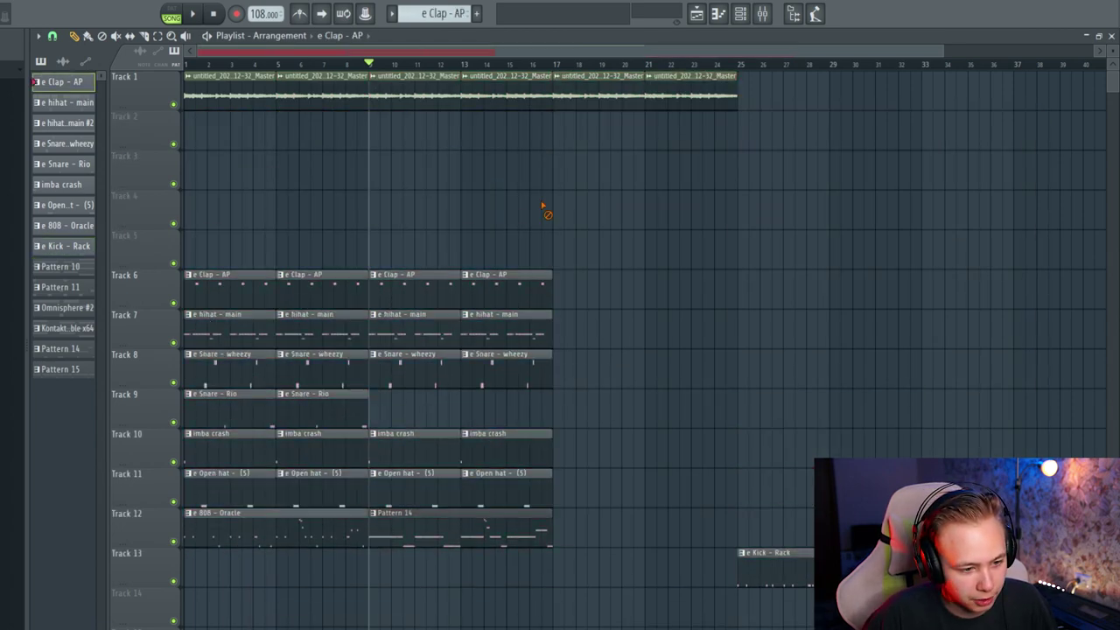
Step: Place Pattern 10 on Track 2 at bar 17, play its M1 chords and check its channel
left_click(553, 130)
double_click(554, 130)
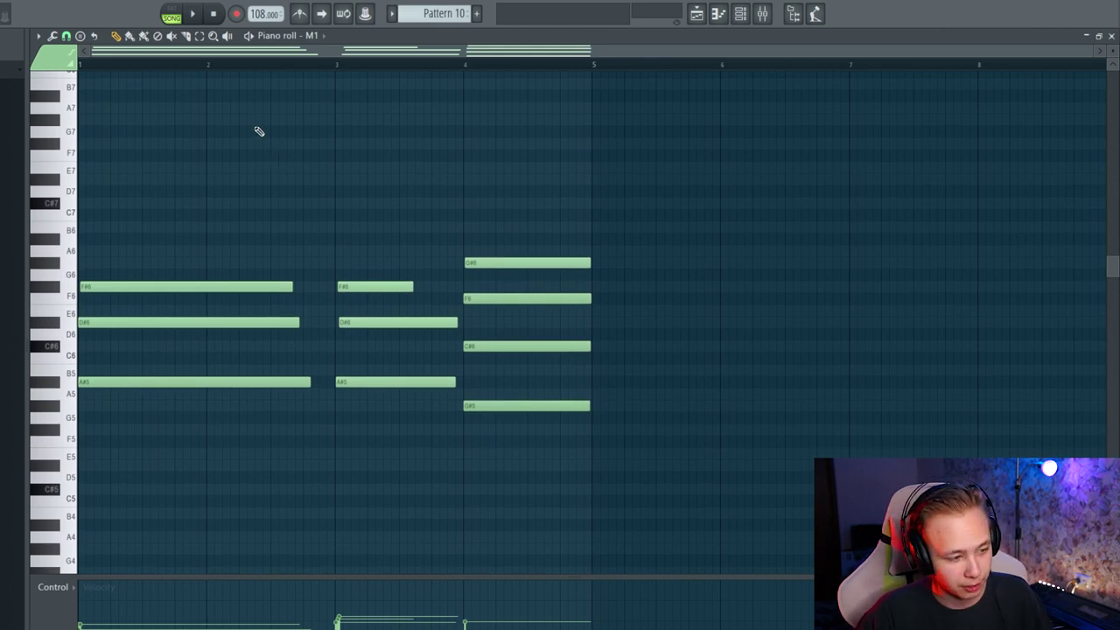
key("space")
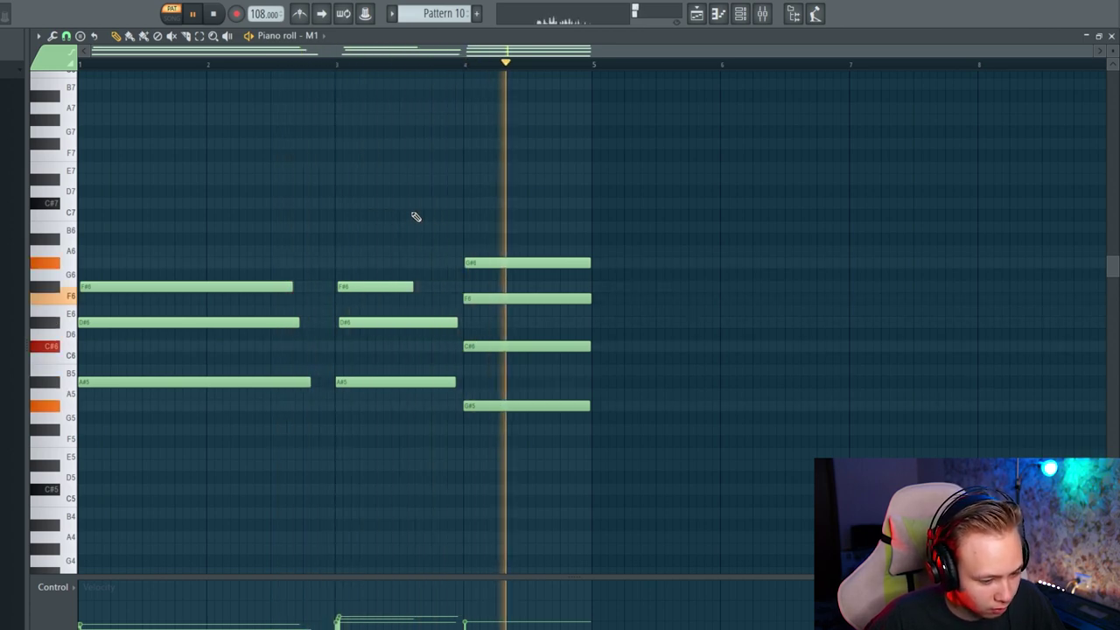
key("space")
key("F7")
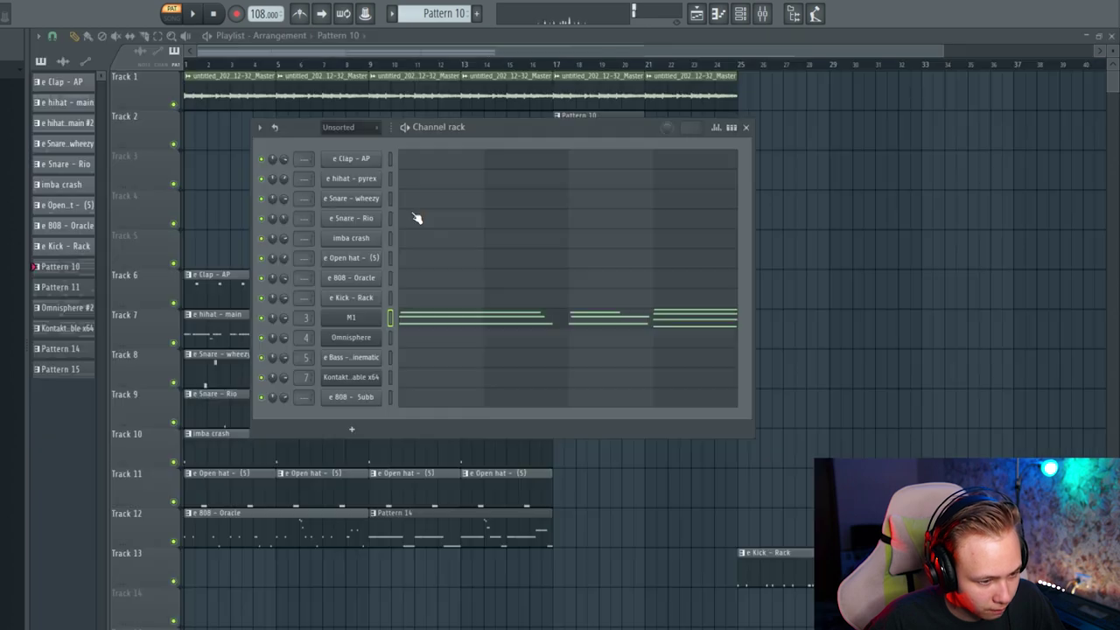
key("F6")
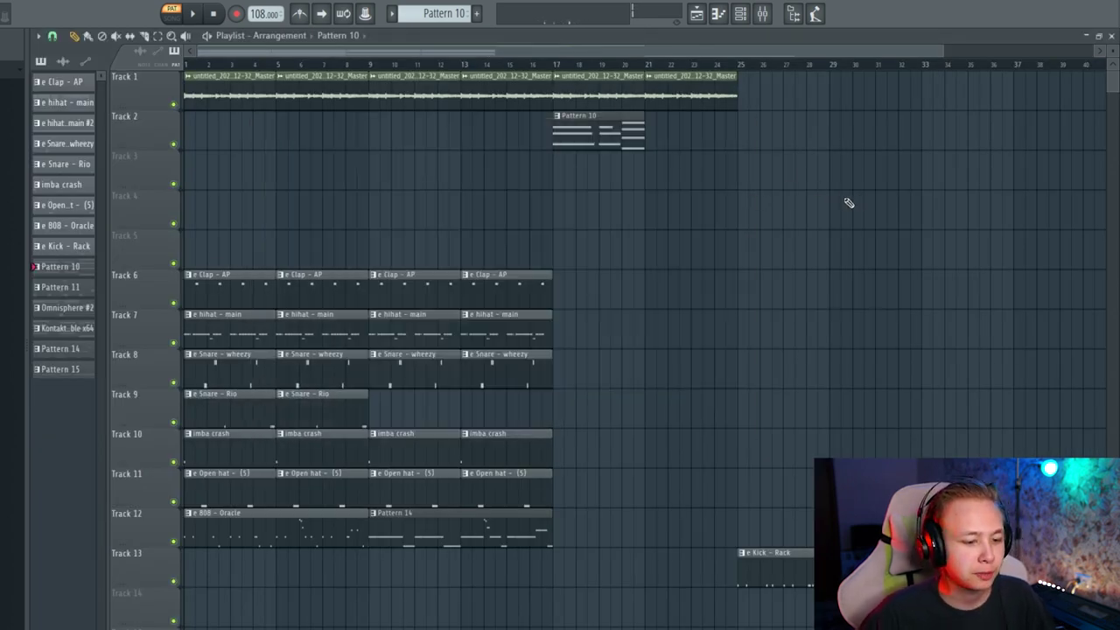
Step: Place Pattern 11 on Track 3 at bar 17 and play back its Omnisphere notes
left_click(85, 295)
key("F7")
key("F7")
key("F6")
key("F6")
left_click(557, 154)
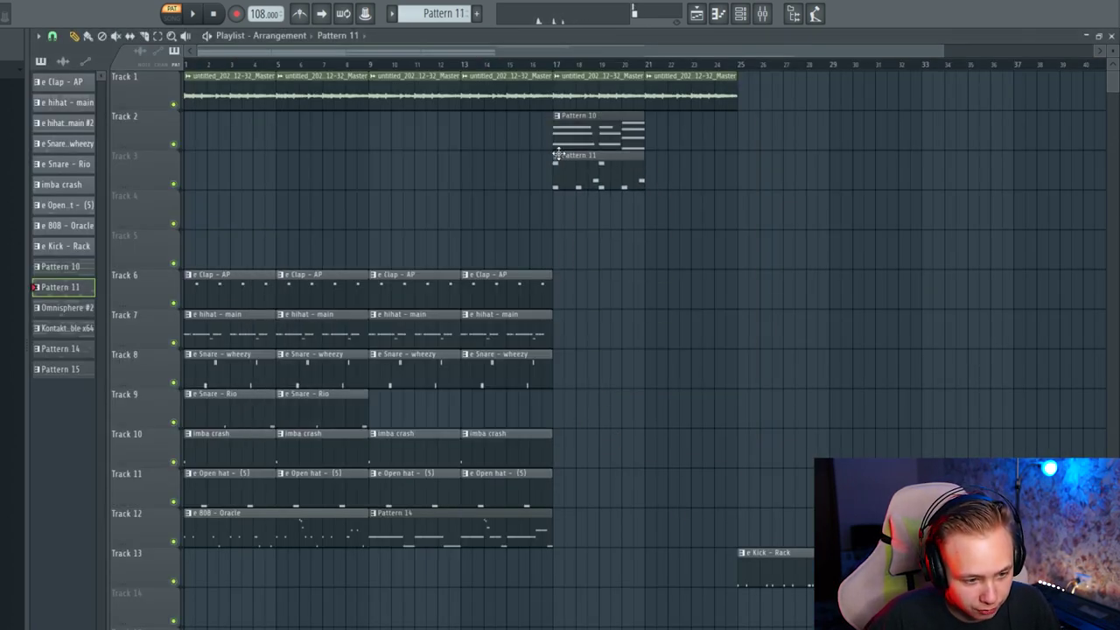
double_click(592, 166)
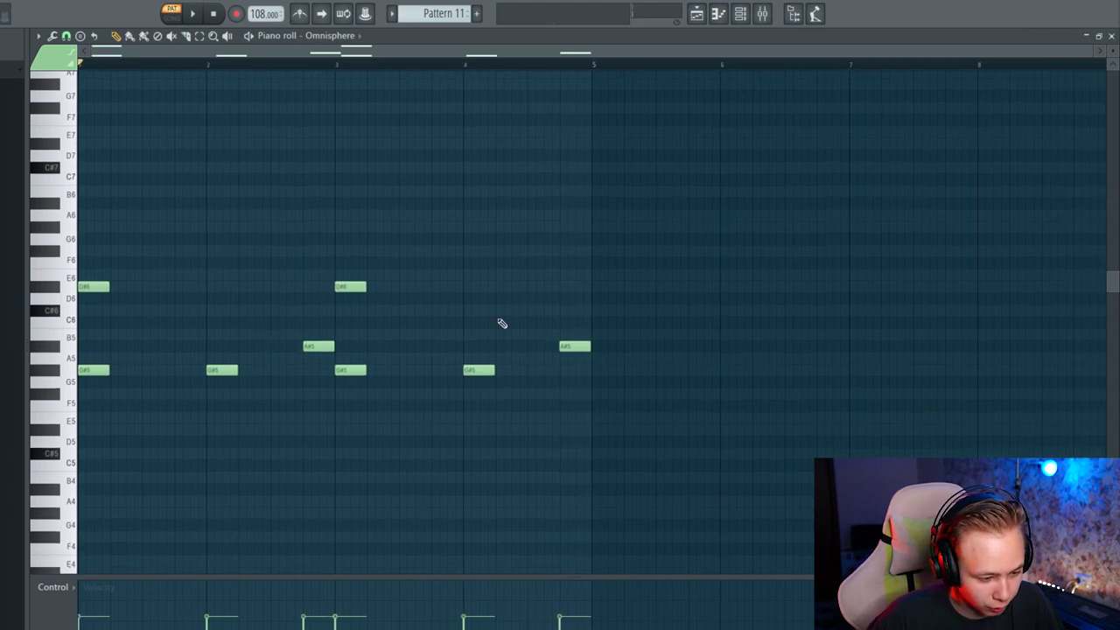
key("space")
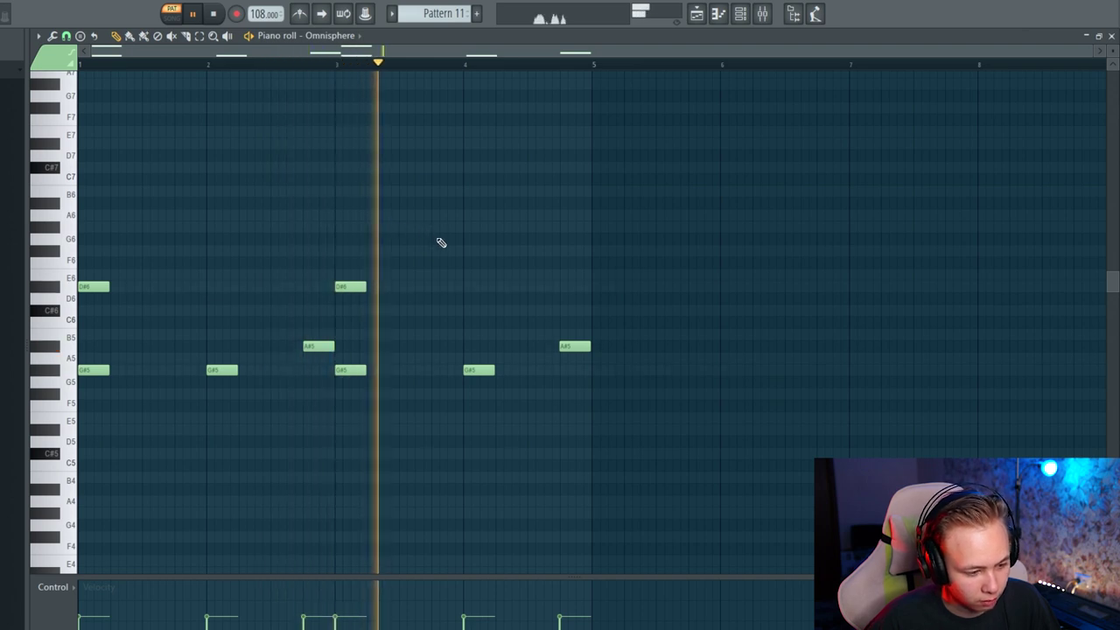
key("space")
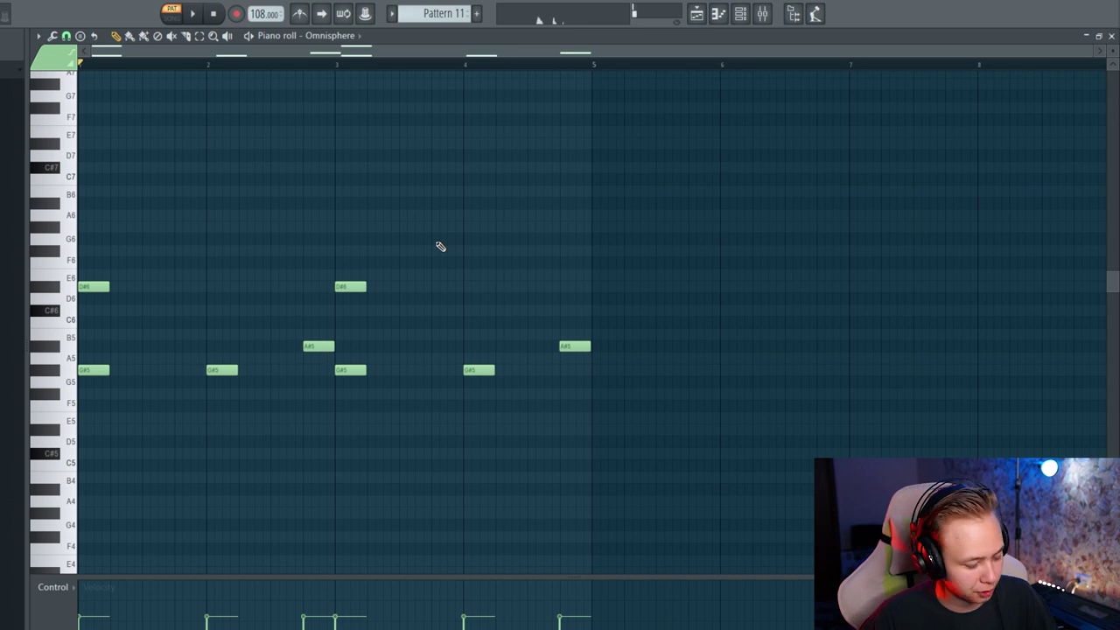
Step: Place the Omnisphere #2 pattern on Track 4 at bar 17 and play its e Bass - Cinematic line
key("F5")
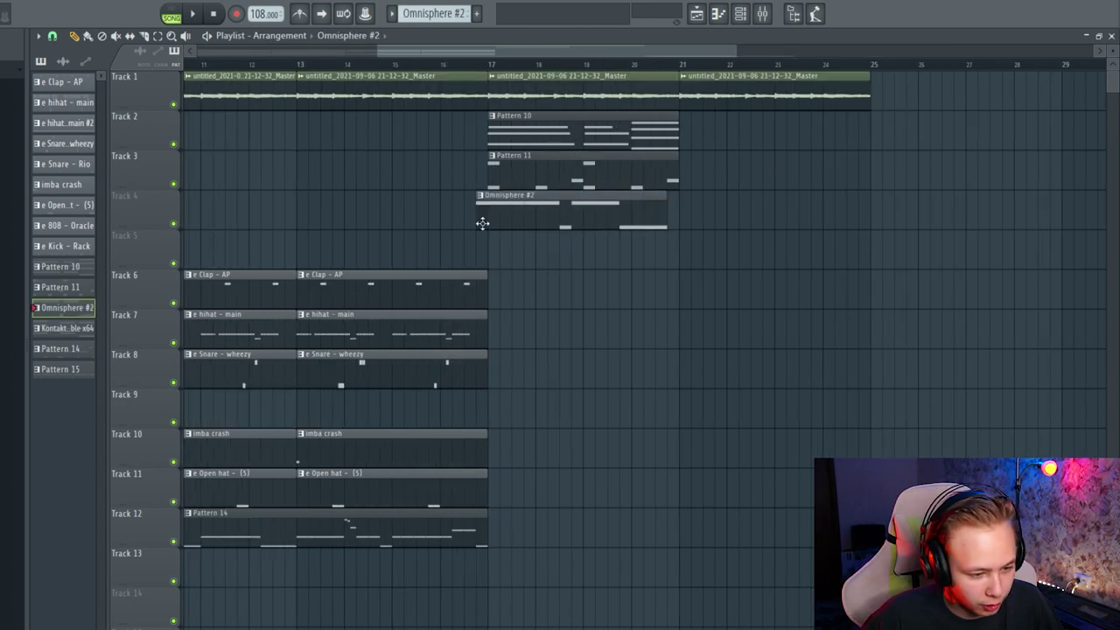
double_click(507, 218)
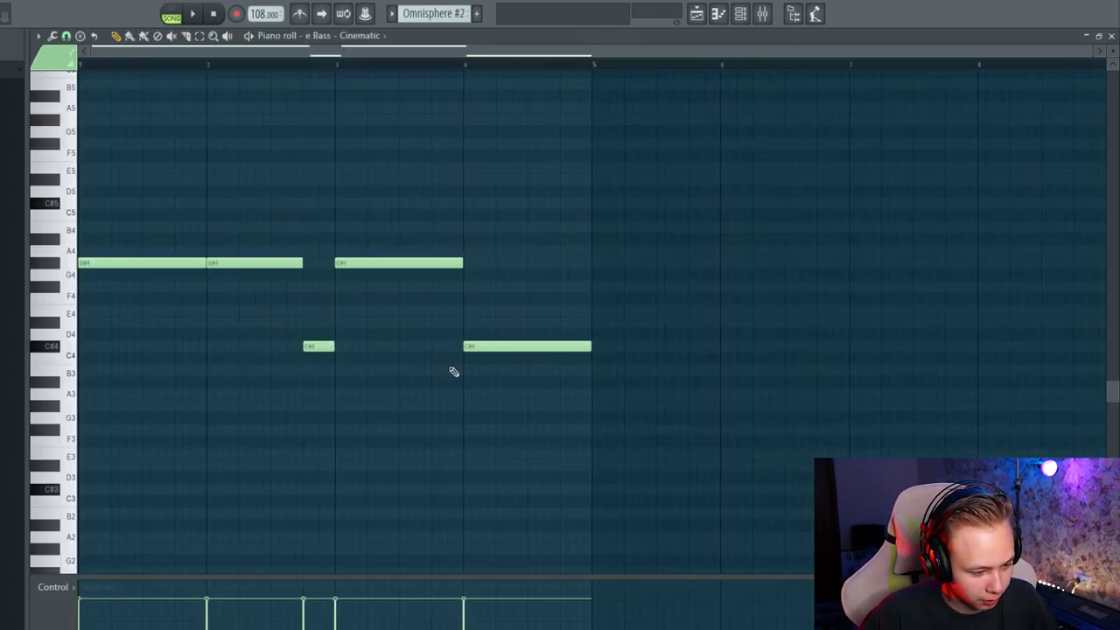
key("space")
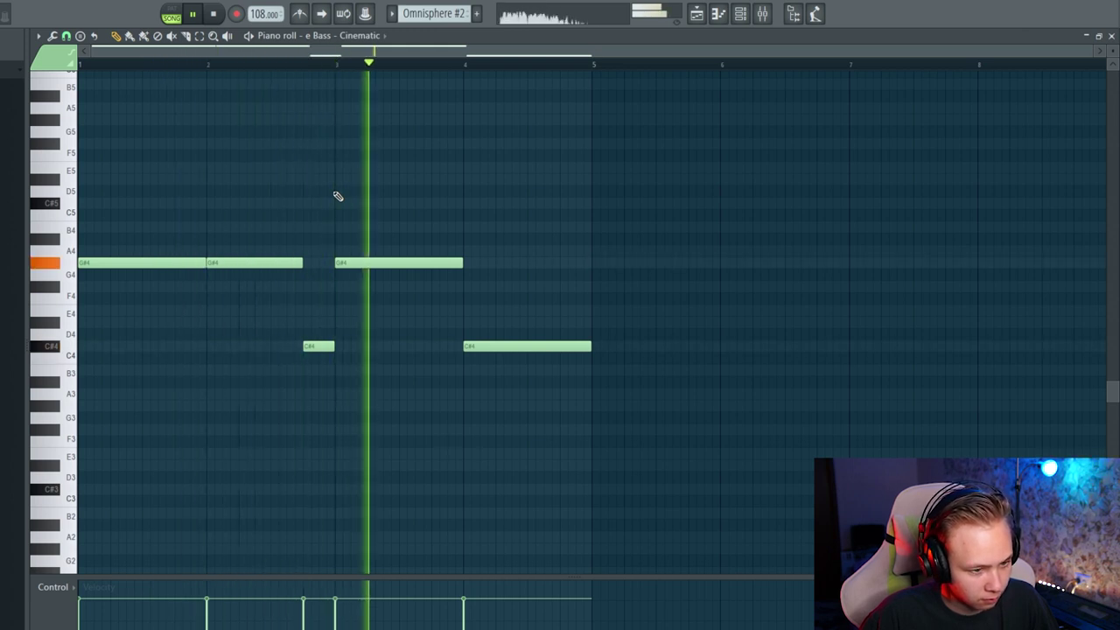
Step: Place the Kontakt Portable x64 pattern on Track 5 at bar 17, solo the track and play it back
key("F5")
right_click(175, 264)
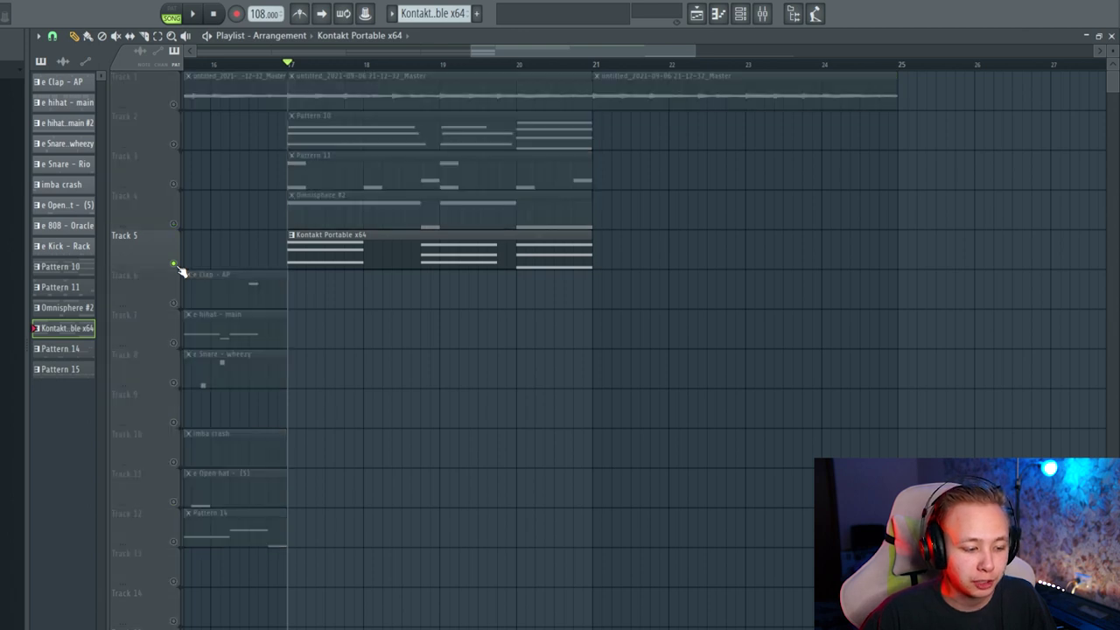
key("space")
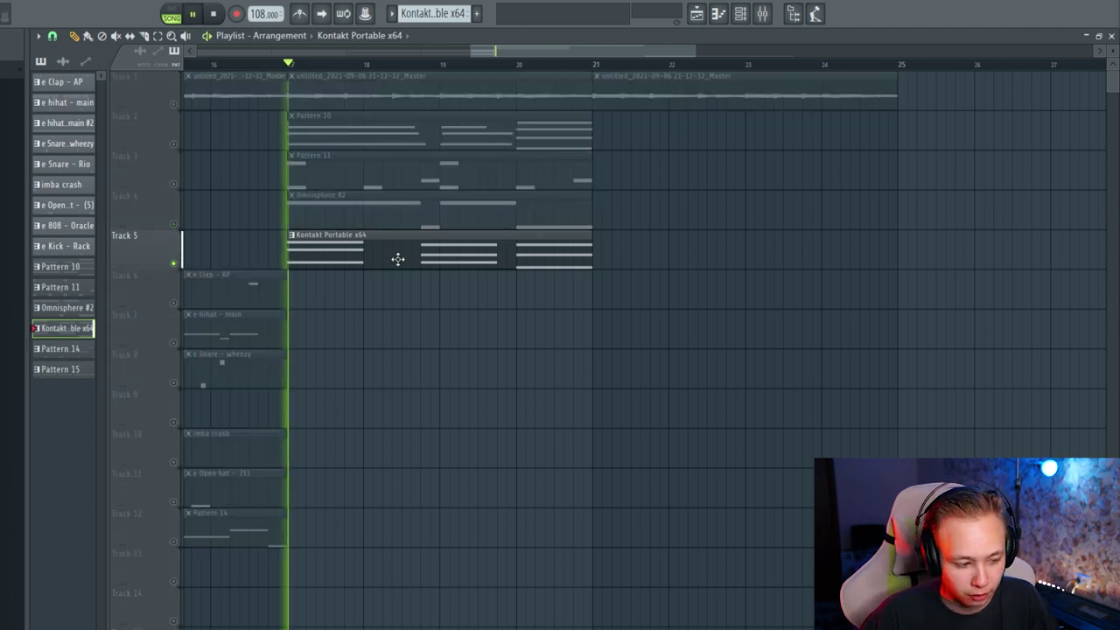
key("space")
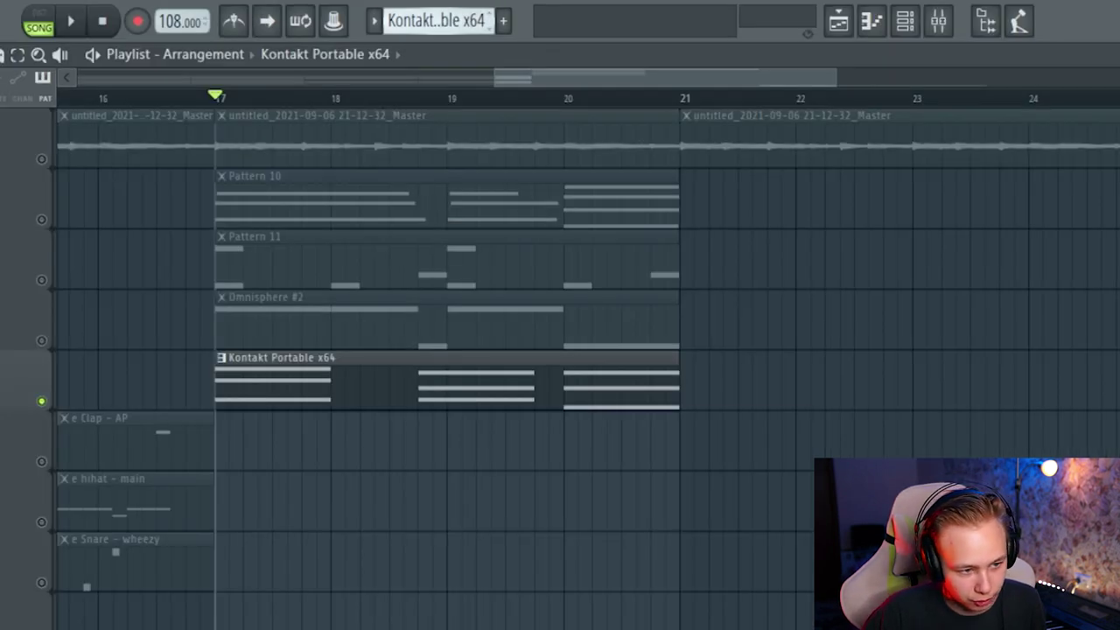
Step: Render the Kontakt Portable x64 pattern to audio and replace its clip on Track 5 with the rendered one
left_click(434, 13)
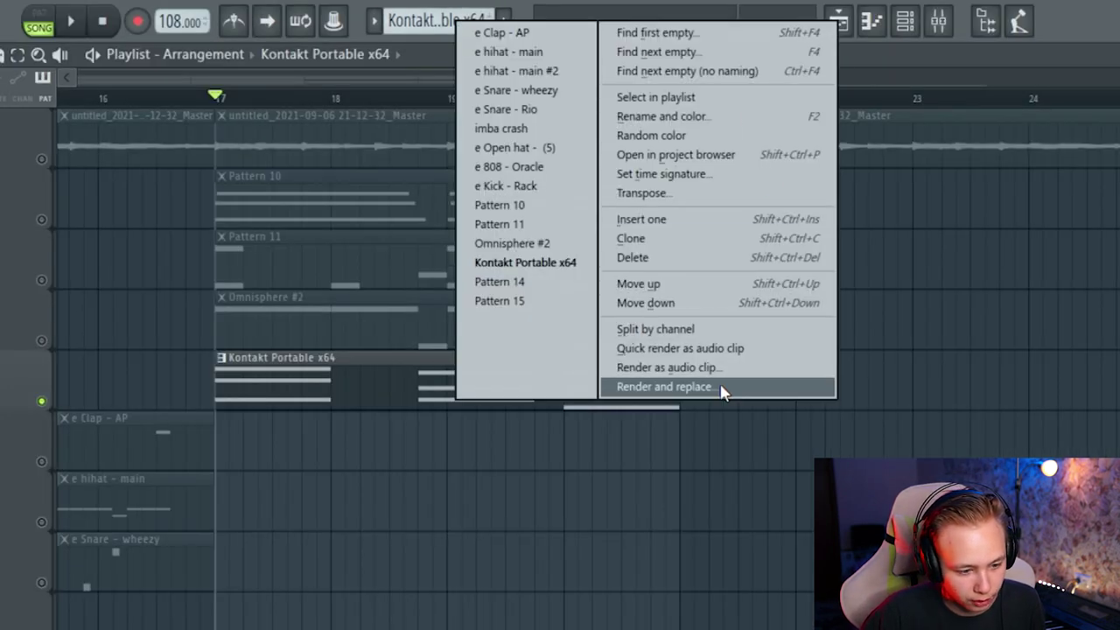
left_click(722, 389)
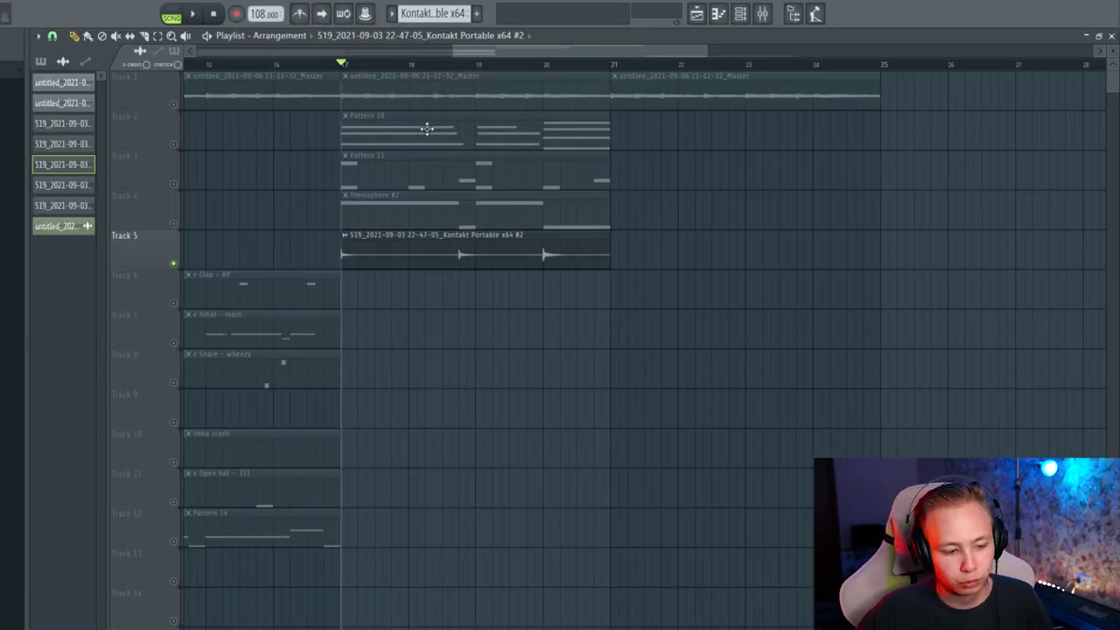
key("space")
key("space")
scroll(400, 243, "down", 1)
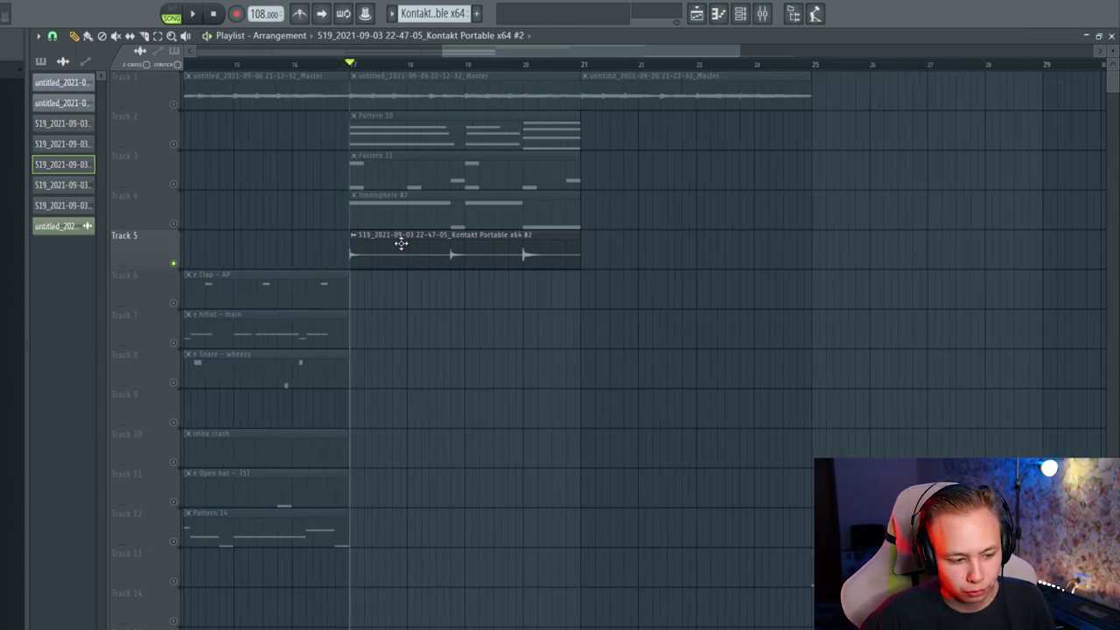
left_click(87, 185)
scroll(342, 264, "down", 1)
left_click(343, 264)
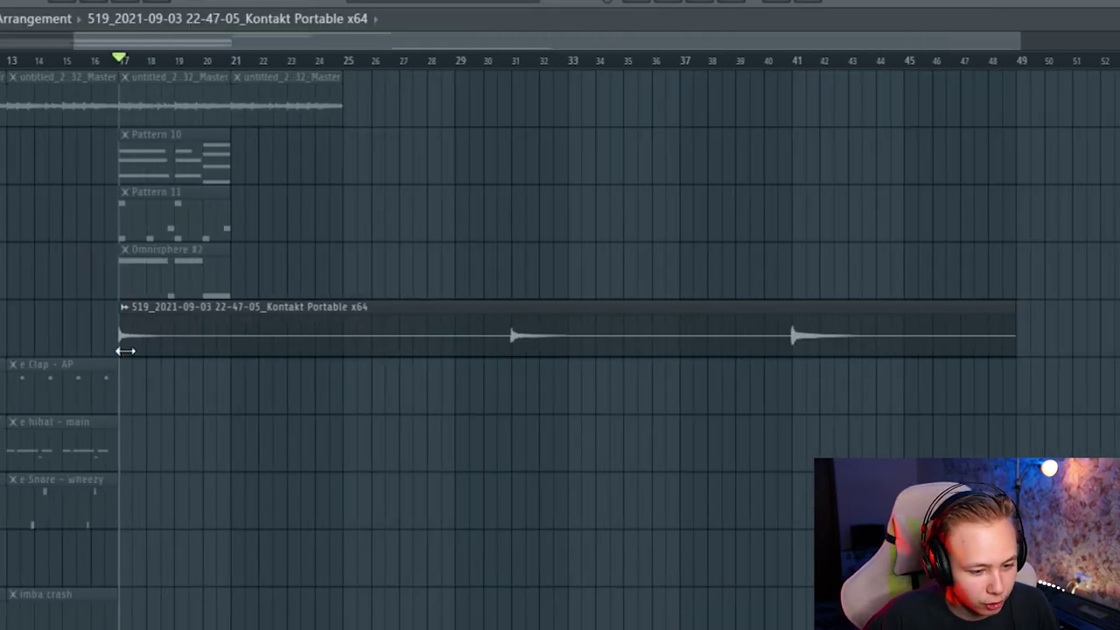
scroll(195, 417, "up", 2)
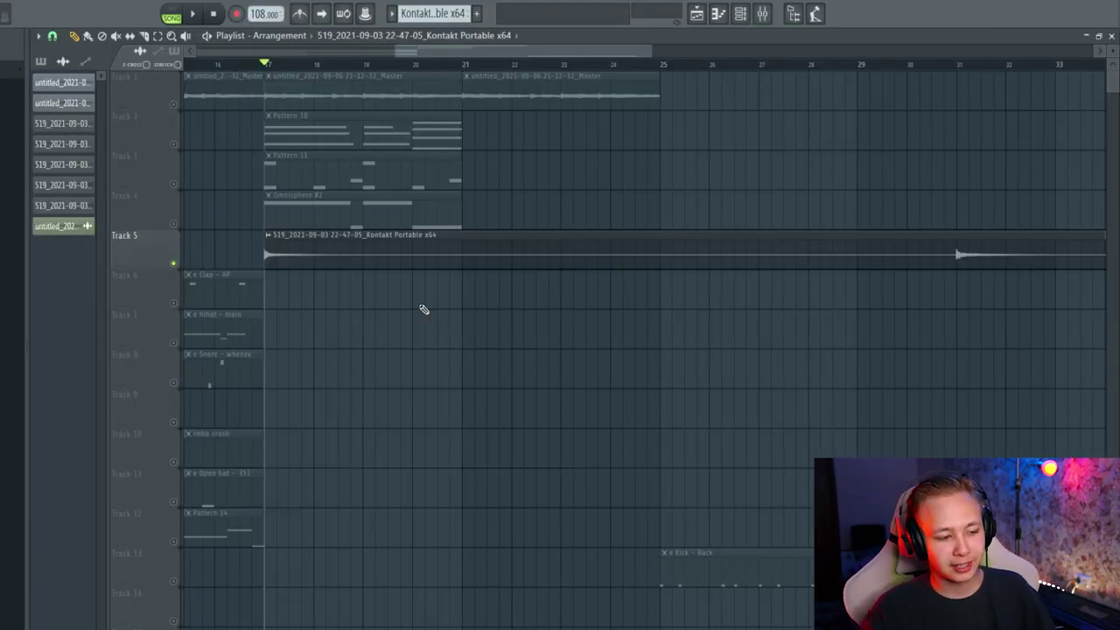
key("space")
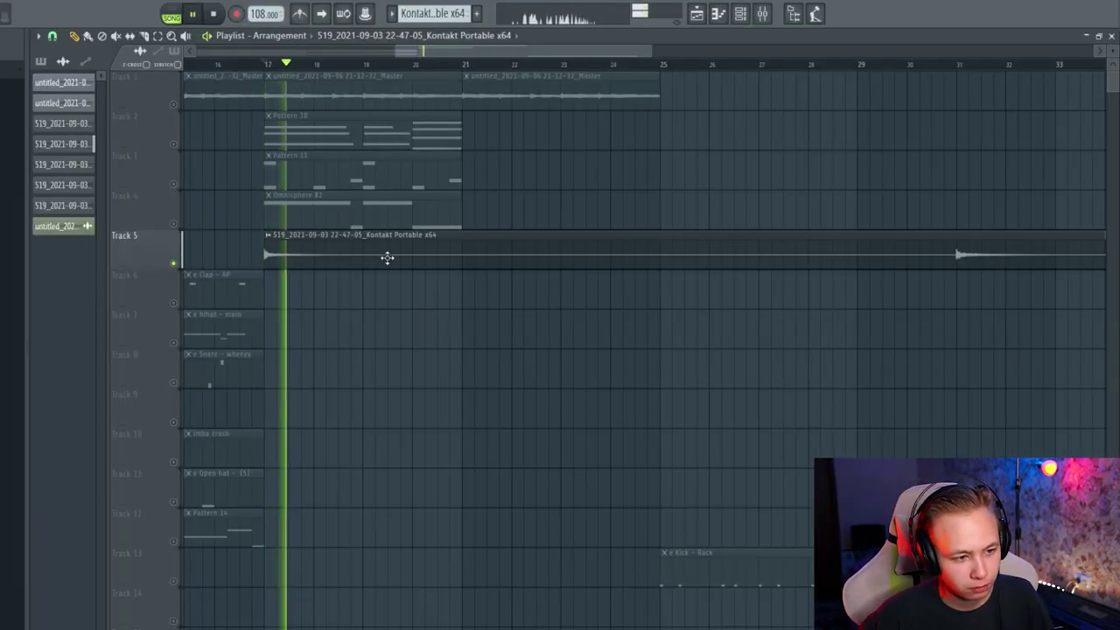
key("space")
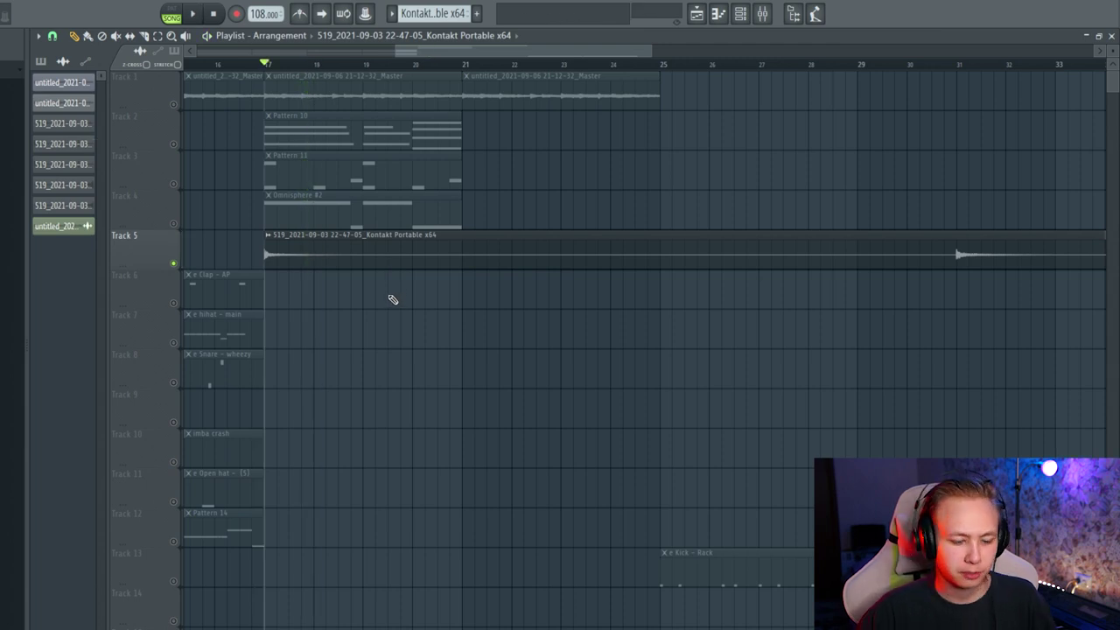
Step: Try slicing the attack off the start of the stretched Kontakt clip on Track 5 and play back the remaining sustain
scroll(245, 282, "up", 3)
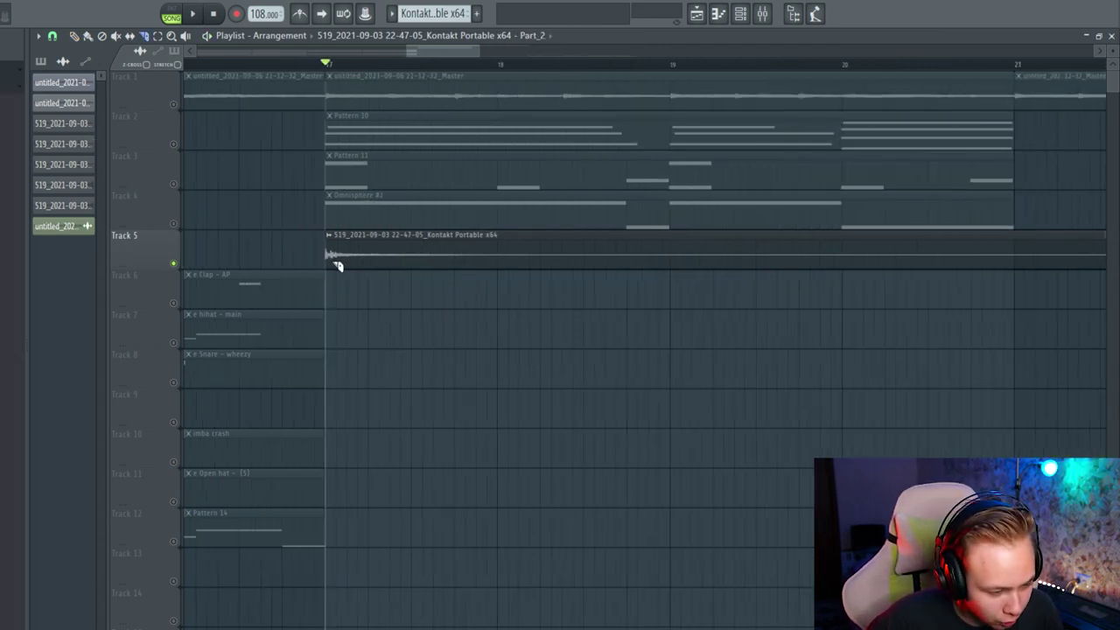
key("space")
left_click_drag(330, 260, 385, 283)
key("space")
key("space")
key("space")
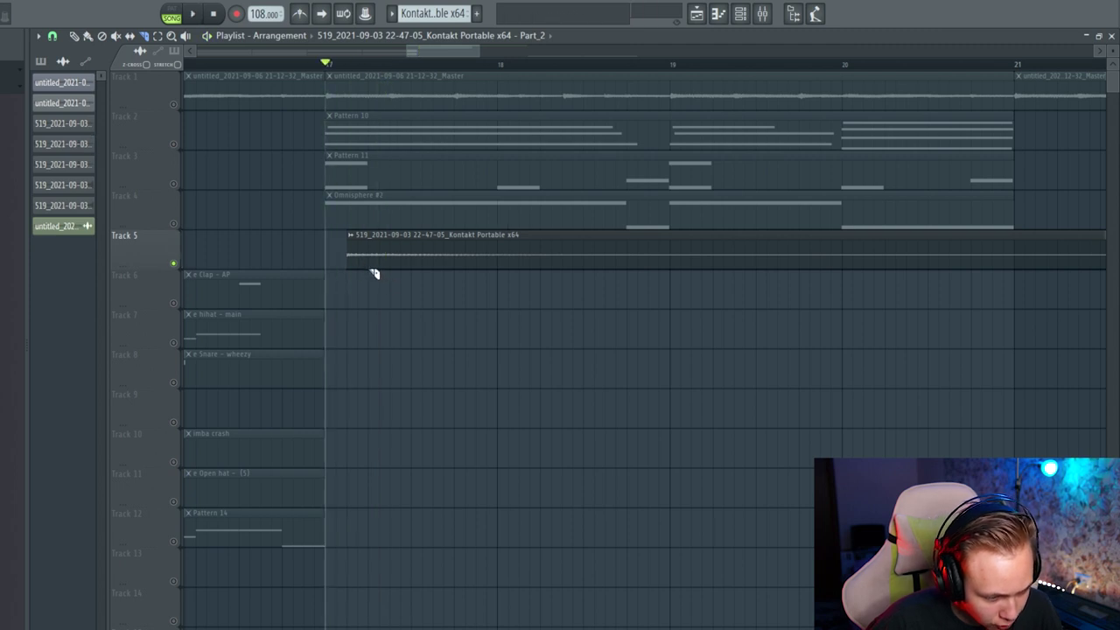
key("space")
key("space")
Step: Make the first slice of the stretched Kontakt clip on Track 5 a unique sample and reverse it
scroll(377, 263, "down", 5)
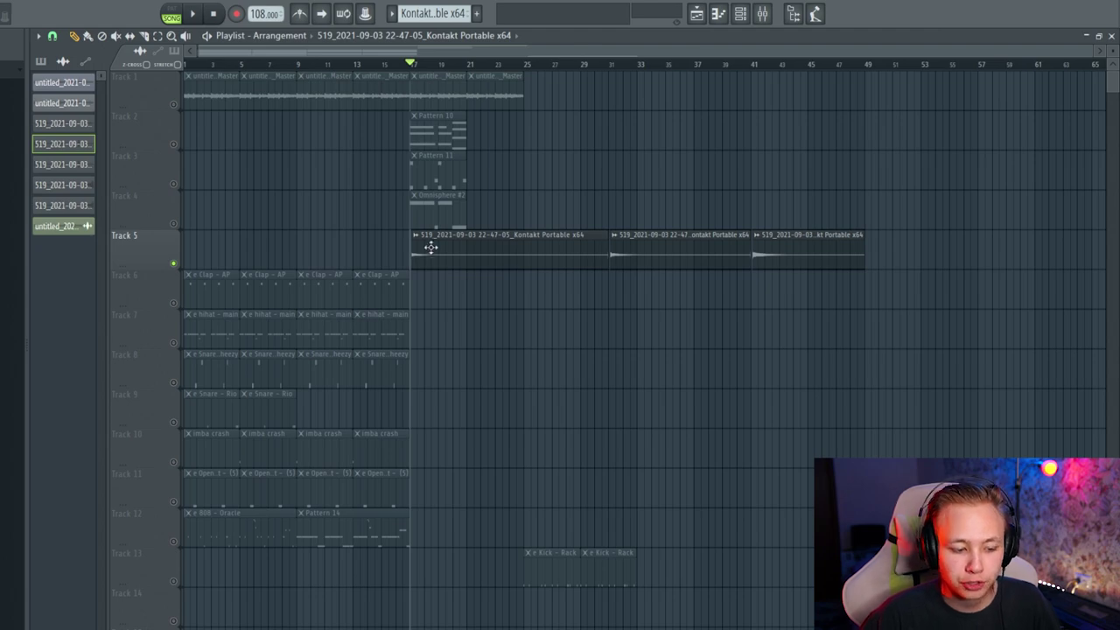
right_click(430, 247)
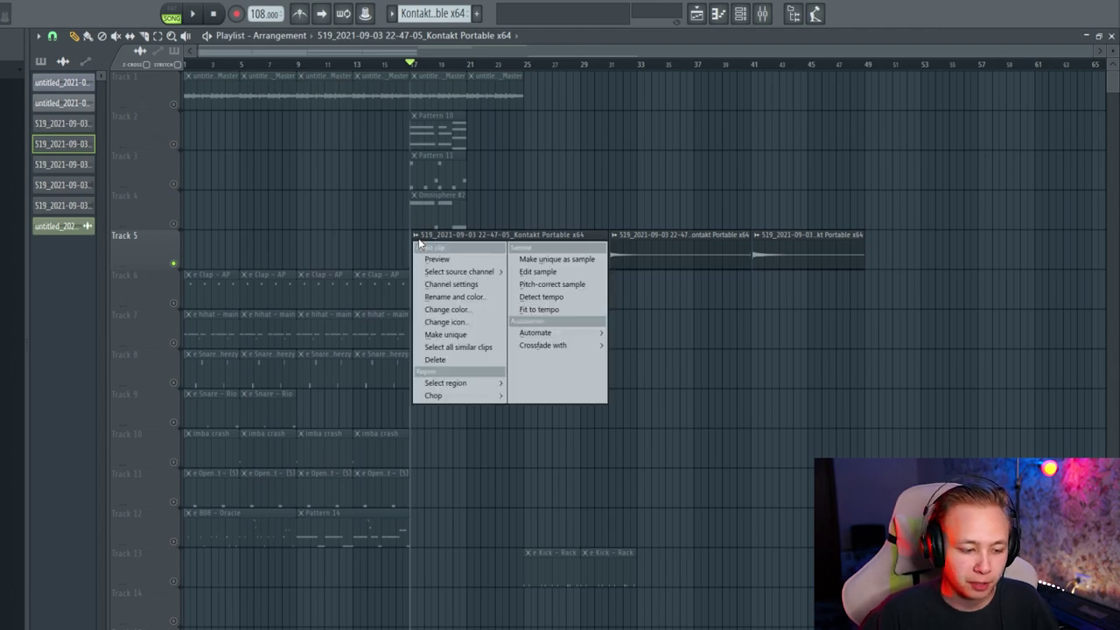
left_click(565, 259)
scroll(449, 288, "up", 6)
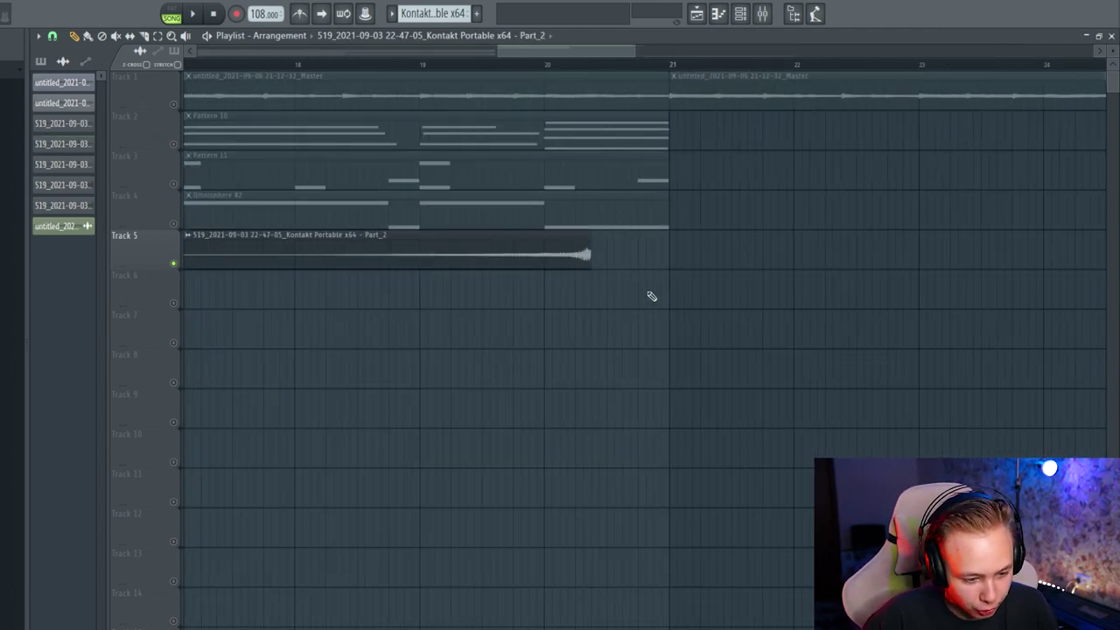
scroll(590, 265, "down", 3)
double_click(500, 254)
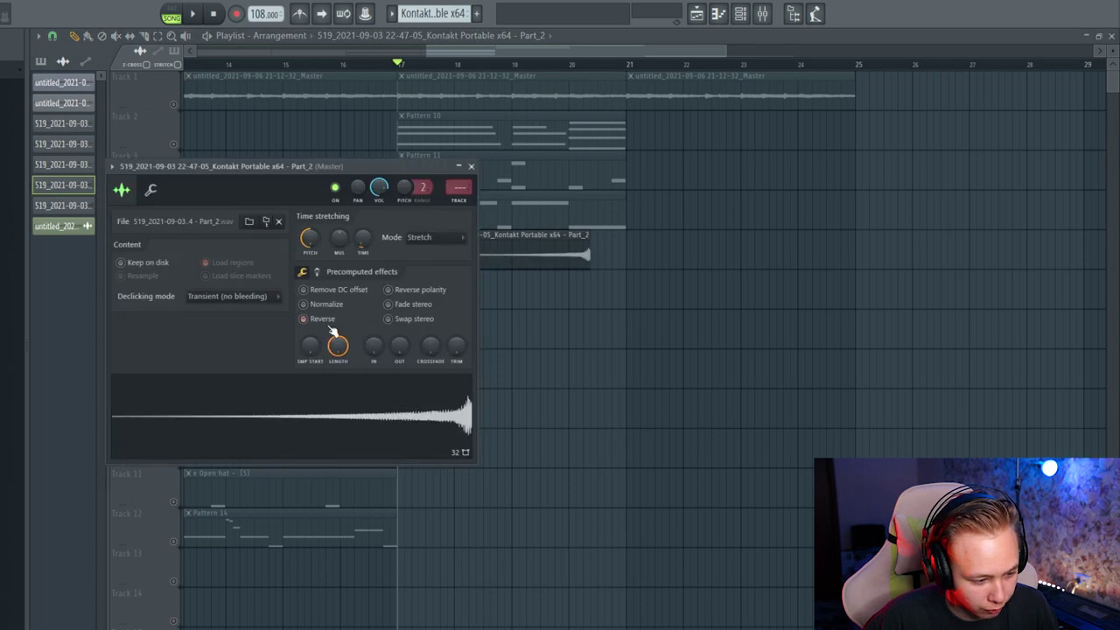
left_click(470, 166)
Step: Play back the reversed Part_2 clip on Track 5 and check its sample settings
scroll(624, 266, "up", 3)
key("space")
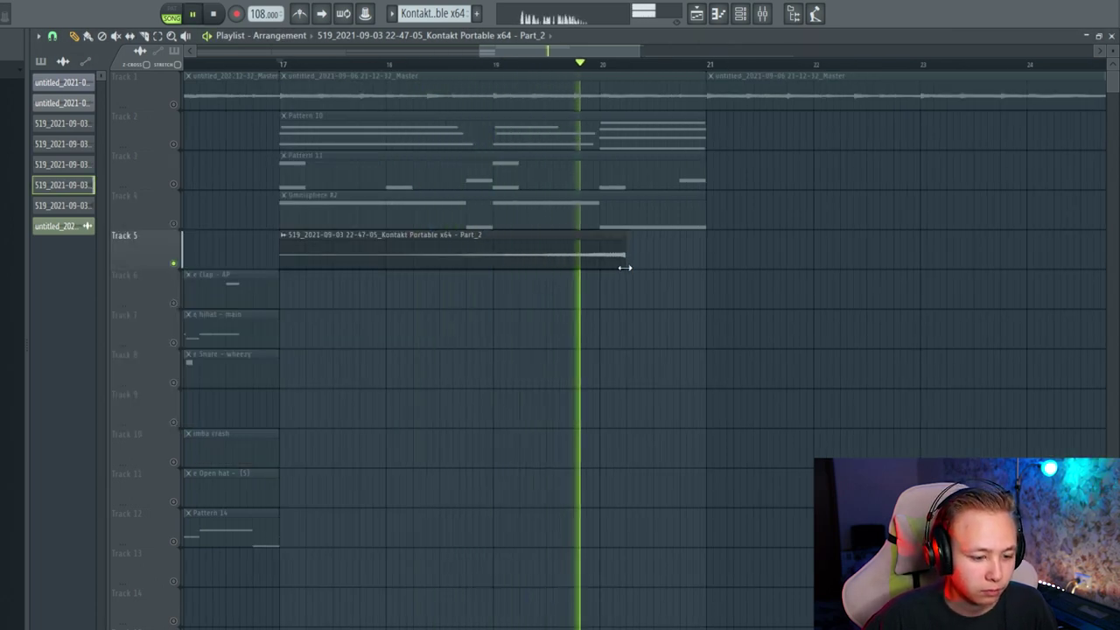
key("space")
double_click(575, 260)
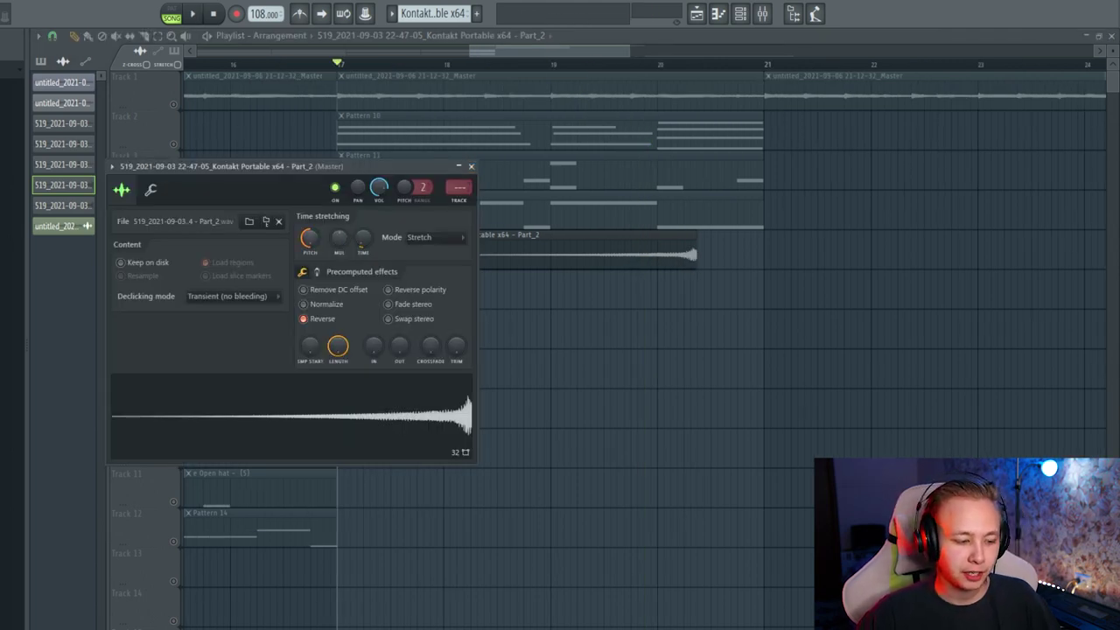
left_click(470, 167)
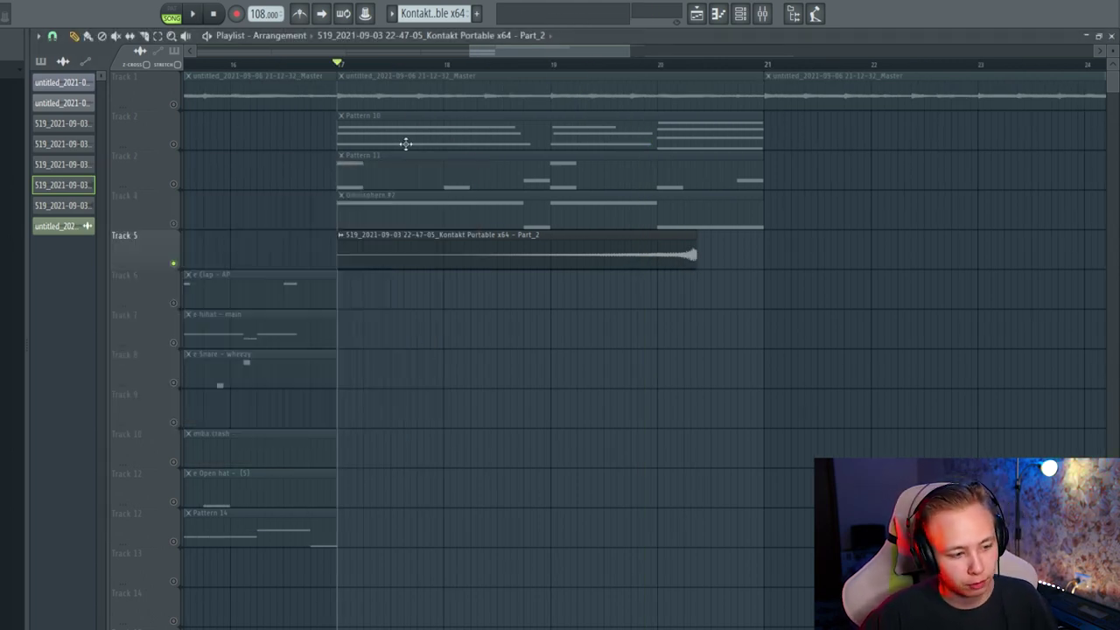
Step: Select the finished Kontakt texture clips on Track 13 at bar 17 and play them back together with the melody patterns
left_click_drag(250, 342, 651, 381)
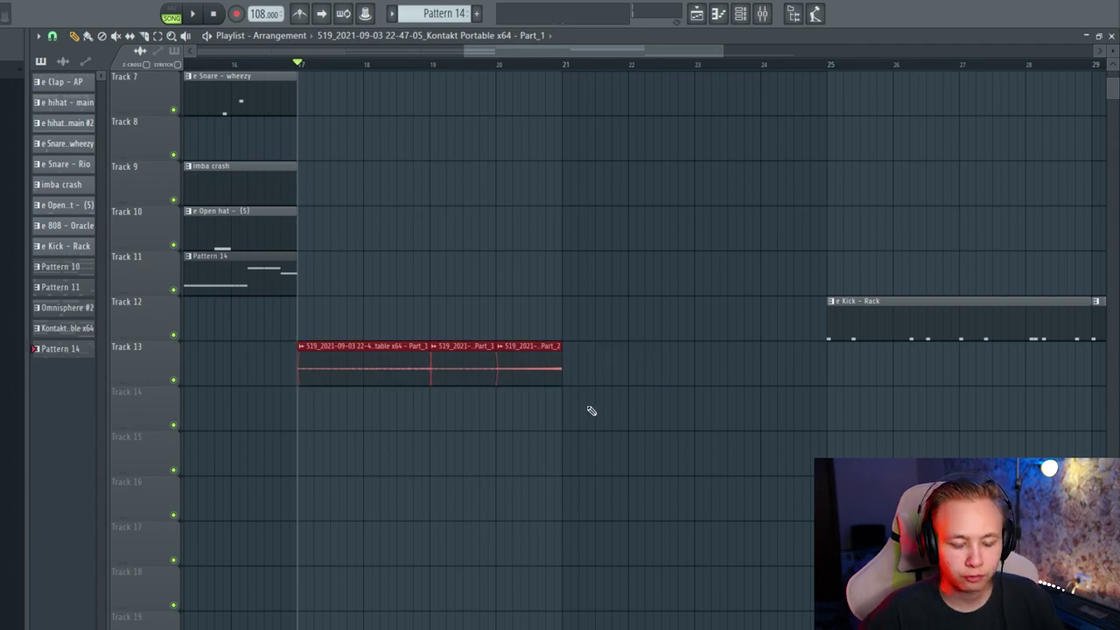
key("space")
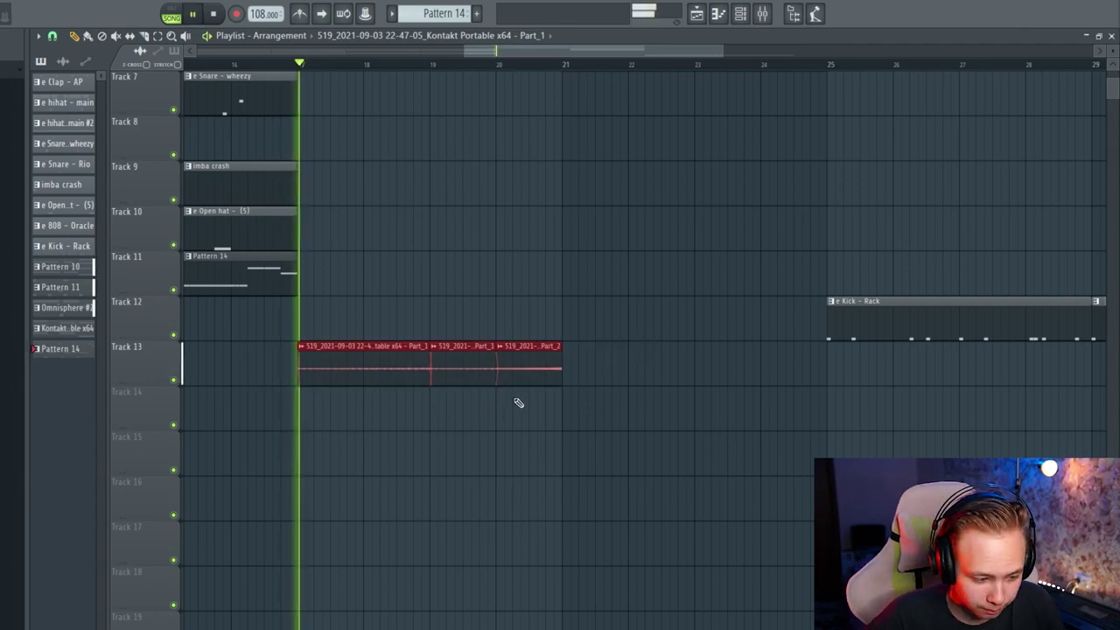
scroll(517, 400, "down", 3, "ctrl")
scroll(555, 405, "up", 2)
scroll(490, 400, "up", 2)
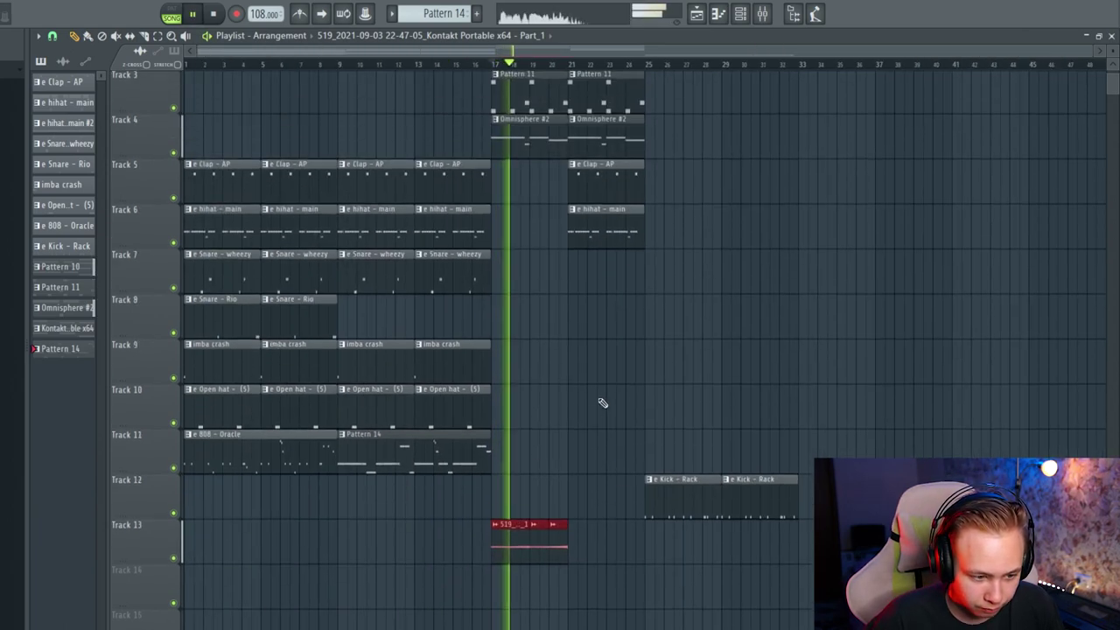
left_click(584, 440)
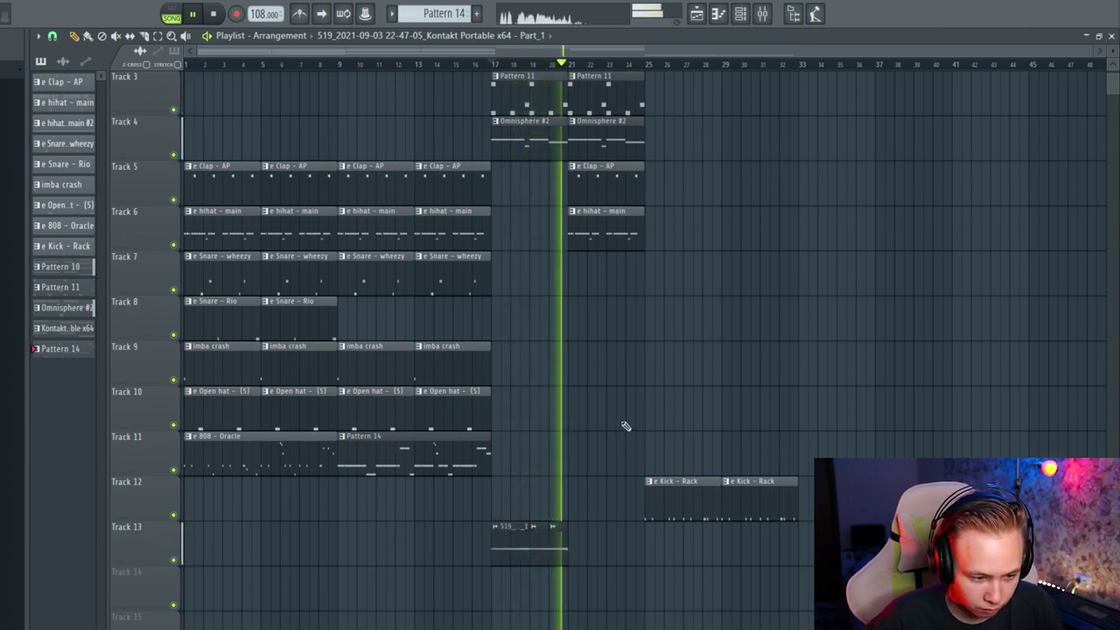
key("space")
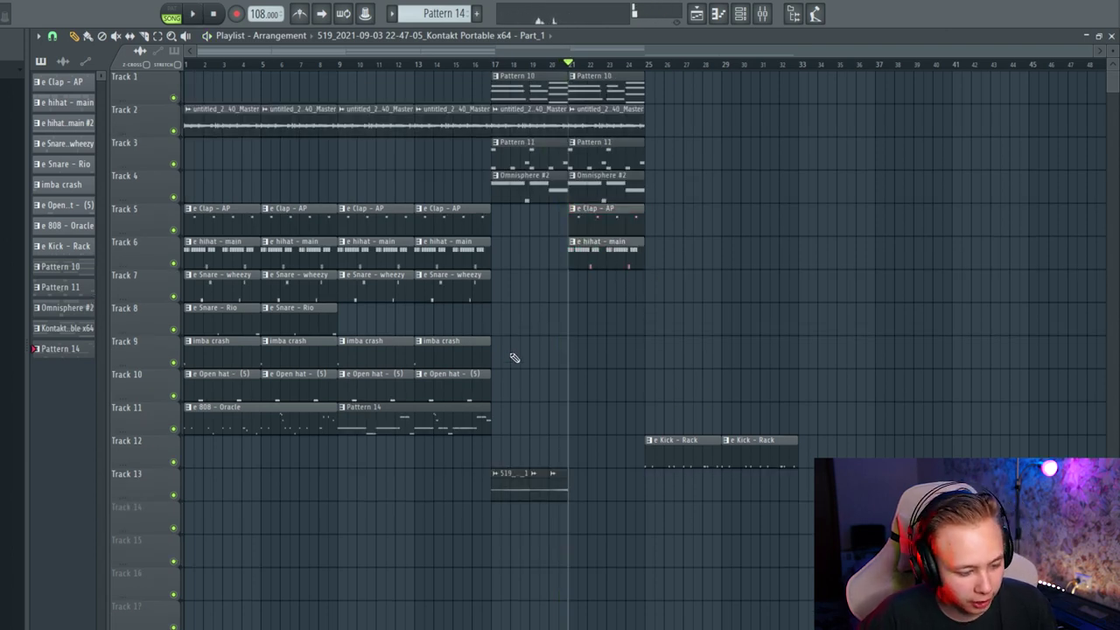
Step: Copy the melody, drum and 808 clips of bars 1 to 16 on Tracks 2 and 5–11 to bar 25
left_click_drag(480, 430, 188, 108)
key("ctrl+b")
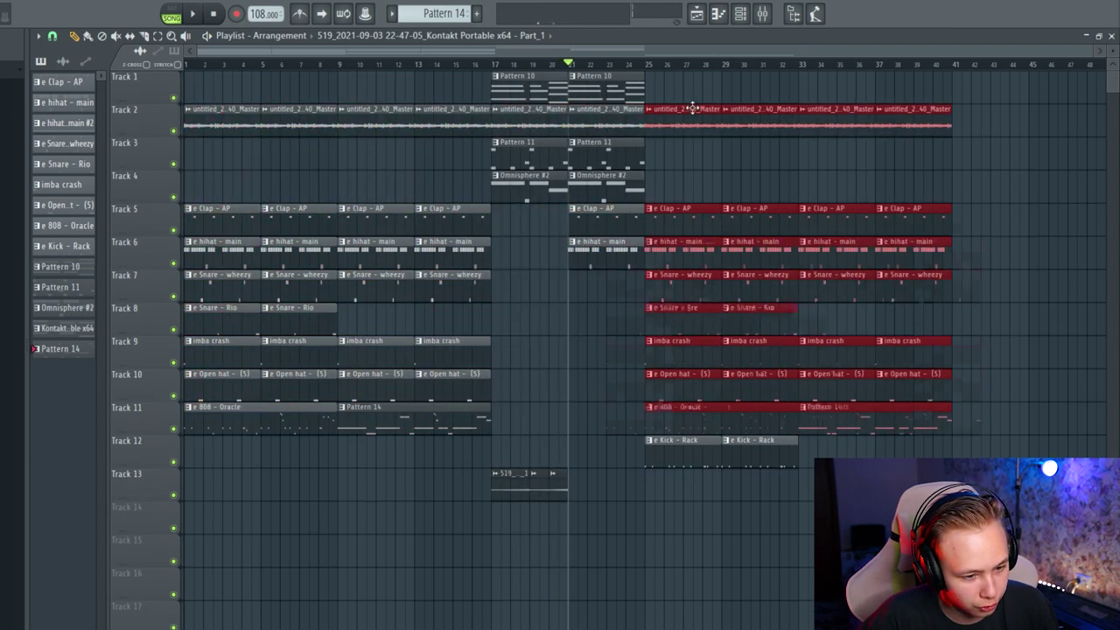
left_click(765, 466)
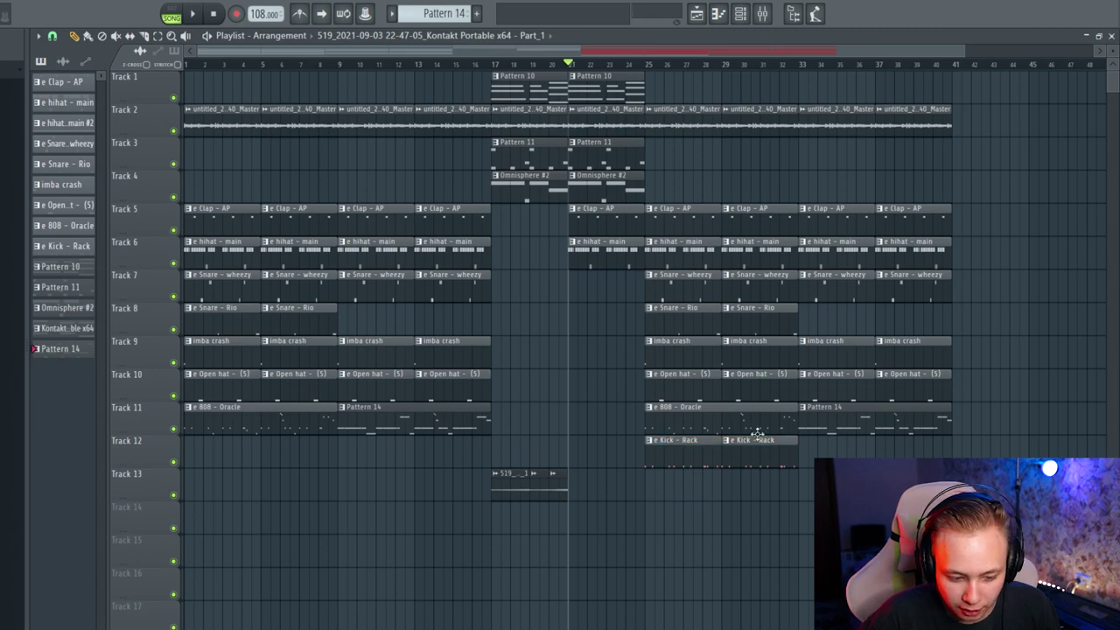
Step: Copy the breakdown section of bars 17 to 24, including the Track 13 texture clips, to bar 41
scroll(690, 407, "down", 1)
left_click(713, 417)
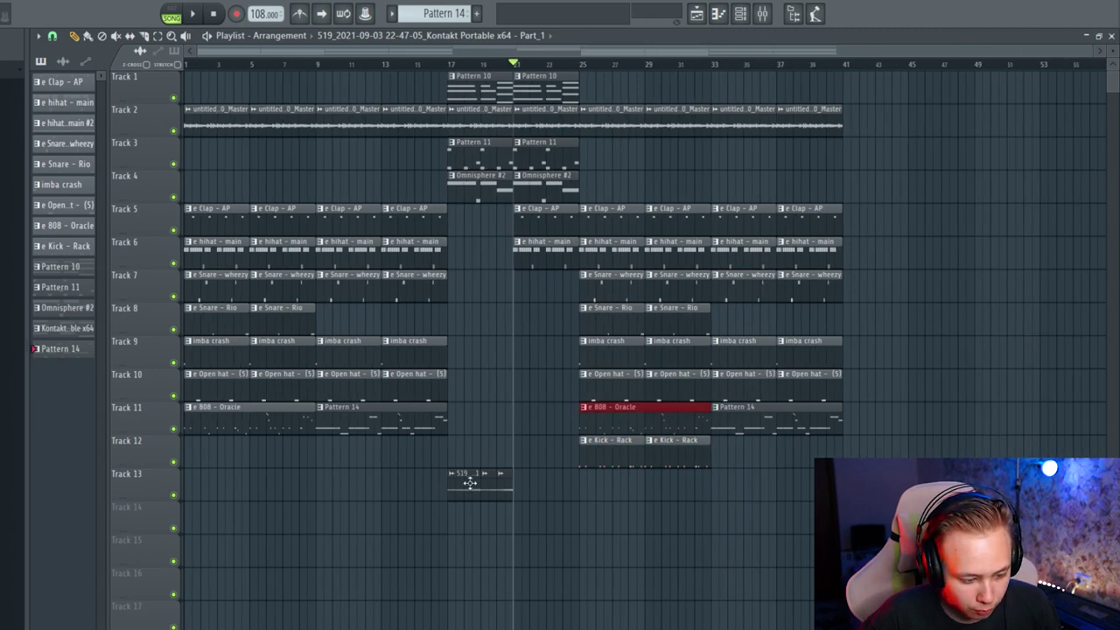
key("ctrl+v")
left_click_drag(857, 83, 941, 84)
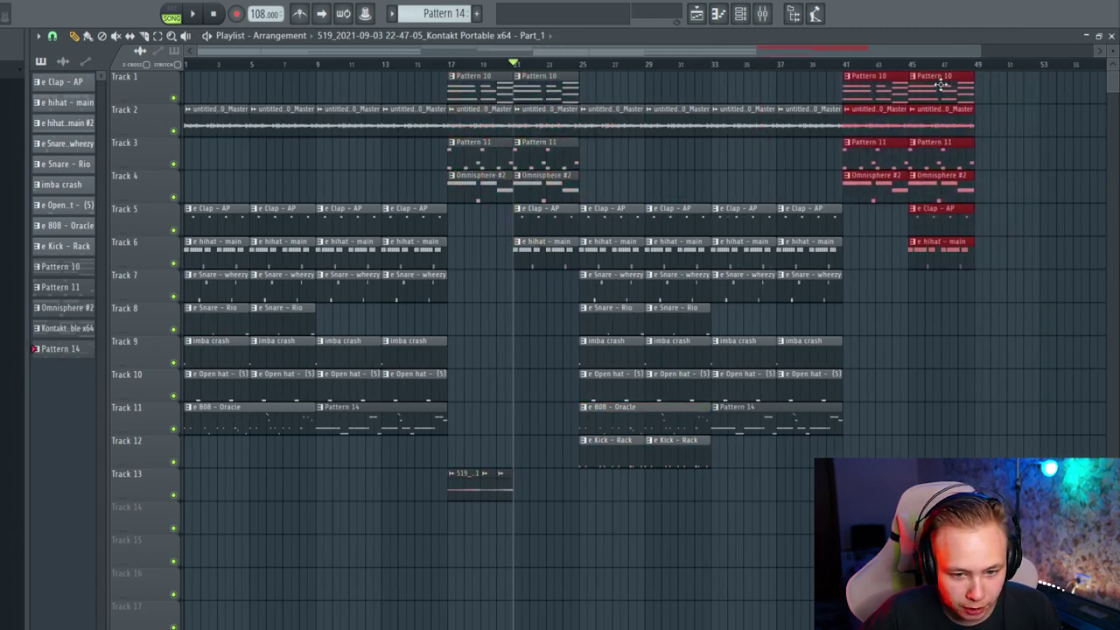
Step: Copy the full melody, drum, 808 and kick section of bars 25 to 40 to bar 49
scroll(532, 107, "down", 1)
left_click_drag(532, 105, 740, 509)
left_click_drag(553, 424, 883, 405)
scroll(889, 331, "down", 1)
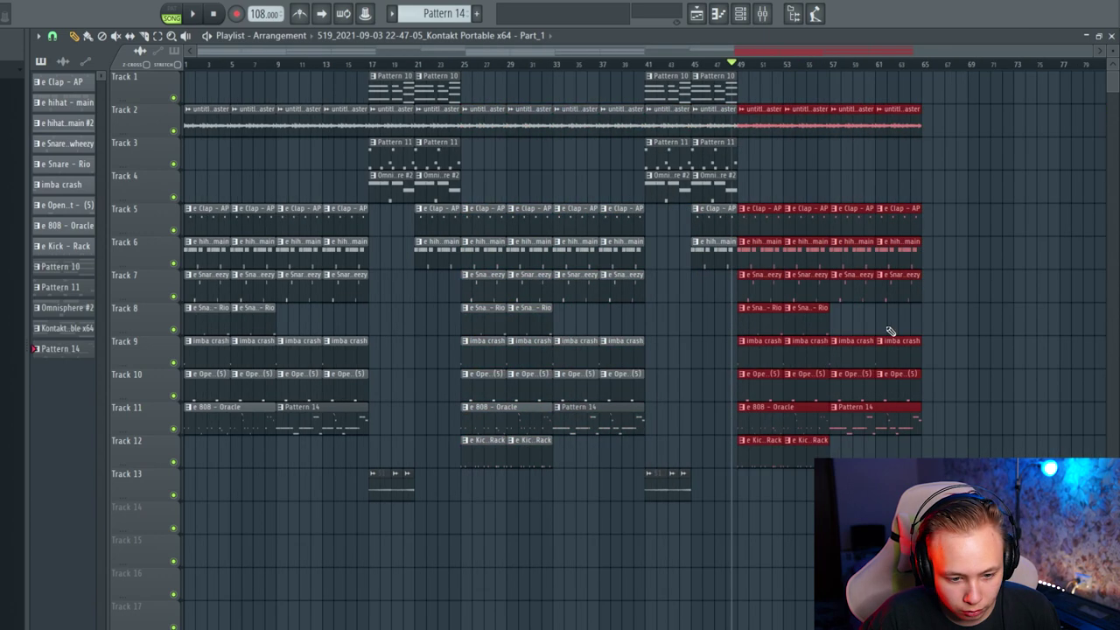
left_click_drag(732, 63, 887, 63)
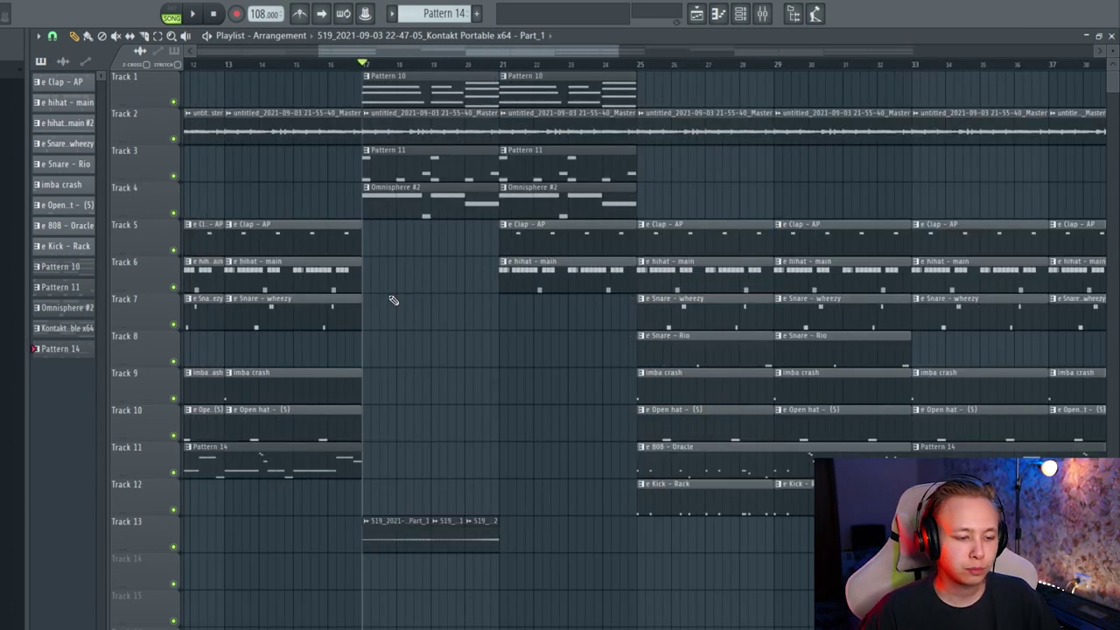